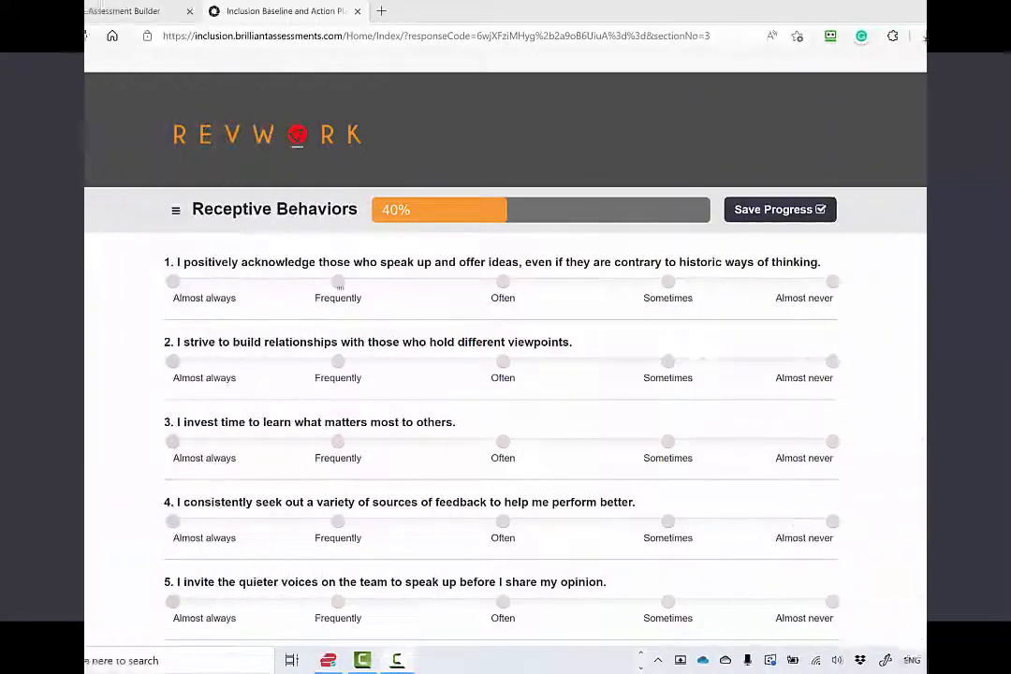
Rate the first four Receptive Behaviors statements Frequently, Frequently, Often and Almost always
{"action": "left_click", "coordinate": [502, 440]}
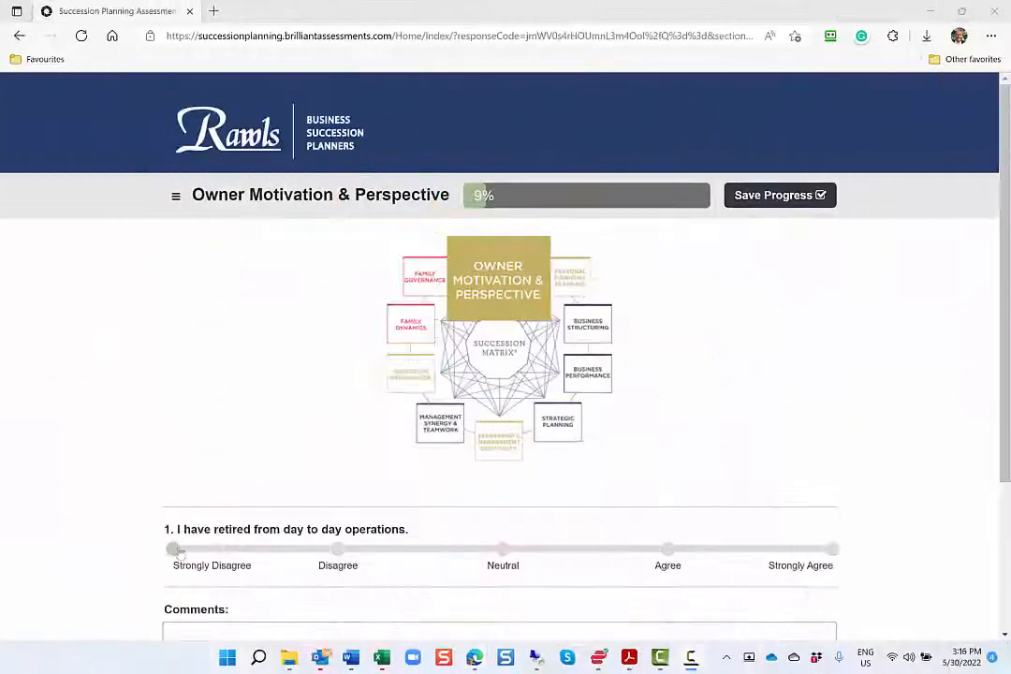
{"action": "scroll", "coordinate": [181, 553], "scroll_direction": "down", "scroll_amount": 3}
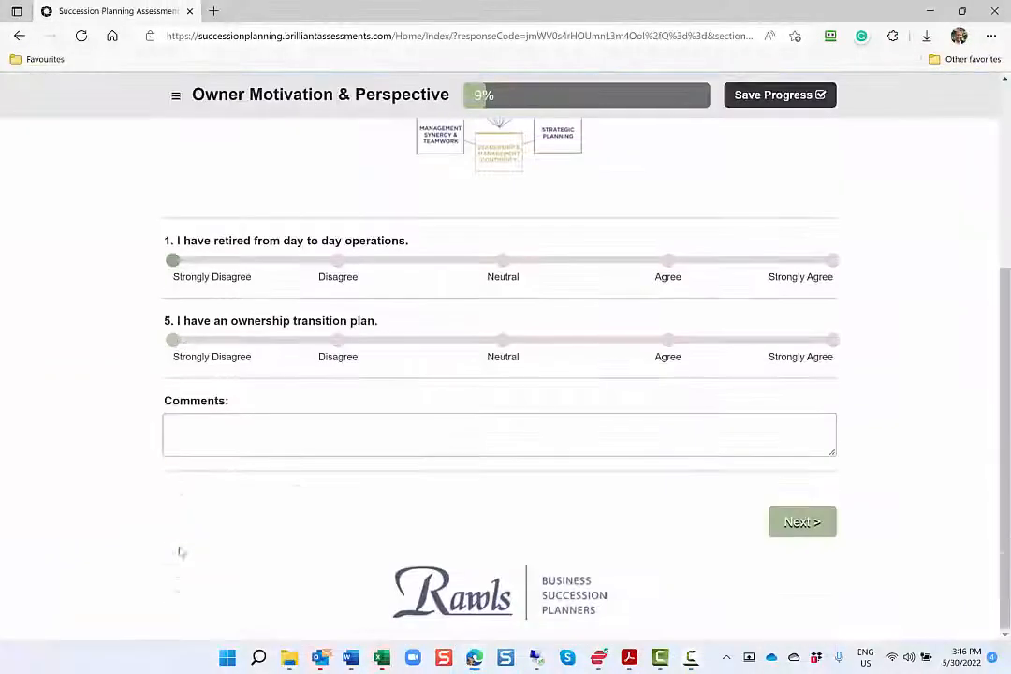
Rate Owner Motivation & Perspective statements 5 to 9 as Disagree, Neutral, Disagree, Strongly Agree and Strongly Agree
{"action": "left_click", "coordinate": [338, 341]}
{"action": "left_click", "coordinate": [503, 423]}
{"action": "left_click", "coordinate": [338, 500]}
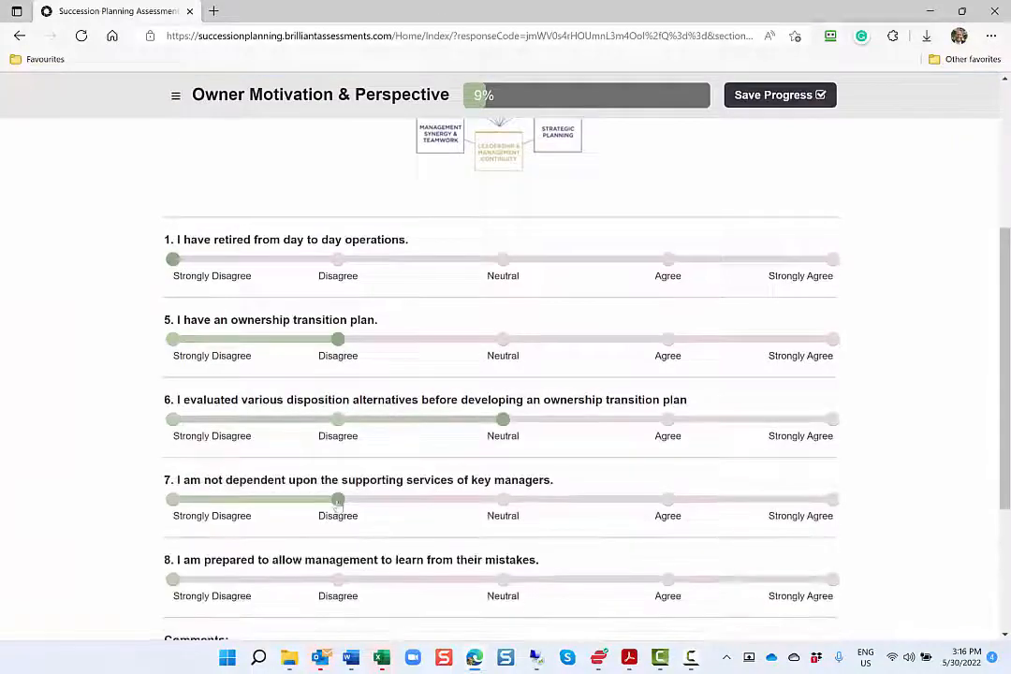
{"action": "scroll", "coordinate": [338, 501], "scroll_direction": "down", "scroll_amount": 2}
{"action": "left_click", "coordinate": [829, 411]}
{"action": "left_click", "coordinate": [832, 489]}
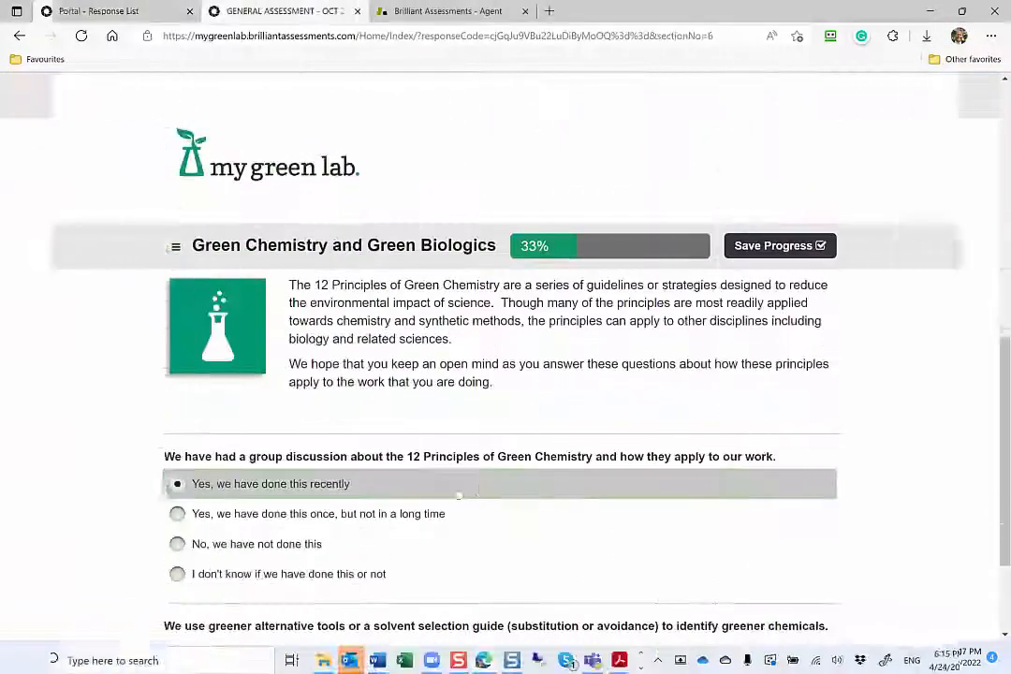
Answer that the 12 Principles were discussed recently, greener-alternative tools are used regularly, and greener chemicals are used frequently but not as much as possible
{"action": "left_click", "coordinate": [457, 491]}
{"action": "scroll", "coordinate": [457, 490], "scroll_direction": "down", "scroll_amount": 2}
{"action": "left_click", "coordinate": [457, 481]}
{"action": "scroll", "coordinate": [457, 481], "scroll_direction": "down", "scroll_amount": 3}
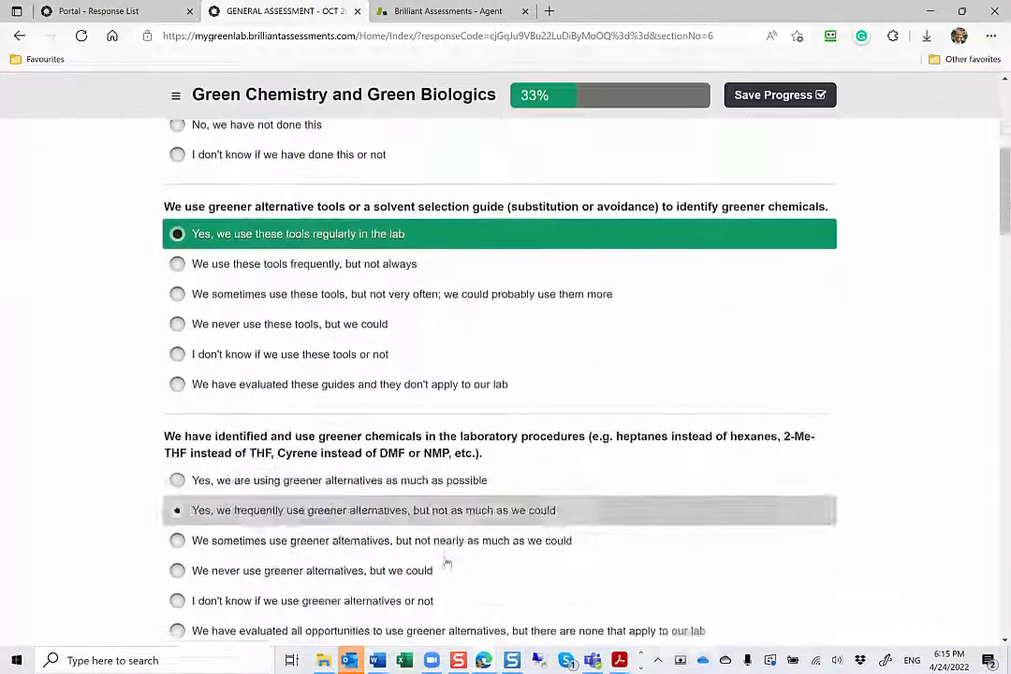
{"action": "left_click", "coordinate": [449, 510]}
Answer "Frequently" to the questions on using ethidium bromide alternatives and avoiding acutely hazardous materials
{"action": "scroll", "coordinate": [450, 510], "scroll_direction": "down", "scroll_amount": 2}
{"action": "left_click", "coordinate": [445, 558]}
{"action": "scroll", "coordinate": [445, 558], "scroll_direction": "down", "scroll_amount": 3}
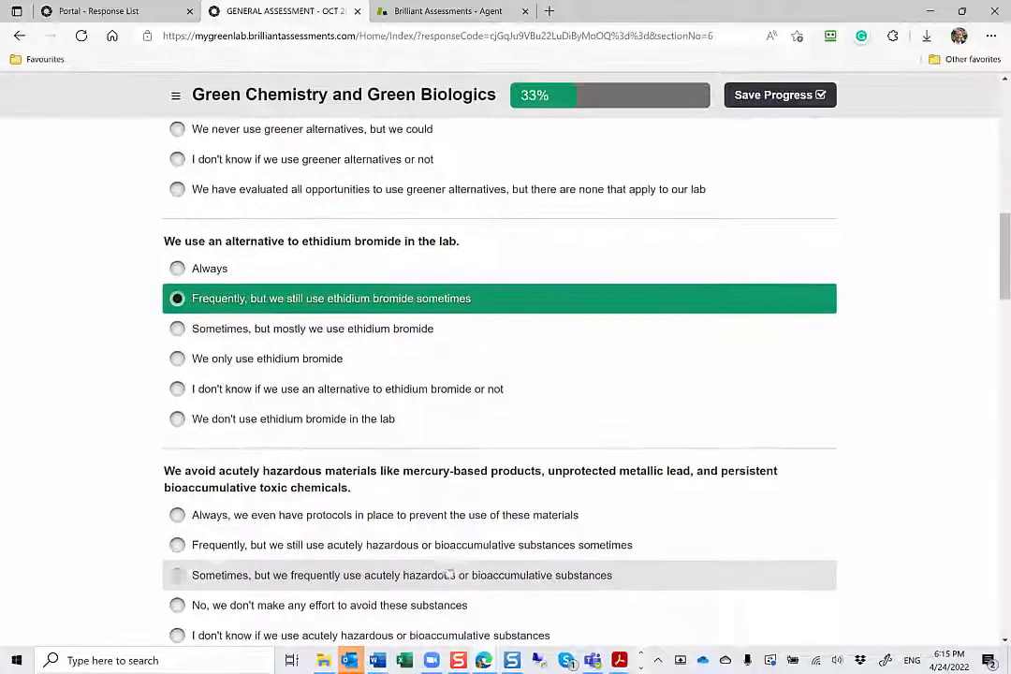
{"action": "left_click", "coordinate": [444, 547]}
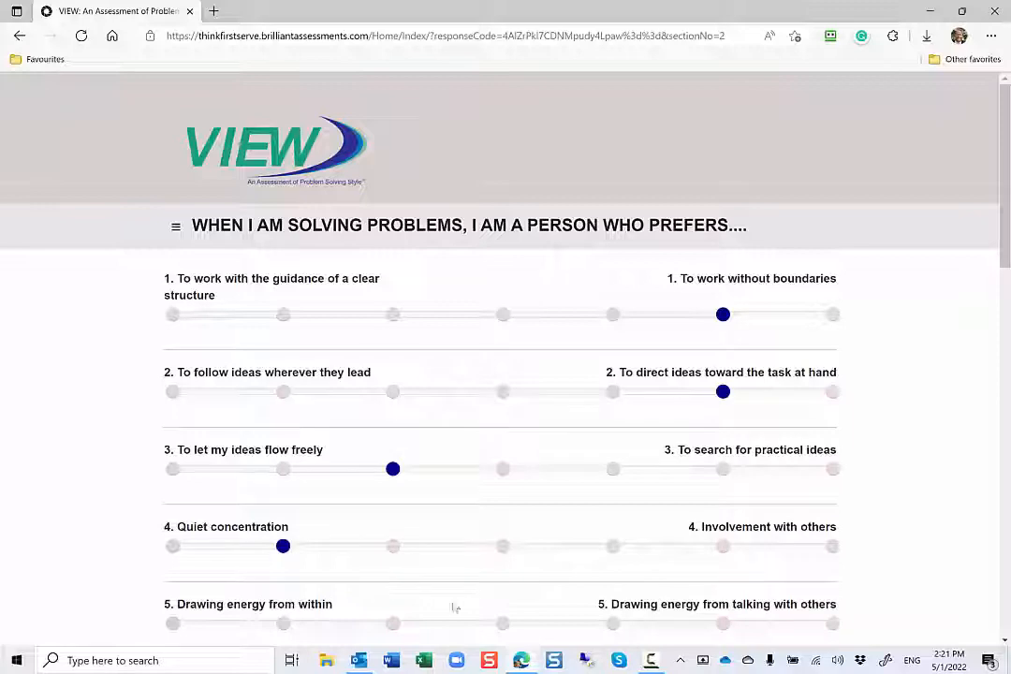
Place the rating for item 5 of the VIEW problem-solving assessment at the midpoint of its scale
{"action": "left_click", "coordinate": [503, 624]}
{"action": "scroll", "coordinate": [510, 624], "scroll_direction": "down", "scroll_amount": 2}
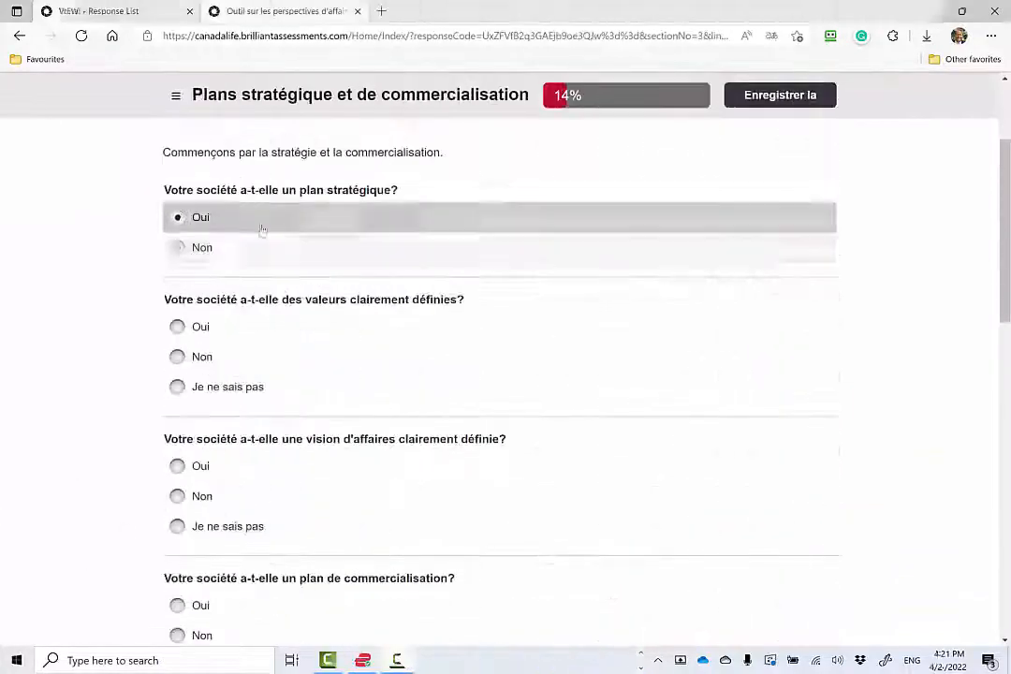
Answer the French strategic plan questions: Oui for having a plan and a written plan, Chaque année for review, and Quelques membres de l'équipe for awareness
{"action": "left_click", "coordinate": [259, 217]}
{"action": "left_click", "coordinate": [257, 328]}
{"action": "left_click", "coordinate": [297, 467]}
{"action": "scroll", "coordinate": [299, 465], "scroll_direction": "down", "scroll_amount": 2}
{"action": "left_click", "coordinate": [304, 463]}
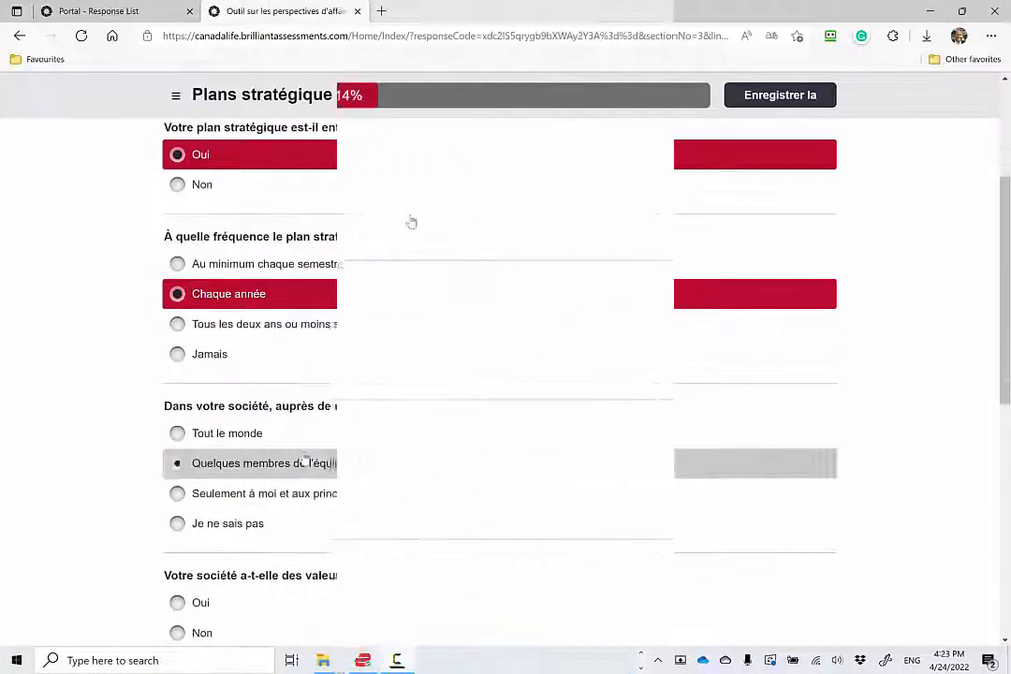
Answer the Chinese strategic plan questions with 是 for having a plan, 是 for a written plan, 每年 for review frequency and 所有人 for awareness
{"action": "left_click", "coordinate": [376, 217]}
{"action": "left_click", "coordinate": [327, 316]}
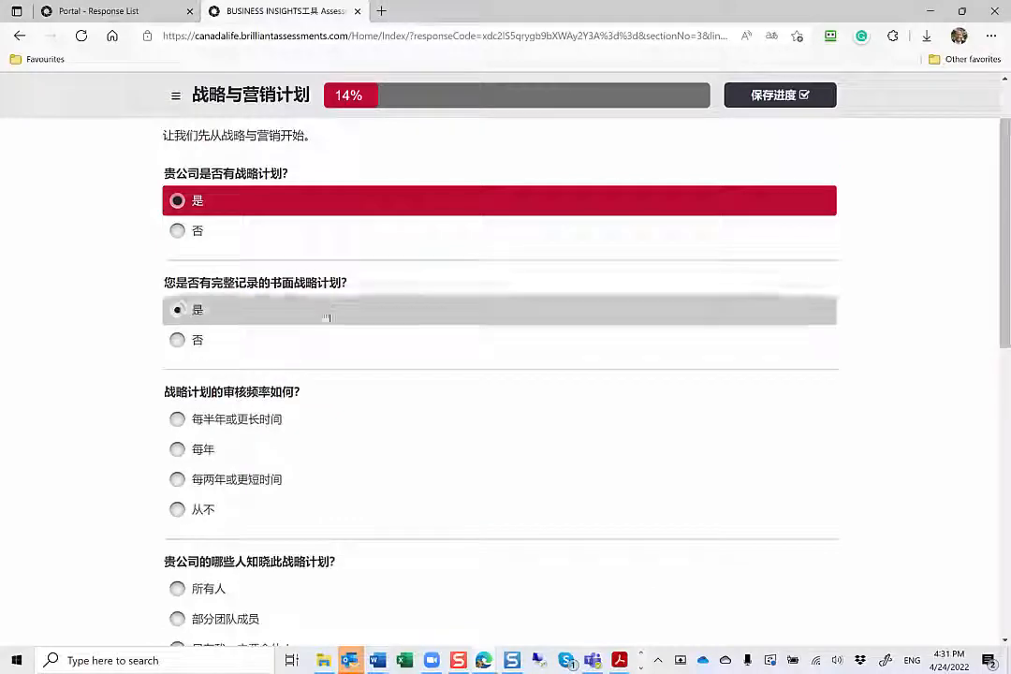
{"action": "left_click", "coordinate": [314, 447]}
{"action": "left_click", "coordinate": [288, 585]}
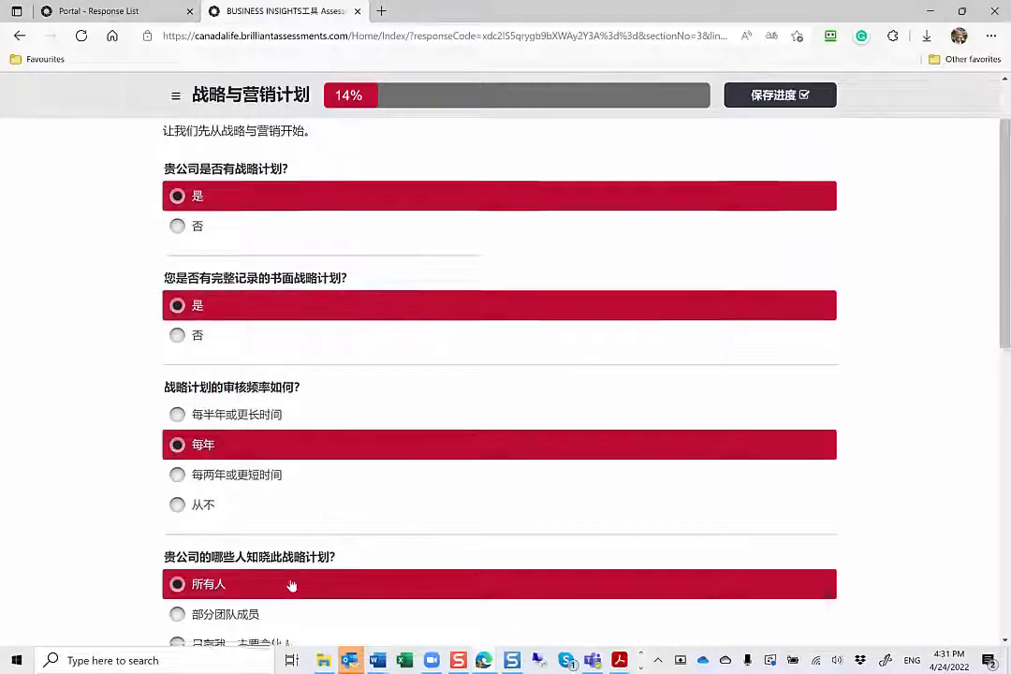
{"action": "scroll", "coordinate": [289, 587], "scroll_direction": "down", "scroll_amount": 2}
{"action": "left_click", "coordinate": [292, 585]}
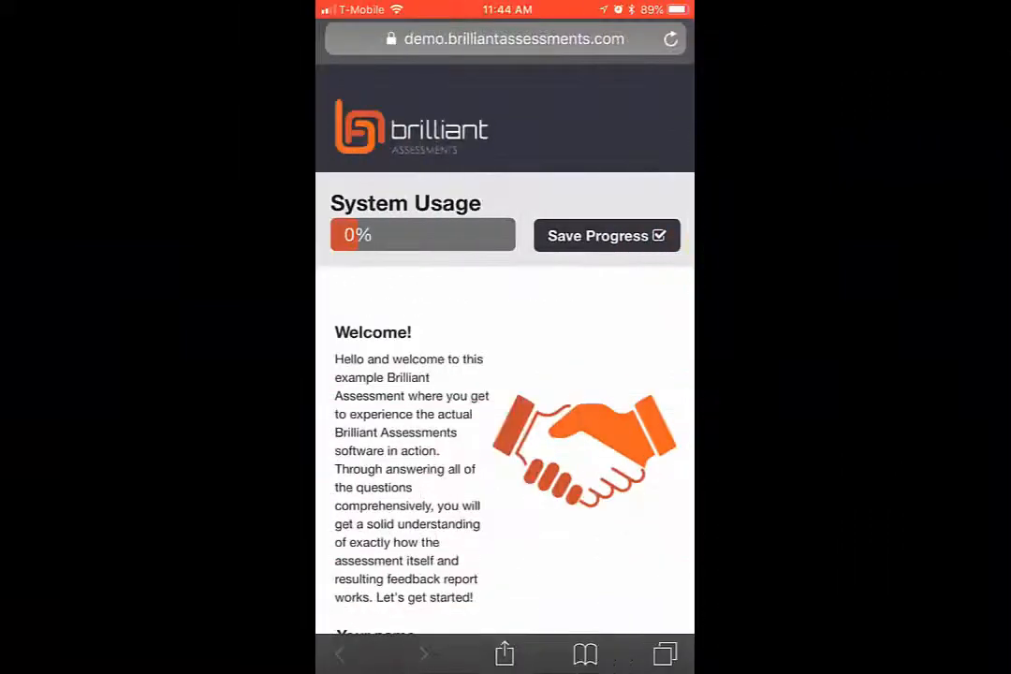
Look over the contact fields of the System Usage demo assessment on tablet and phone
{"action": "scroll", "coordinate": [506, 375], "scroll_direction": "down", "scroll_amount": 5}
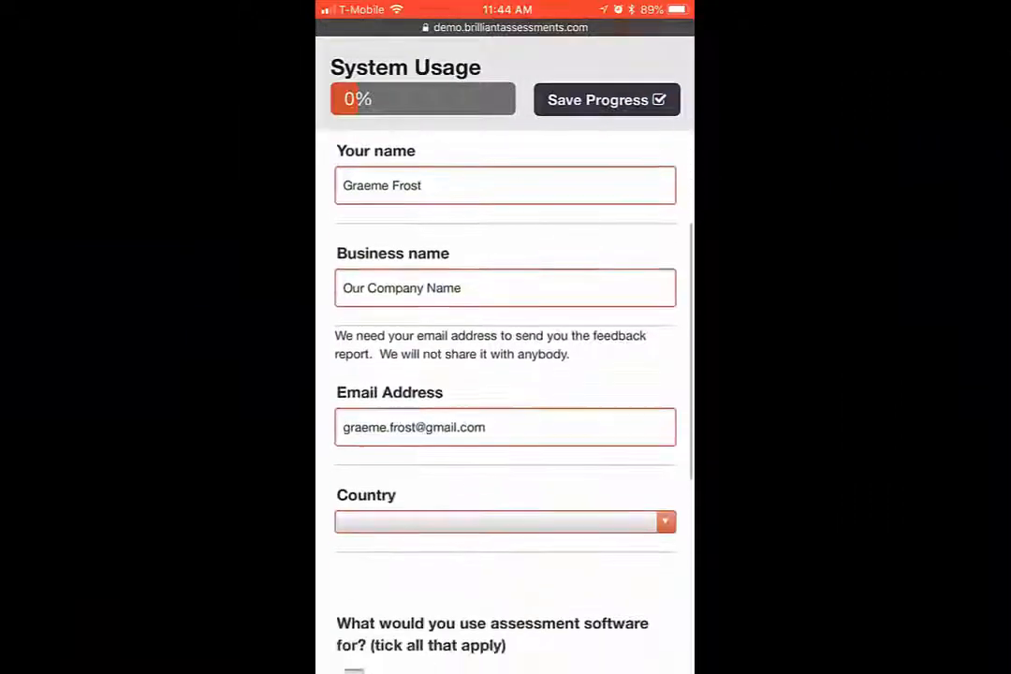
{"action": "scroll", "coordinate": [505, 375], "scroll_direction": "down", "scroll_amount": 5}
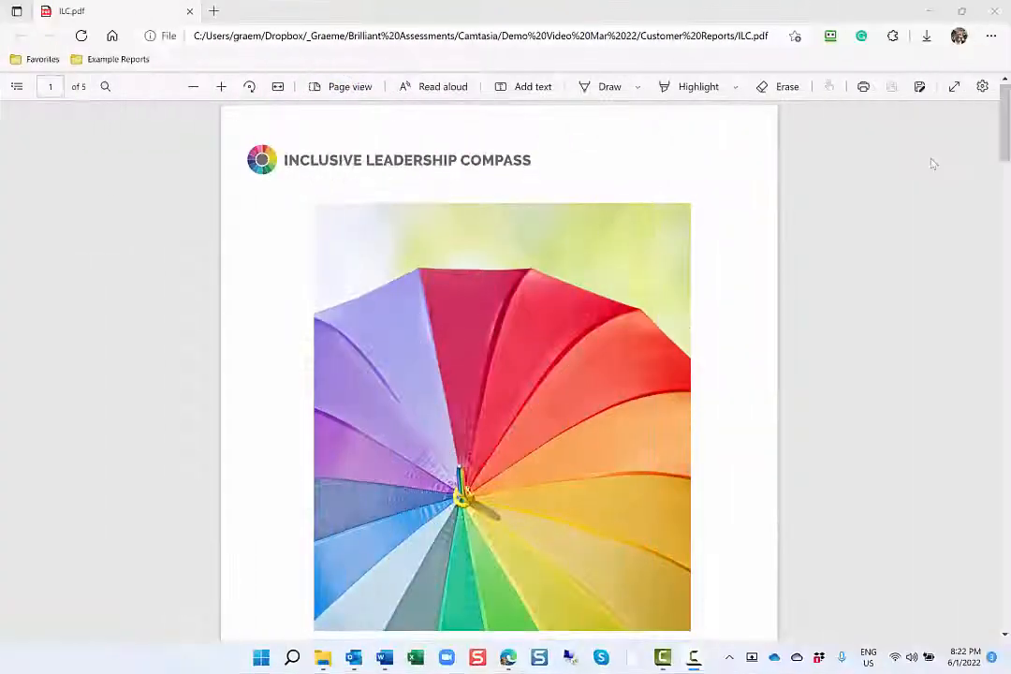
Examine the Inclusive Leadership Compass report from its cover through the introduction, self-evaluation summary and focus area scores
{"action": "scroll", "coordinate": [932, 164], "scroll_direction": "down", "scroll_amount": 10}
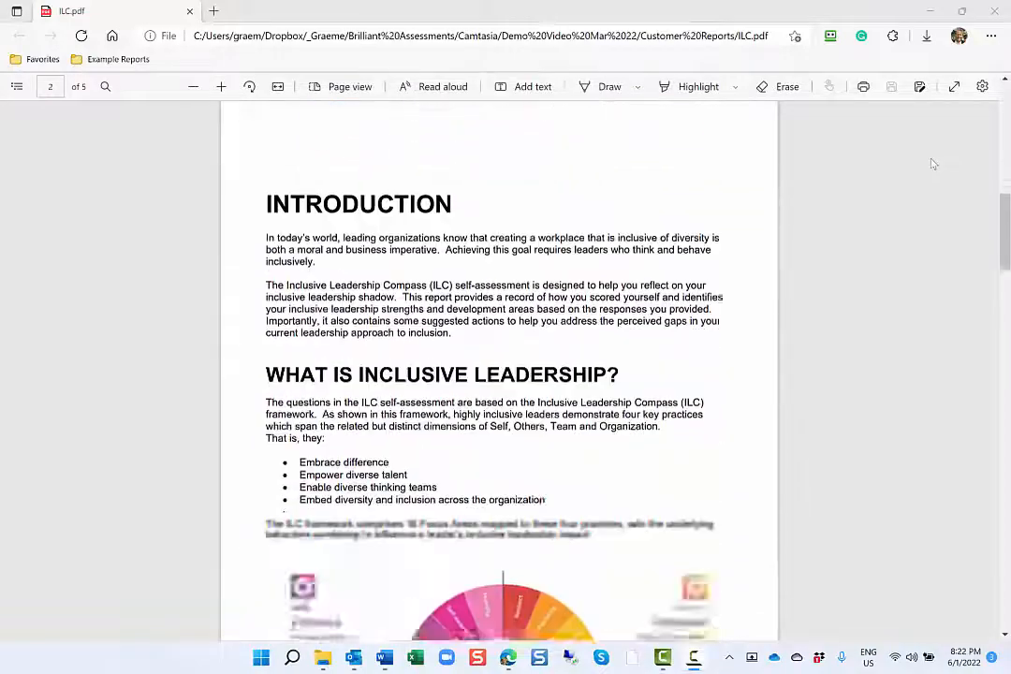
{"action": "scroll", "coordinate": [932, 163], "scroll_direction": "down", "scroll_amount": 10}
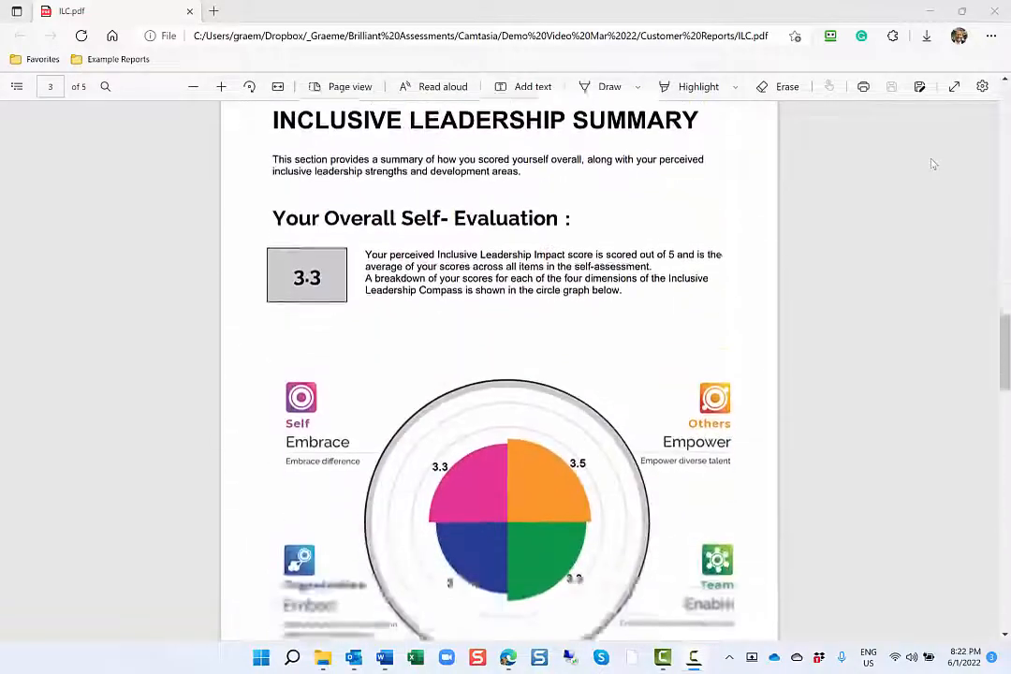
{"action": "scroll", "coordinate": [932, 164], "scroll_direction": "down", "scroll_amount": 1}
{"action": "scroll", "coordinate": [932, 164], "scroll_direction": "down", "scroll_amount": 8}
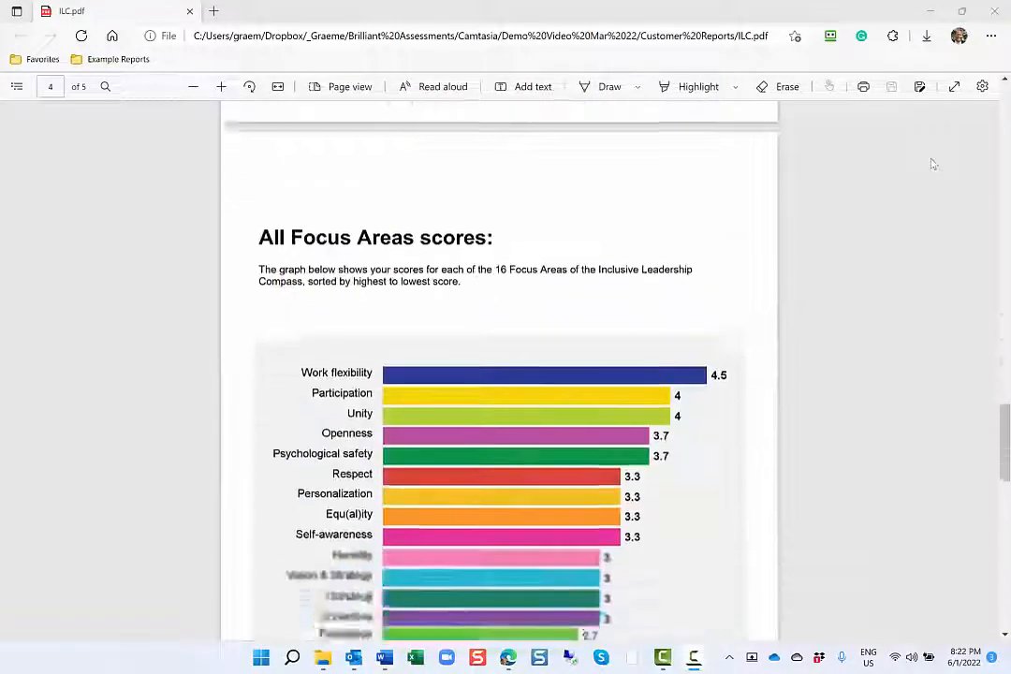
{"action": "scroll", "coordinate": [932, 164], "scroll_direction": "down", "scroll_amount": 3}
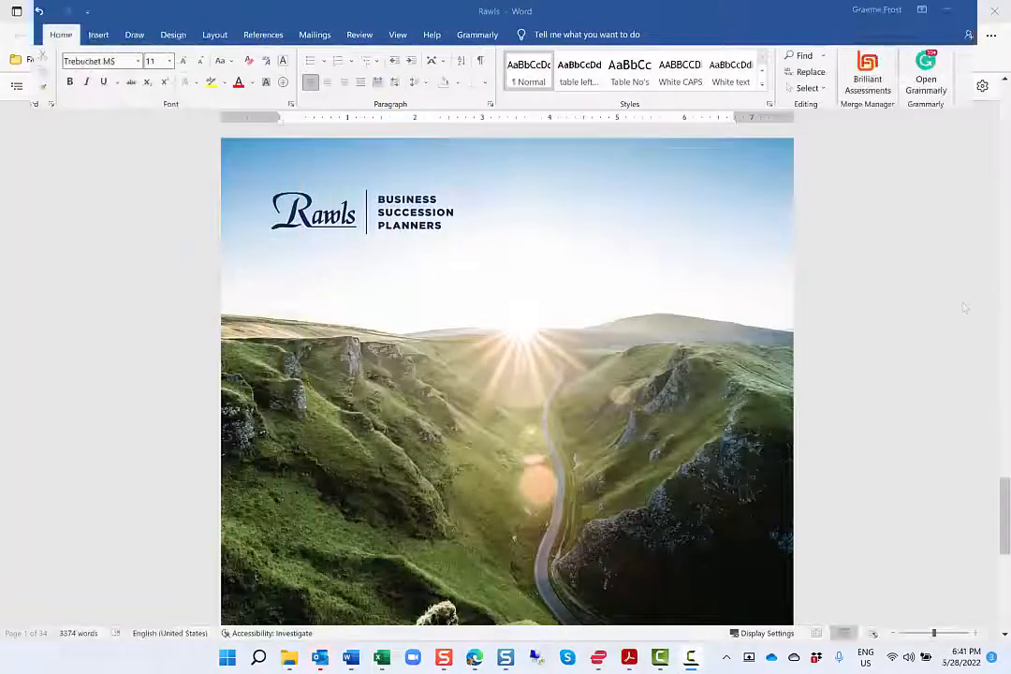
Review the Rawls succession planning report in Word, covering its introduction, overall rating, Succession Matrix, results chart and factor drilldowns
{"action": "scroll", "coordinate": [964, 307], "scroll_direction": "down", "scroll_amount": 3}
{"action": "scroll", "coordinate": [964, 307], "scroll_direction": "down", "scroll_amount": 20}
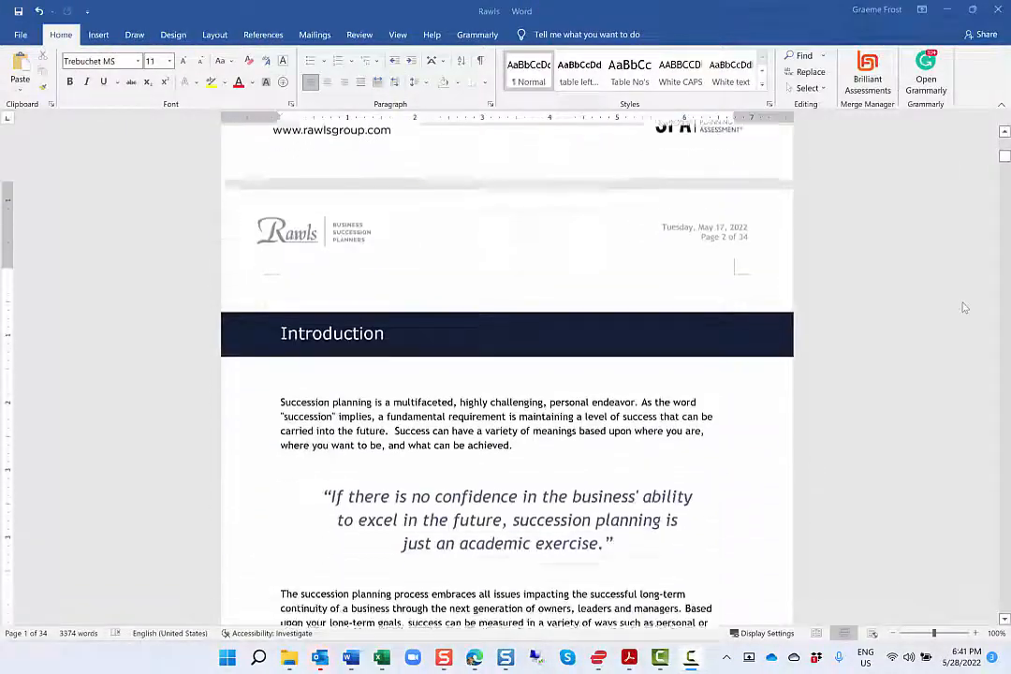
{"action": "scroll", "coordinate": [964, 307], "scroll_direction": "down", "scroll_amount": 15}
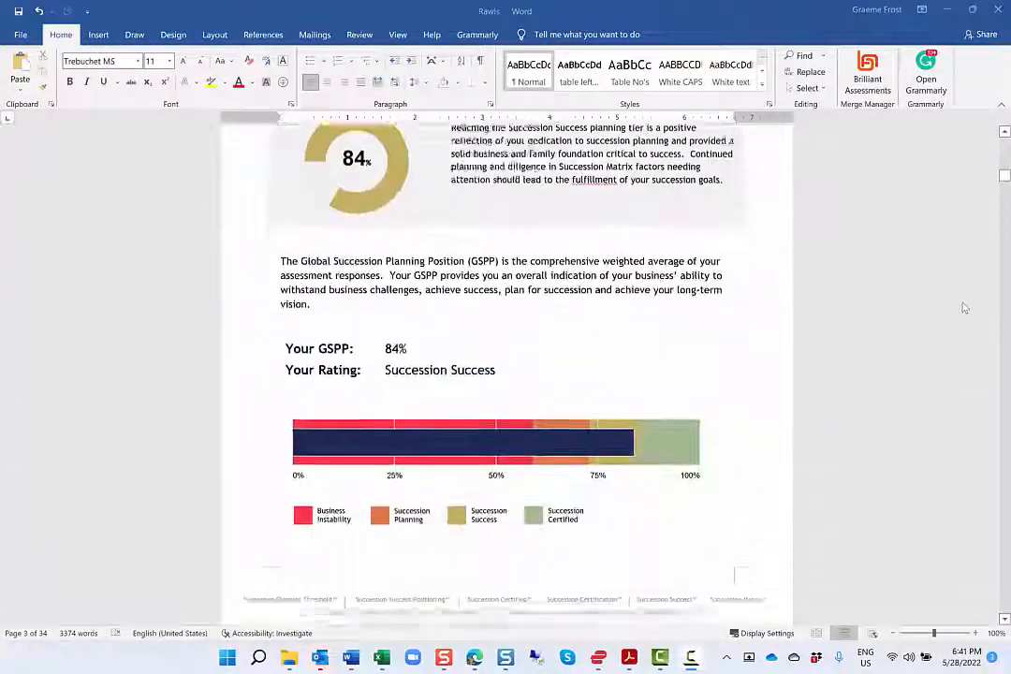
{"action": "scroll", "coordinate": [964, 307], "scroll_direction": "down", "scroll_amount": 1}
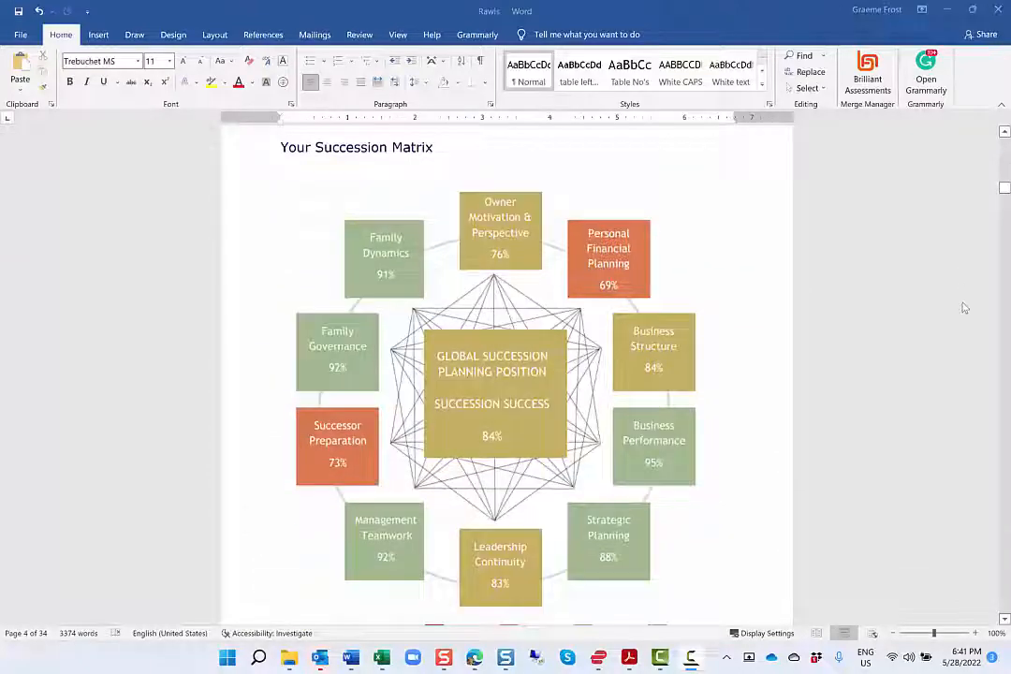
{"action": "scroll", "coordinate": [963, 307], "scroll_direction": "down", "scroll_amount": 20}
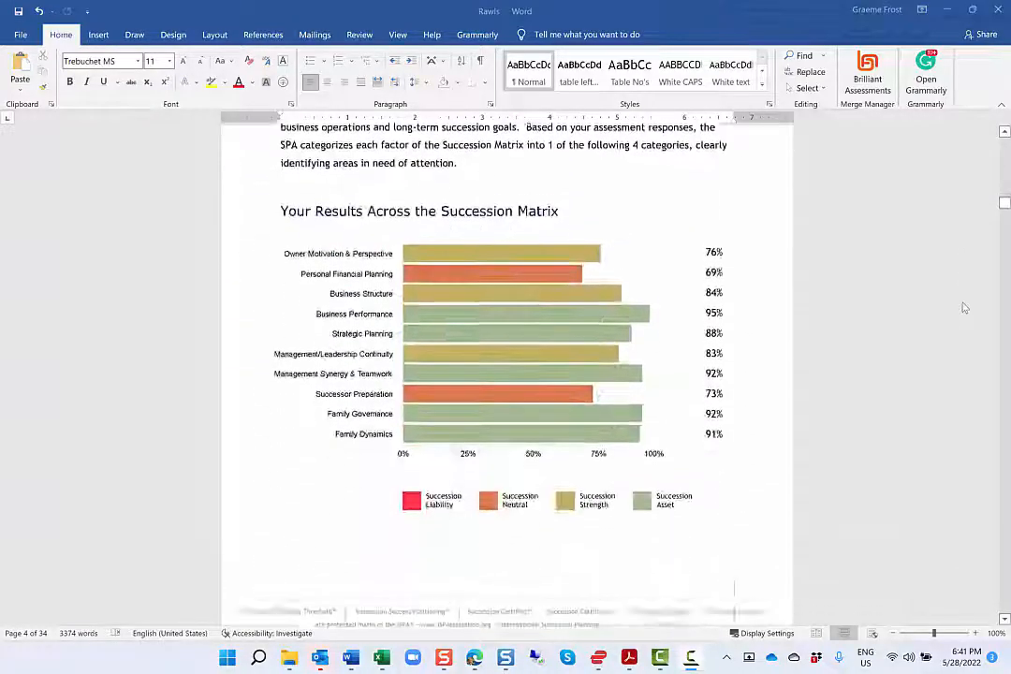
{"action": "scroll", "coordinate": [964, 307], "scroll_direction": "down", "scroll_amount": 20}
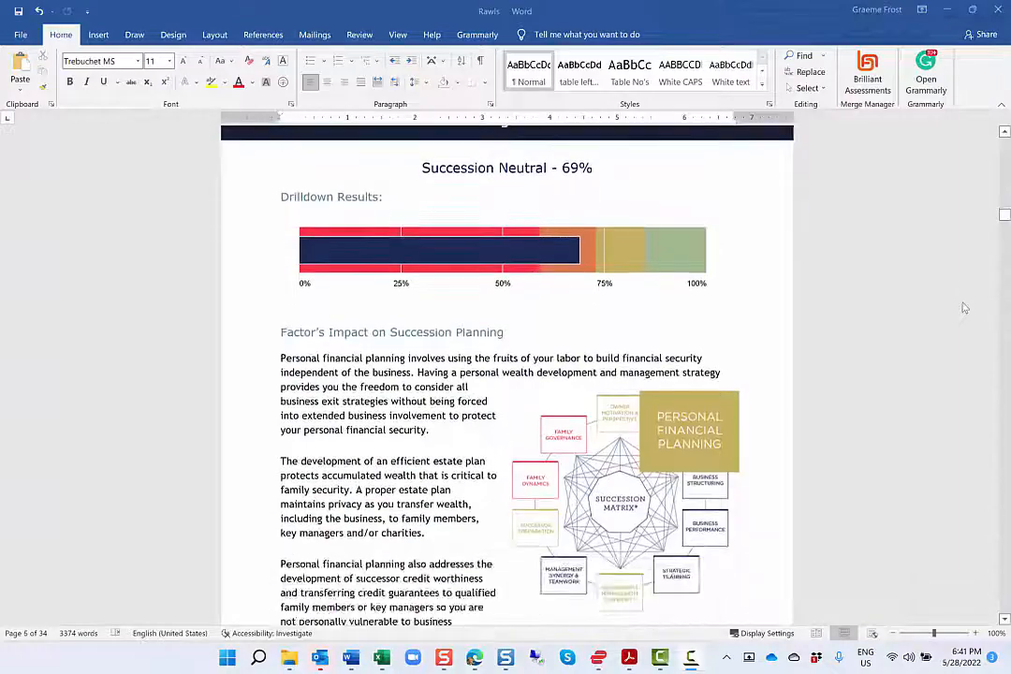
{"action": "scroll", "coordinate": [964, 307], "scroll_direction": "down", "scroll_amount": 10}
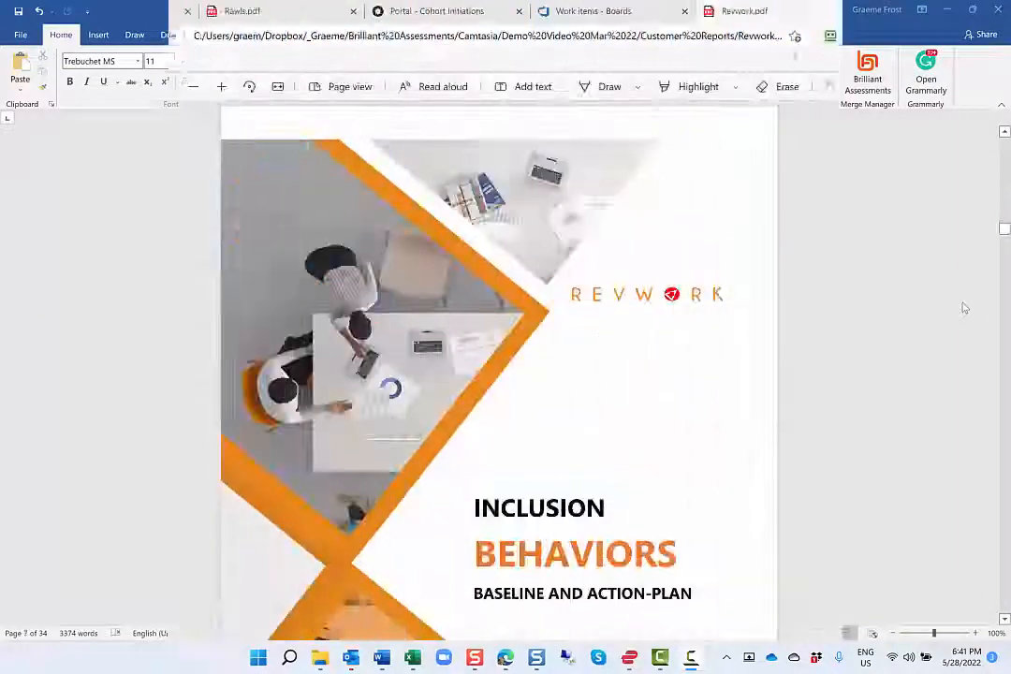
Review the Revwork Inclusion Behaviors report's cover, usage guidance and behavior baseline summary
{"action": "scroll", "coordinate": [976, 152], "scroll_direction": "down", "scroll_amount": 15}
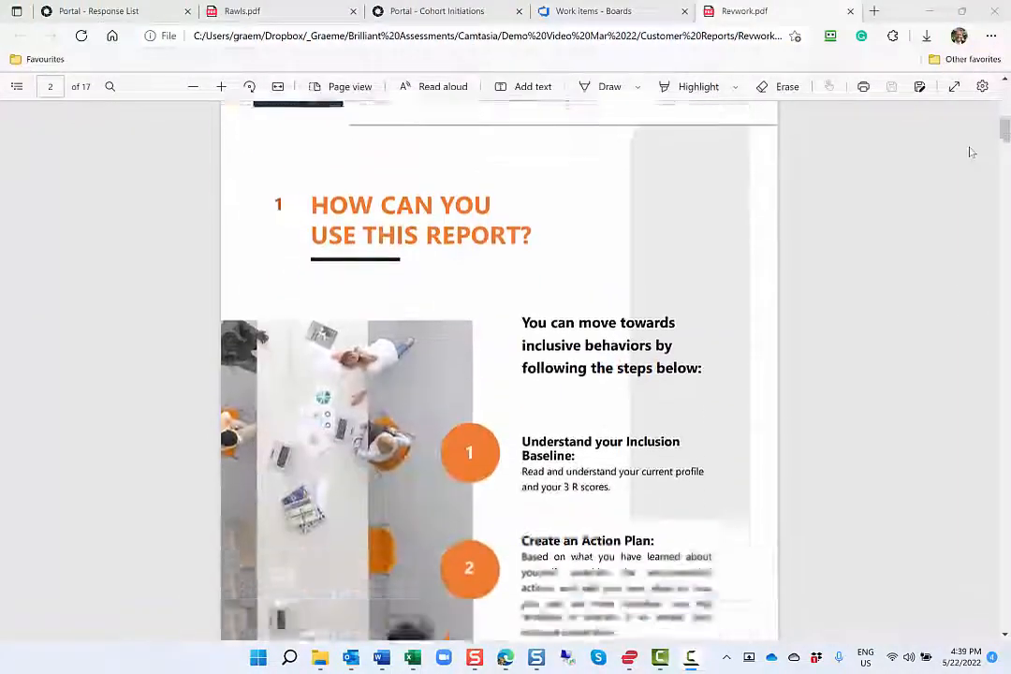
{"action": "scroll", "coordinate": [971, 153], "scroll_direction": "down", "scroll_amount": 15}
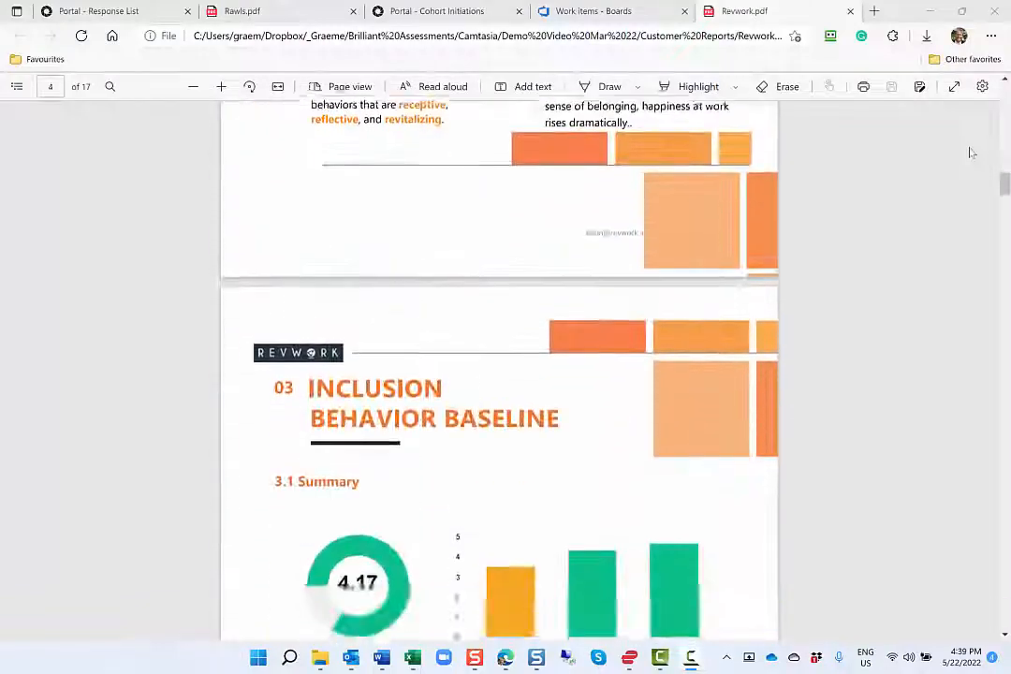
{"action": "scroll", "coordinate": [970, 155], "scroll_direction": "down", "scroll_amount": 7}
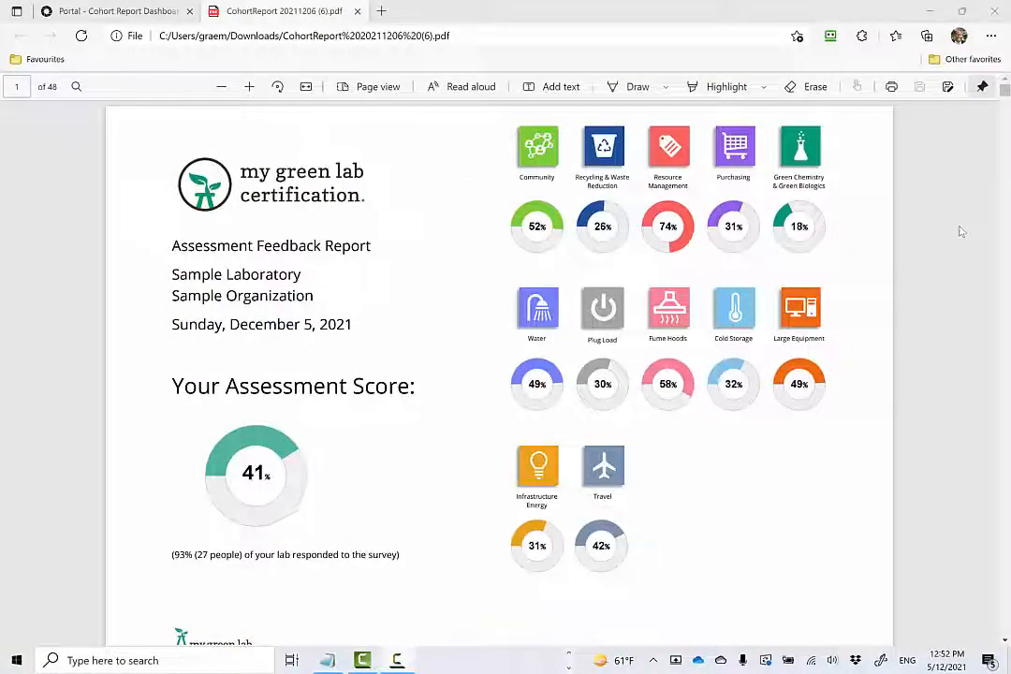
Examine the My Green Lab certification feedback report's overall scores and its Community and Waste Reduction and Recycling sections
{"action": "scroll", "coordinate": [959, 231], "scroll_direction": "down", "scroll_amount": 12}
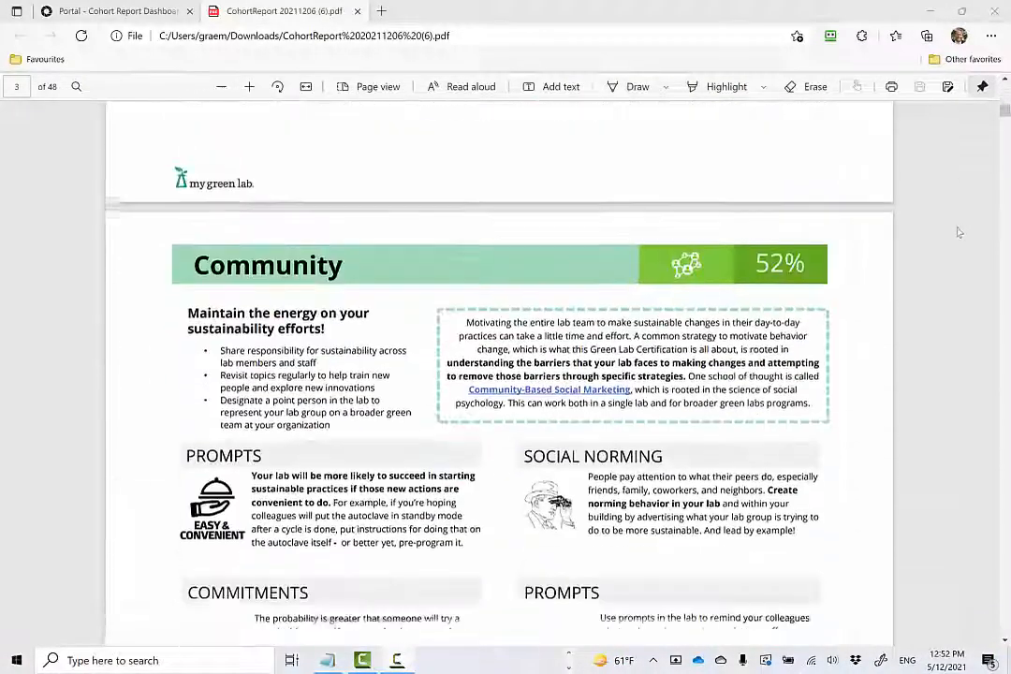
{"action": "scroll", "coordinate": [957, 234], "scroll_direction": "down", "scroll_amount": 5}
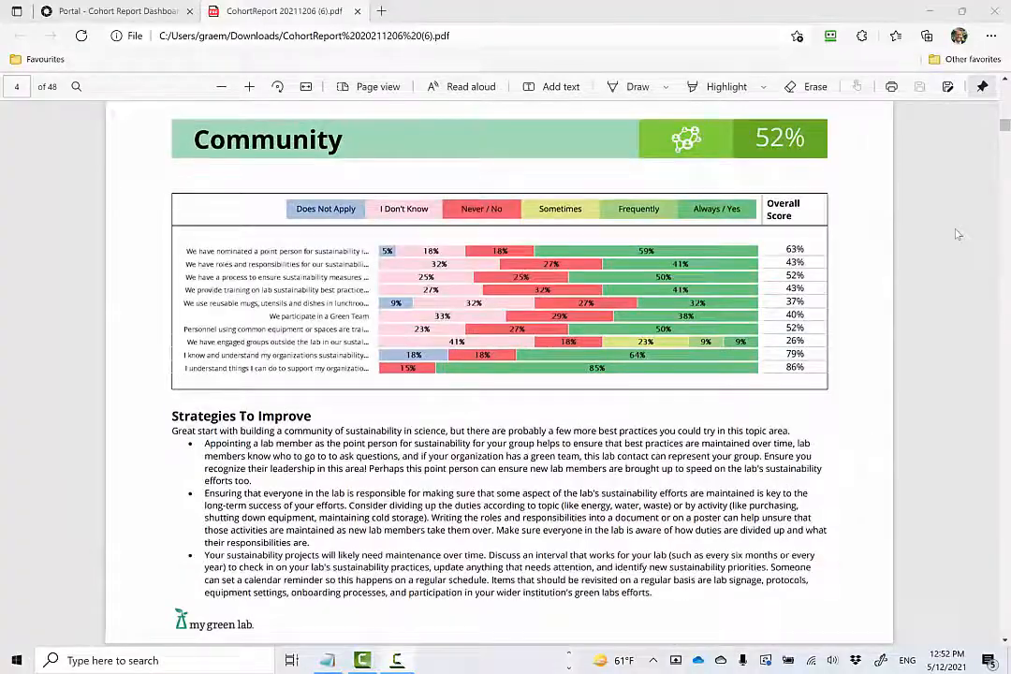
{"action": "scroll", "coordinate": [957, 234], "scroll_direction": "down", "scroll_amount": 10}
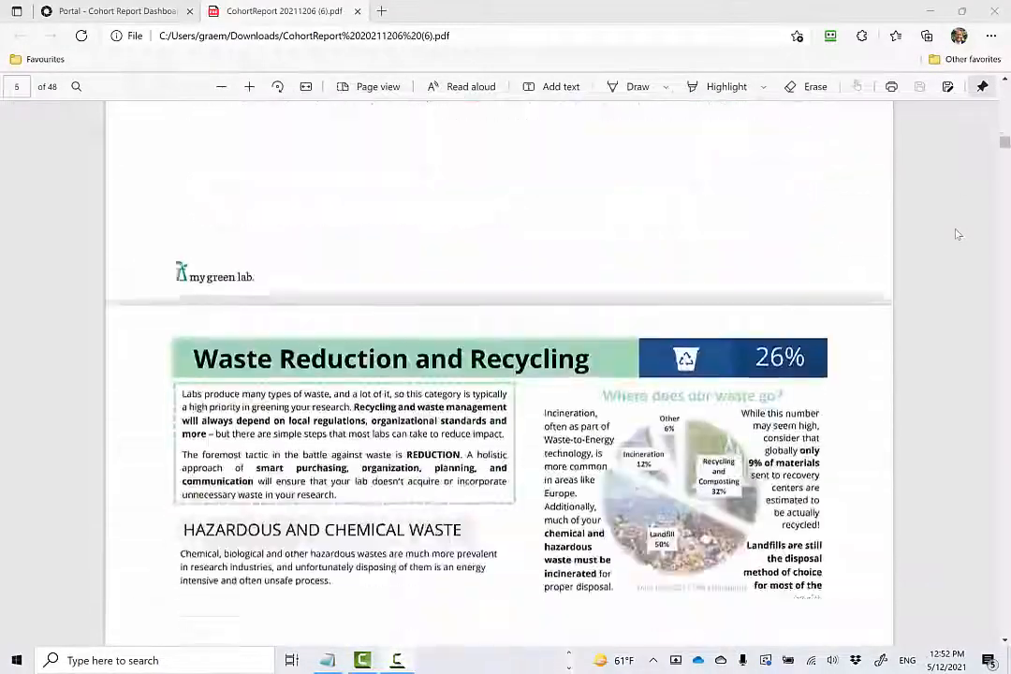
{"action": "scroll", "coordinate": [958, 234], "scroll_direction": "down", "scroll_amount": 8}
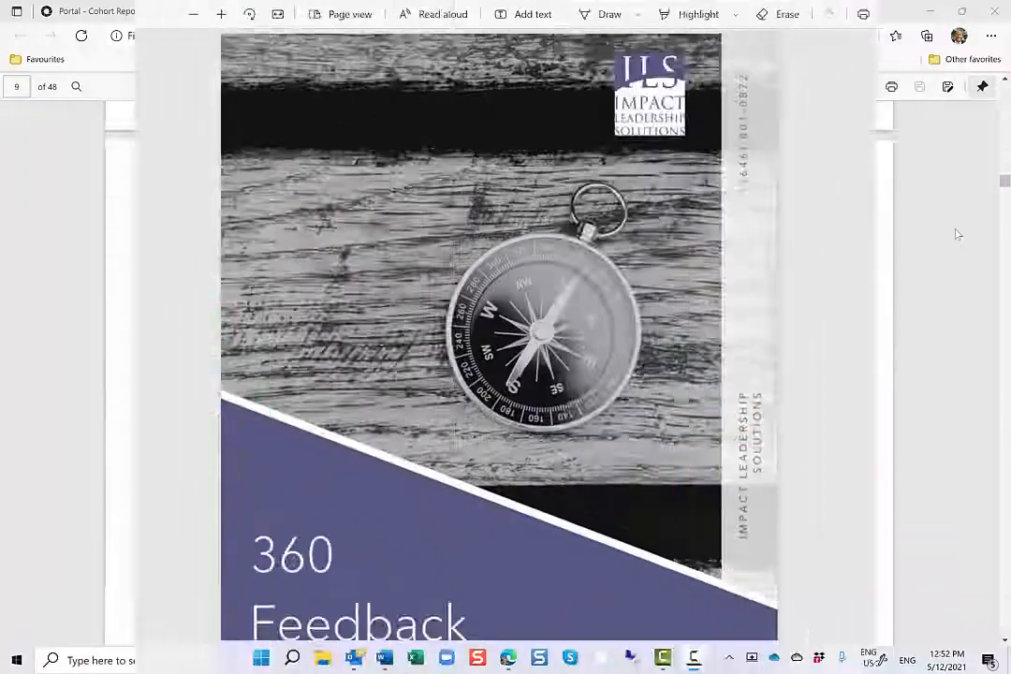
{"action": "scroll", "coordinate": [998, 201], "scroll_direction": "down", "scroll_amount": 10}
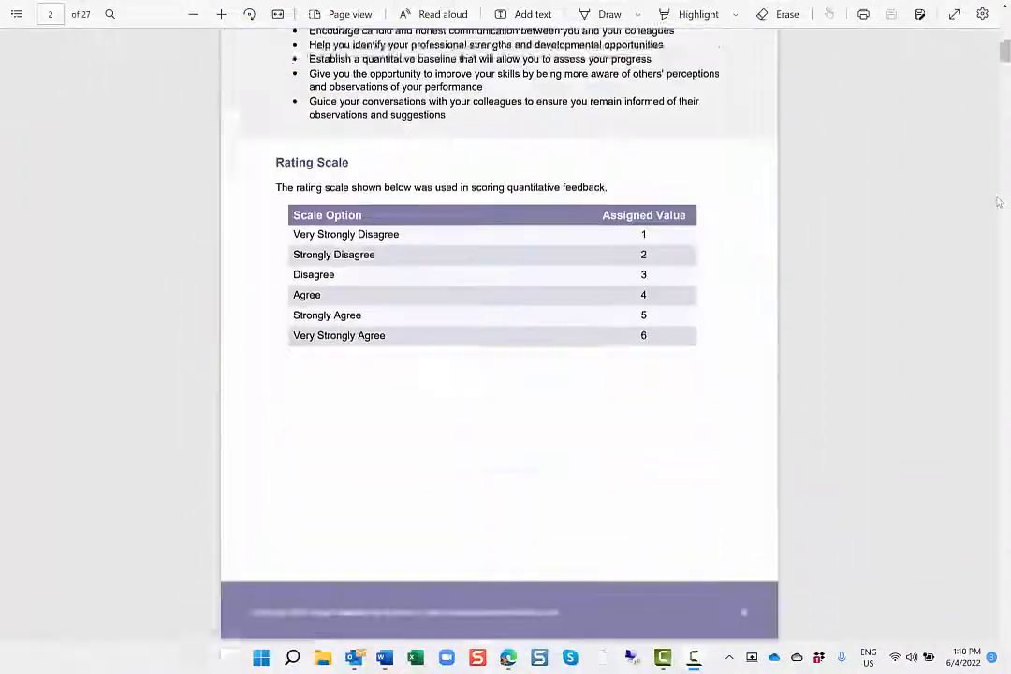
Review the 360 Feedback Assessment report, including its rater groups, competency charts and open-ended comments
{"action": "scroll", "coordinate": [998, 201], "scroll_direction": "down", "scroll_amount": 10}
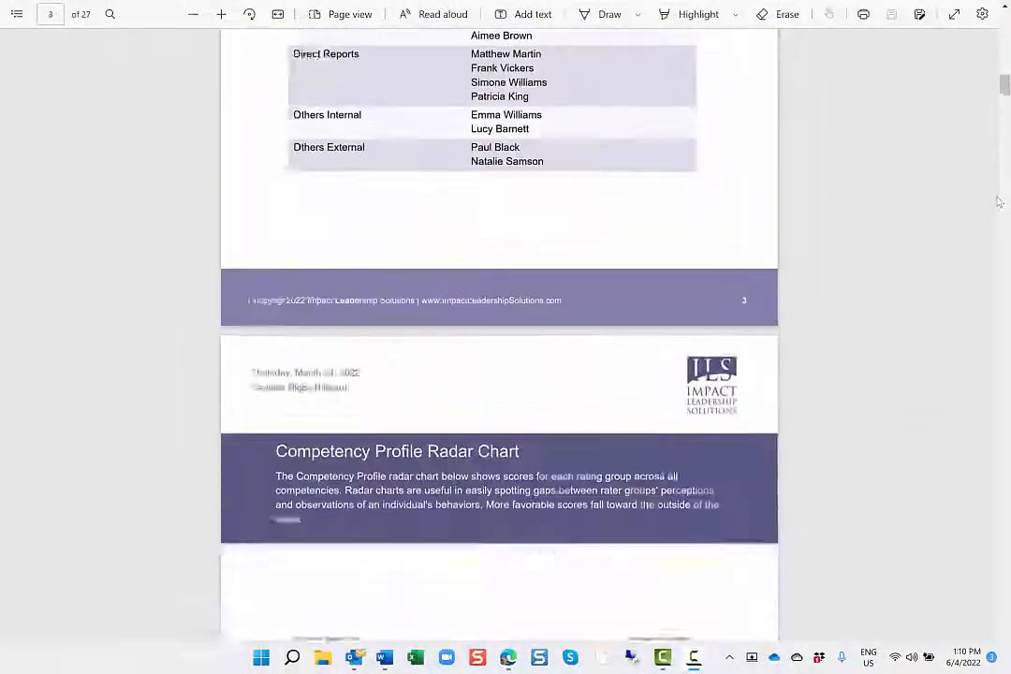
{"action": "scroll", "coordinate": [998, 201], "scroll_direction": "down", "scroll_amount": 3}
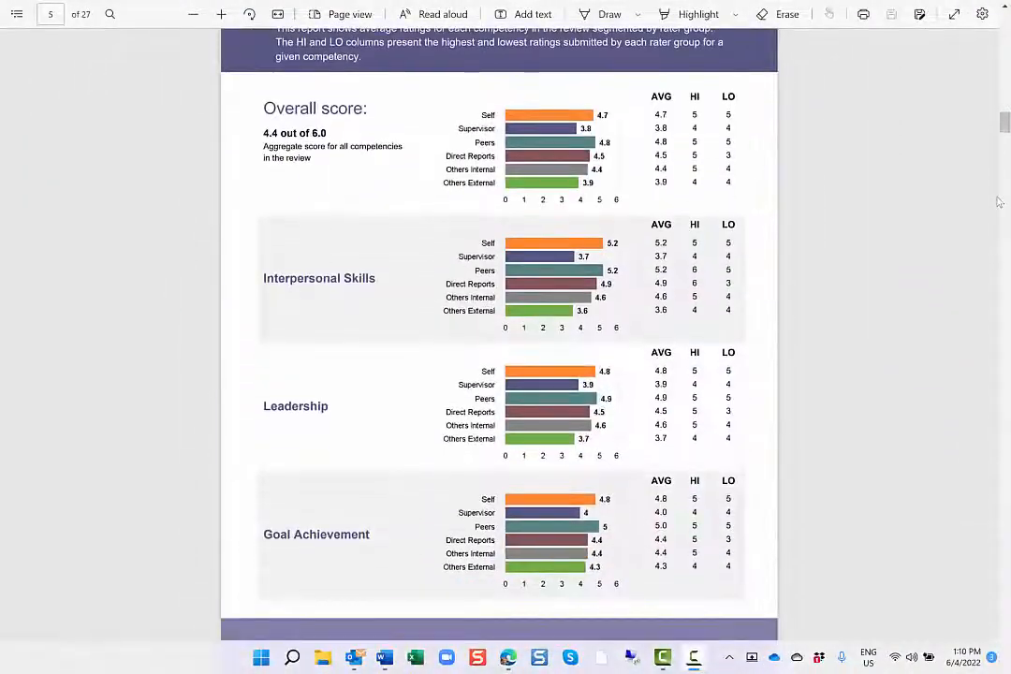
{"action": "scroll", "coordinate": [997, 201], "scroll_direction": "down", "scroll_amount": 1}
{"action": "scroll", "coordinate": [998, 201], "scroll_direction": "down", "scroll_amount": 9}
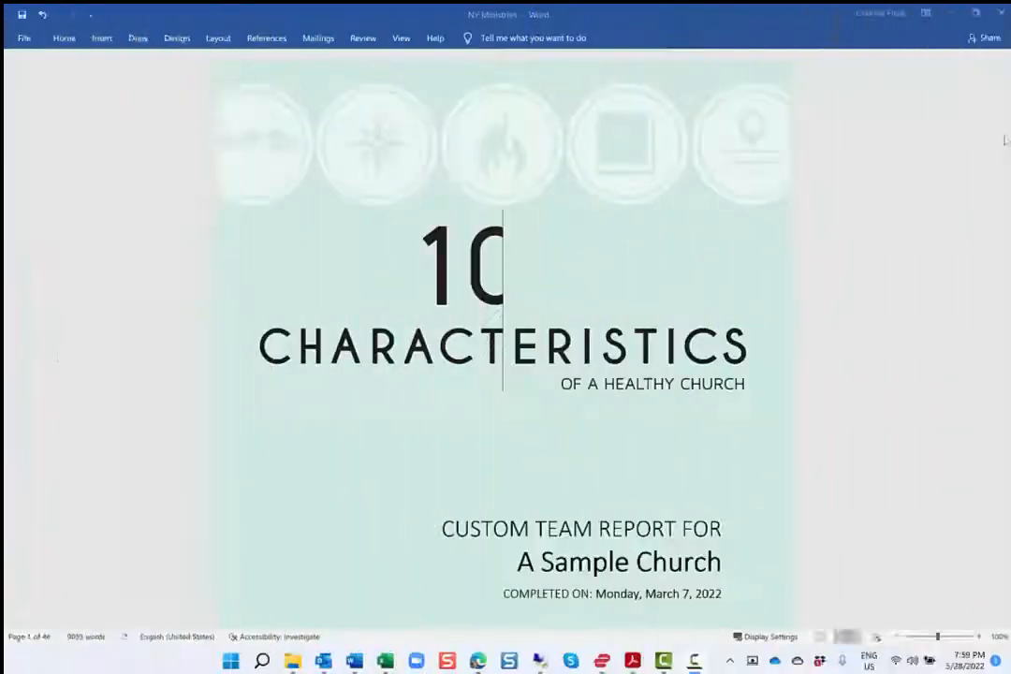
{"action": "scroll", "coordinate": [1005, 141], "scroll_direction": "down", "scroll_amount": 8}
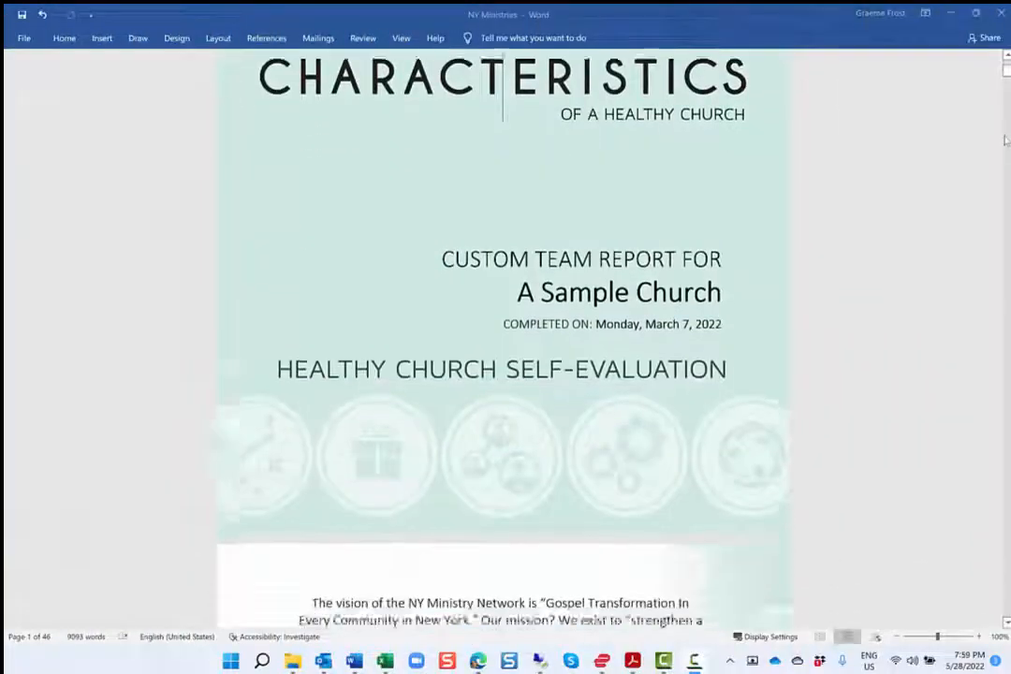
Review the Healthy Church Self-Evaluation report's role charts and benchmark scores, and the My Green Lab presentation's baseline scores
{"action": "scroll", "coordinate": [1005, 141], "scroll_direction": "down", "scroll_amount": 15}
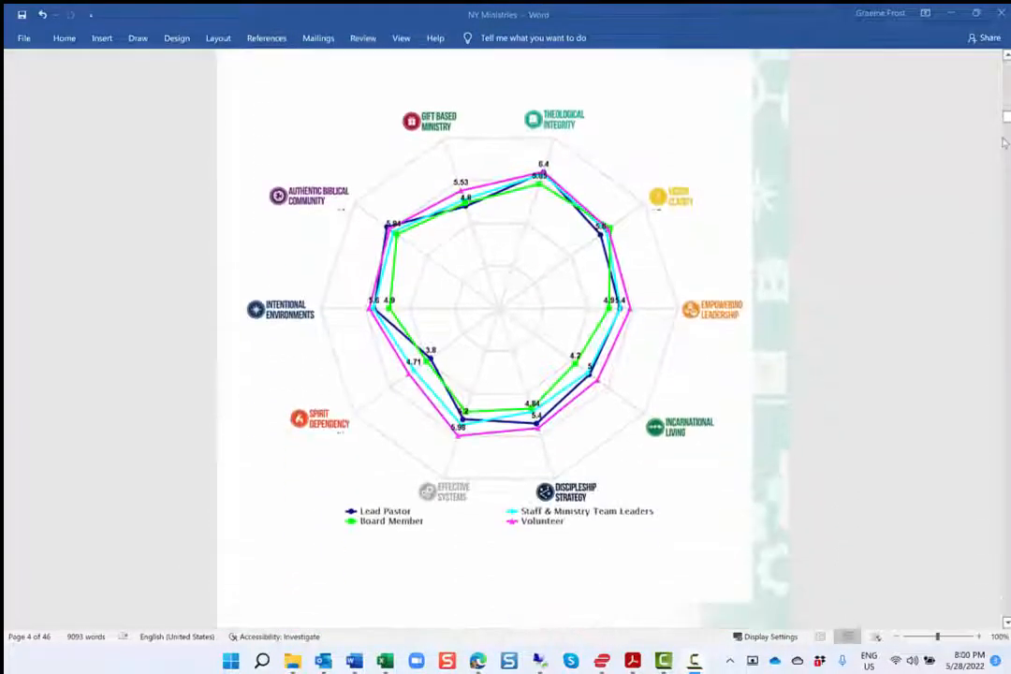
{"action": "scroll", "coordinate": [1004, 143], "scroll_direction": "down", "scroll_amount": 15}
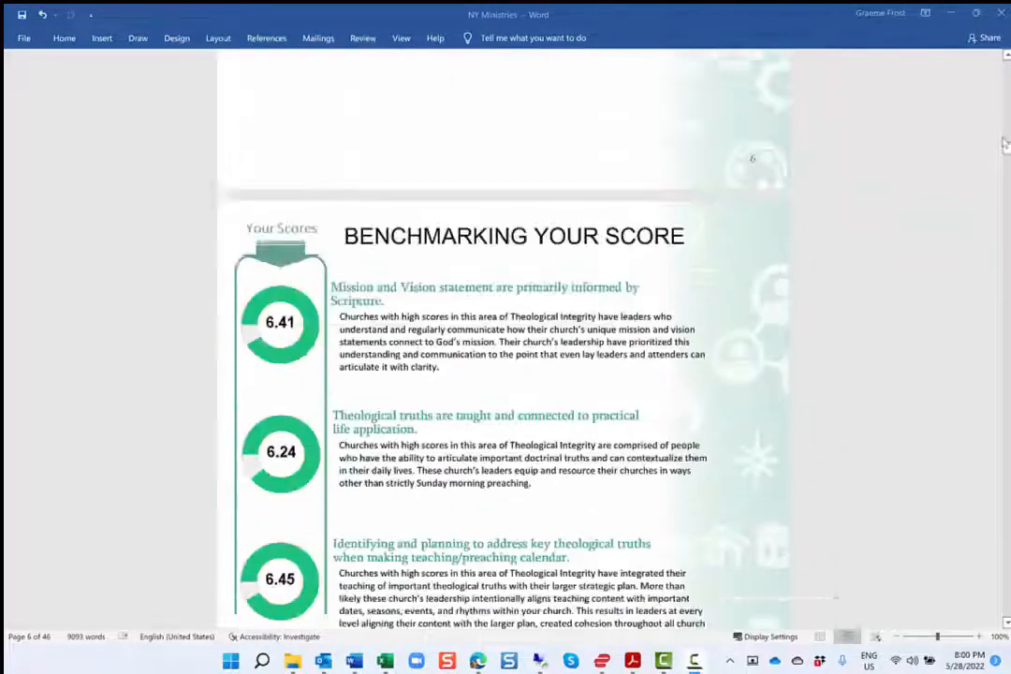
{"action": "scroll", "coordinate": [1005, 143], "scroll_direction": "down", "scroll_amount": 5}
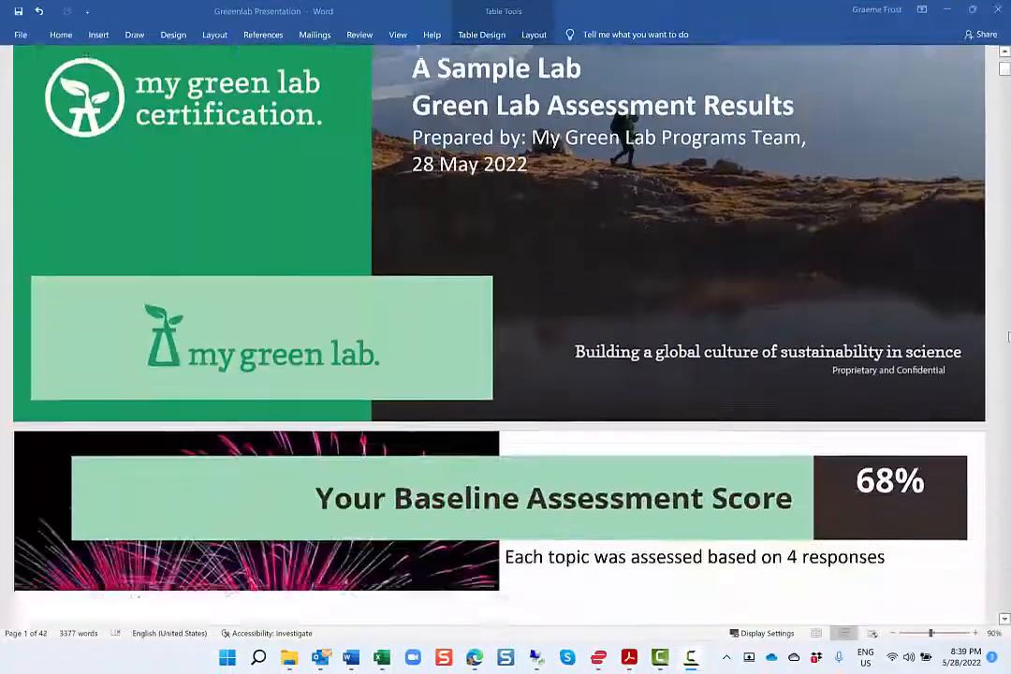
{"action": "scroll", "coordinate": [1008, 337], "scroll_direction": "down", "scroll_amount": 5}
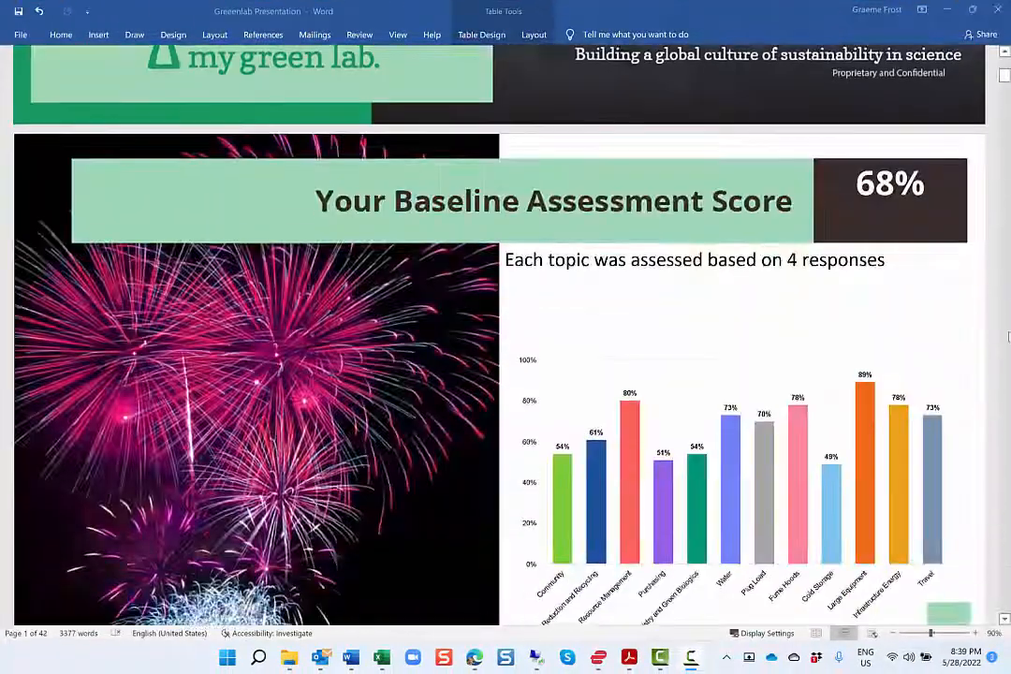
{"action": "scroll", "coordinate": [1007, 337], "scroll_direction": "down", "scroll_amount": 15}
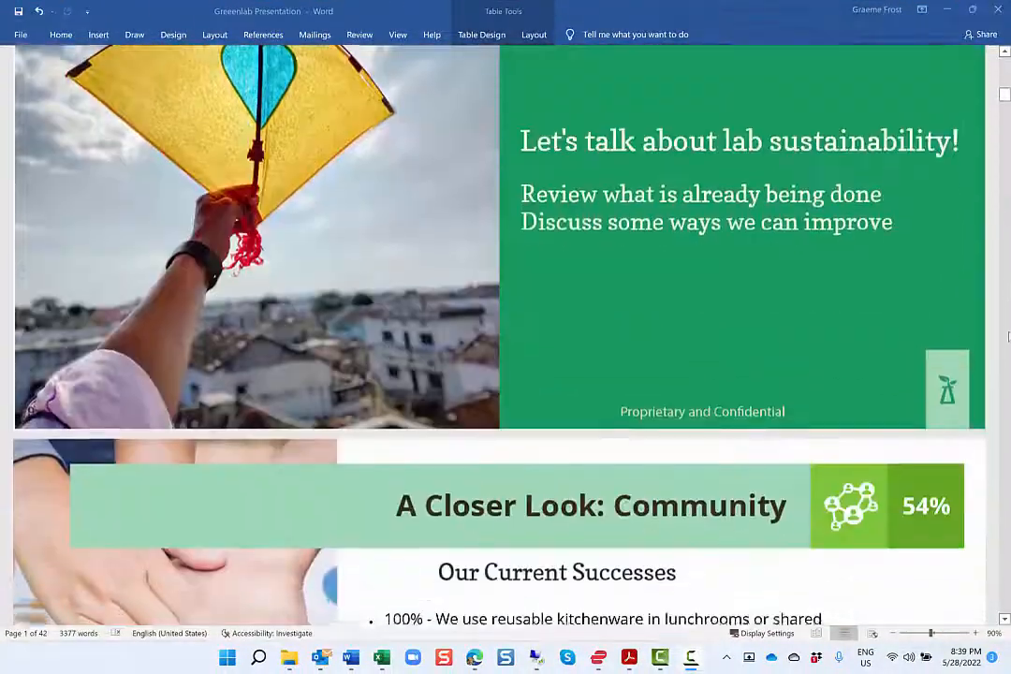
{"action": "scroll", "coordinate": [1008, 337], "scroll_direction": "down", "scroll_amount": 12}
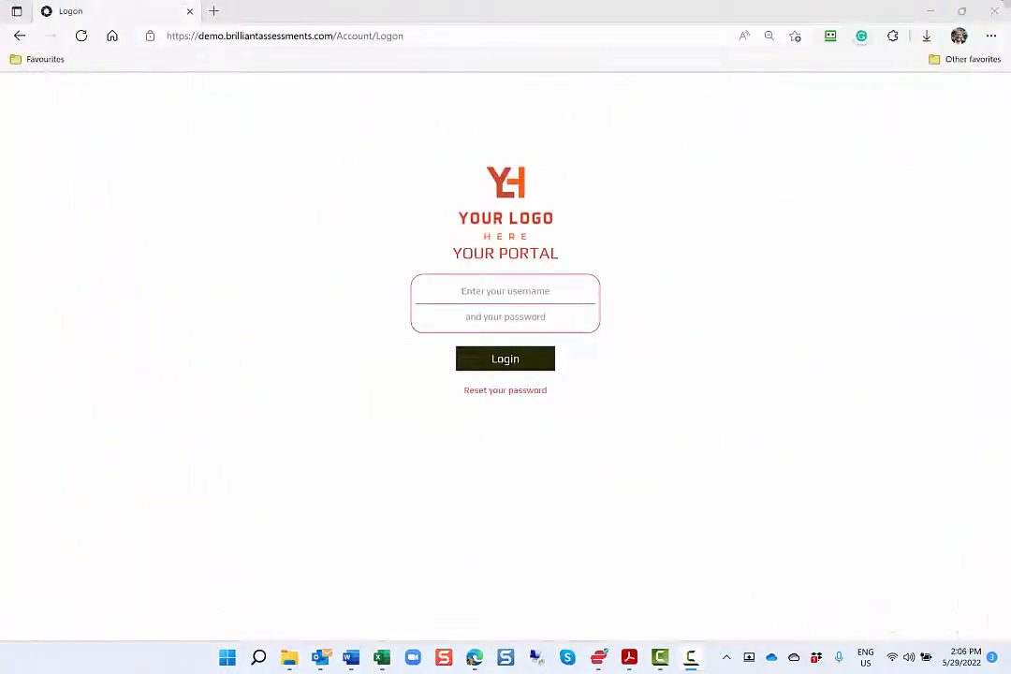
In the browser, log in to the demo portal and open version 1 of the Leadership Assessment in the Assessment Builder
{"action": "left_click", "coordinate": [510, 359]}
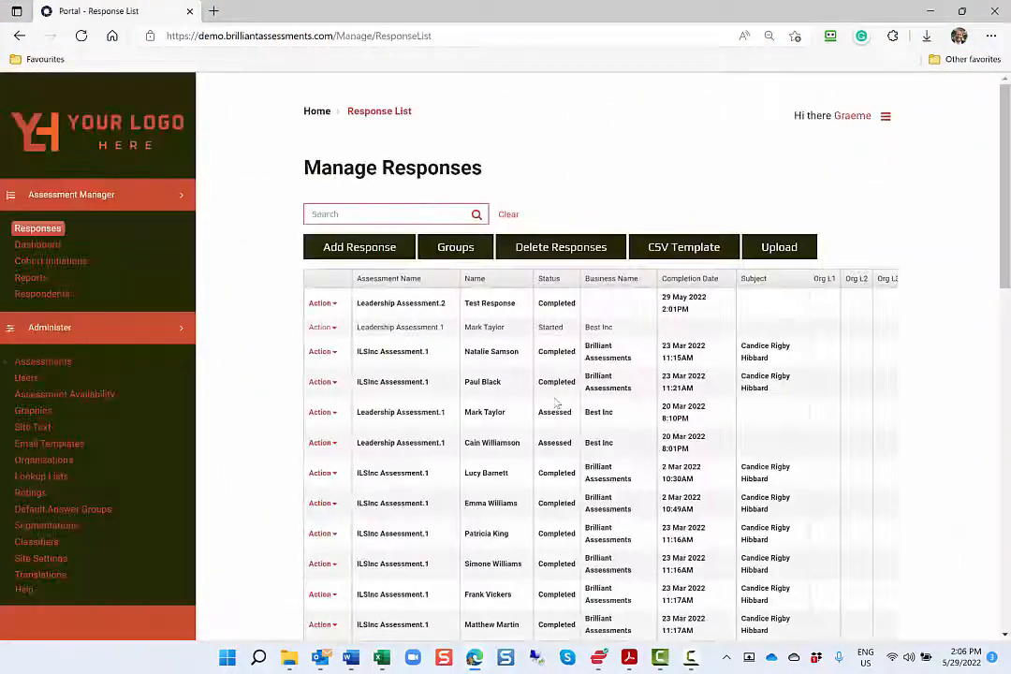
{"action": "left_click", "coordinate": [28, 364]}
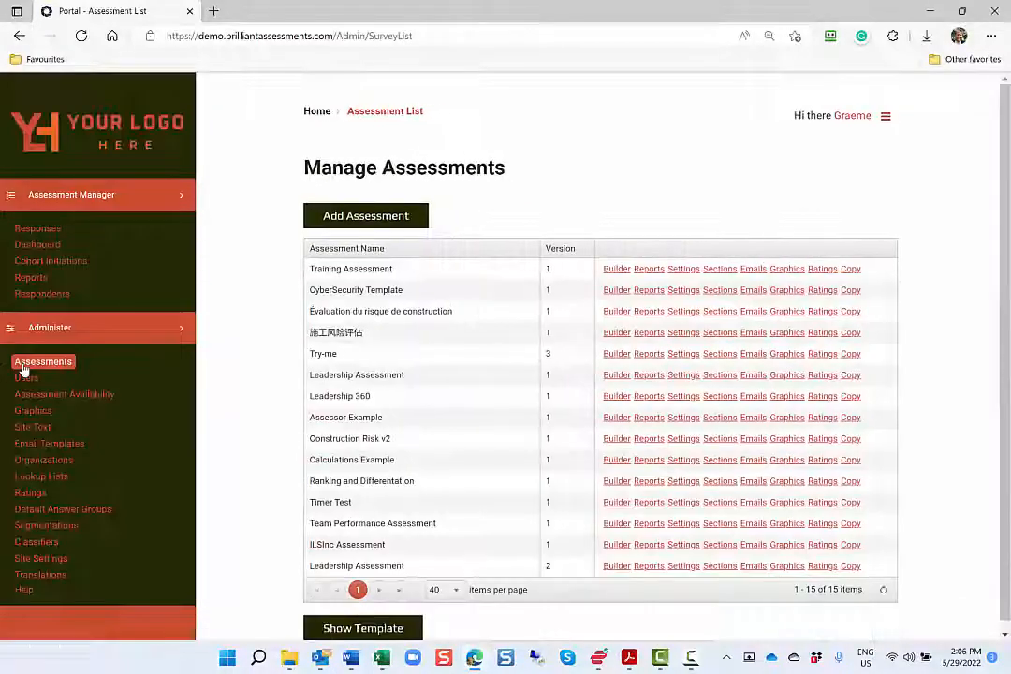
{"action": "left_click", "coordinate": [618, 377]}
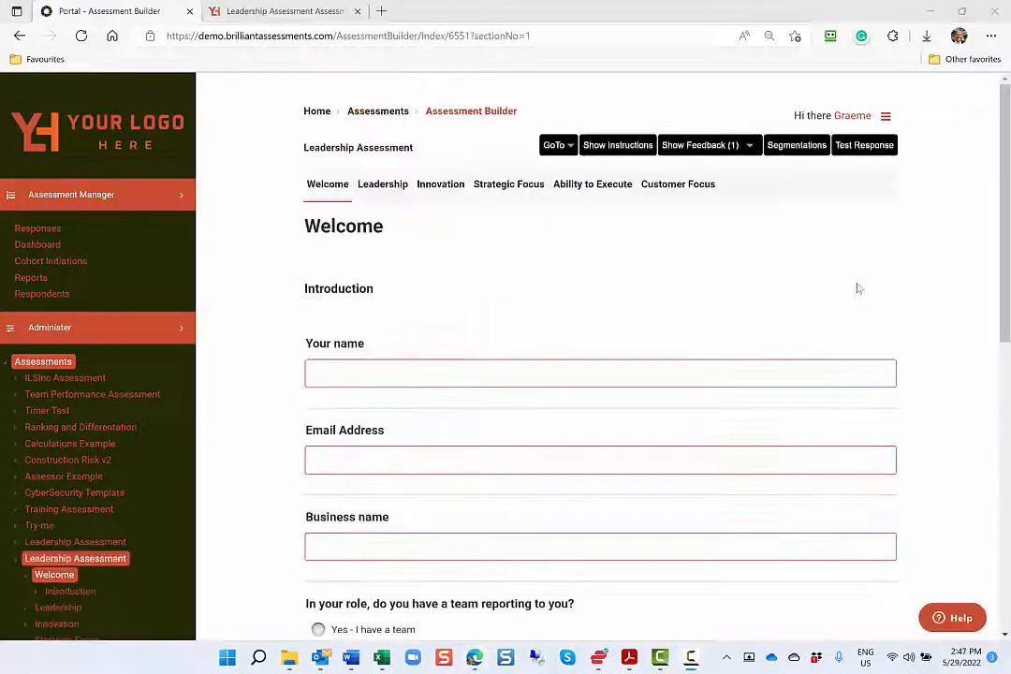
Examine the Welcome section's introduction questions, from the respondent details to the years-worked sliders
{"action": "scroll", "coordinate": [857, 288], "scroll_direction": "down", "scroll_amount": 1}
{"action": "scroll", "coordinate": [857, 288], "scroll_direction": "down", "scroll_amount": 3}
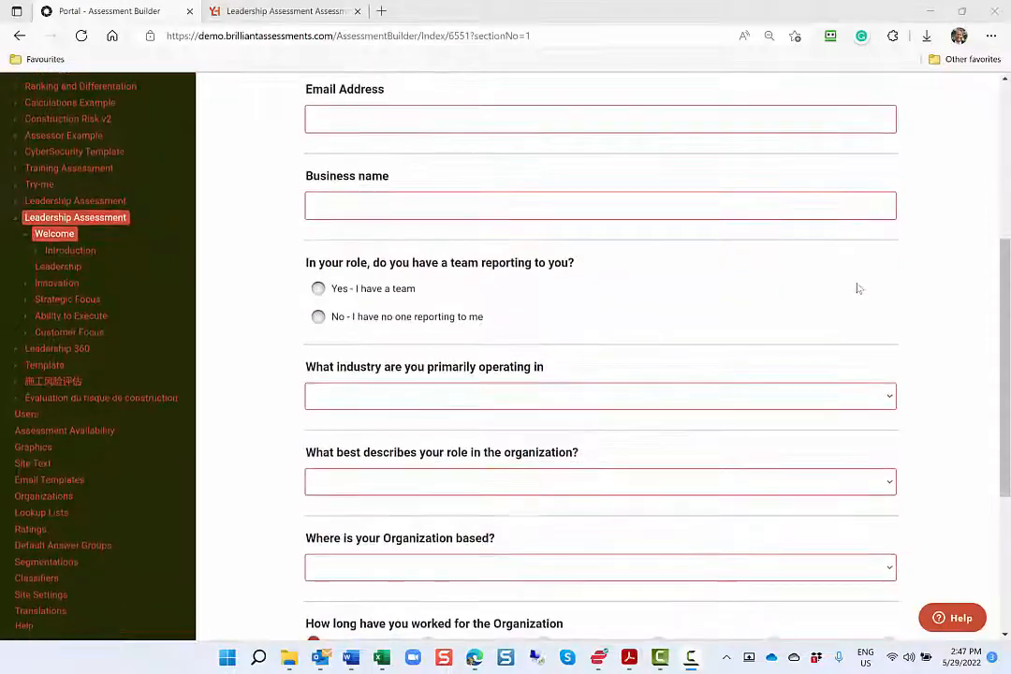
{"action": "scroll", "coordinate": [858, 288], "scroll_direction": "down", "scroll_amount": 3}
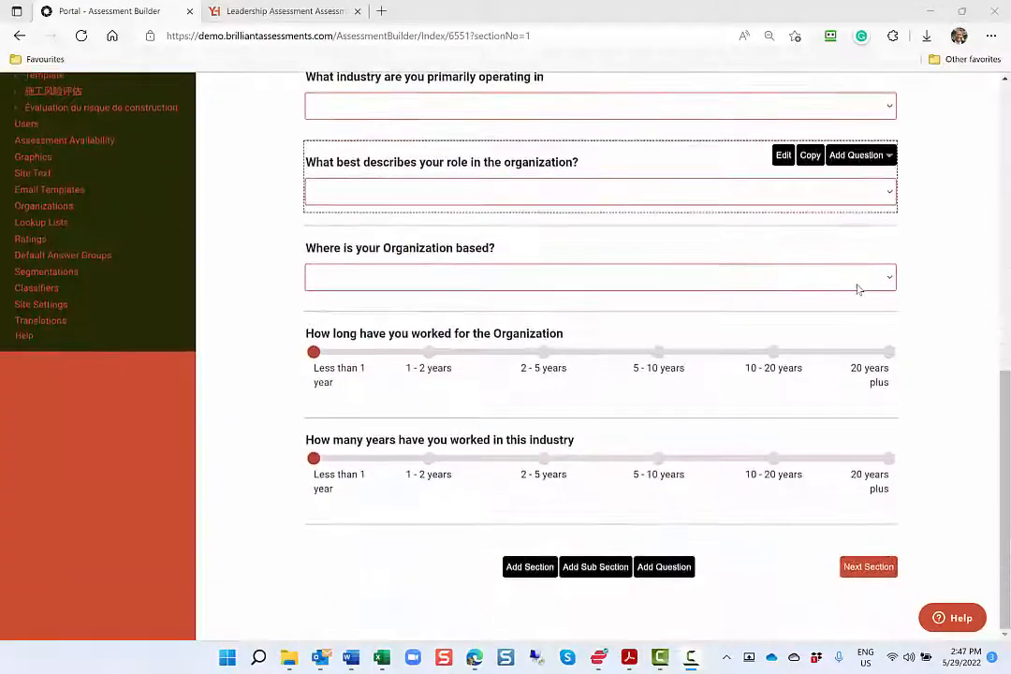
{"action": "scroll", "coordinate": [857, 288], "scroll_direction": "up", "scroll_amount": 6}
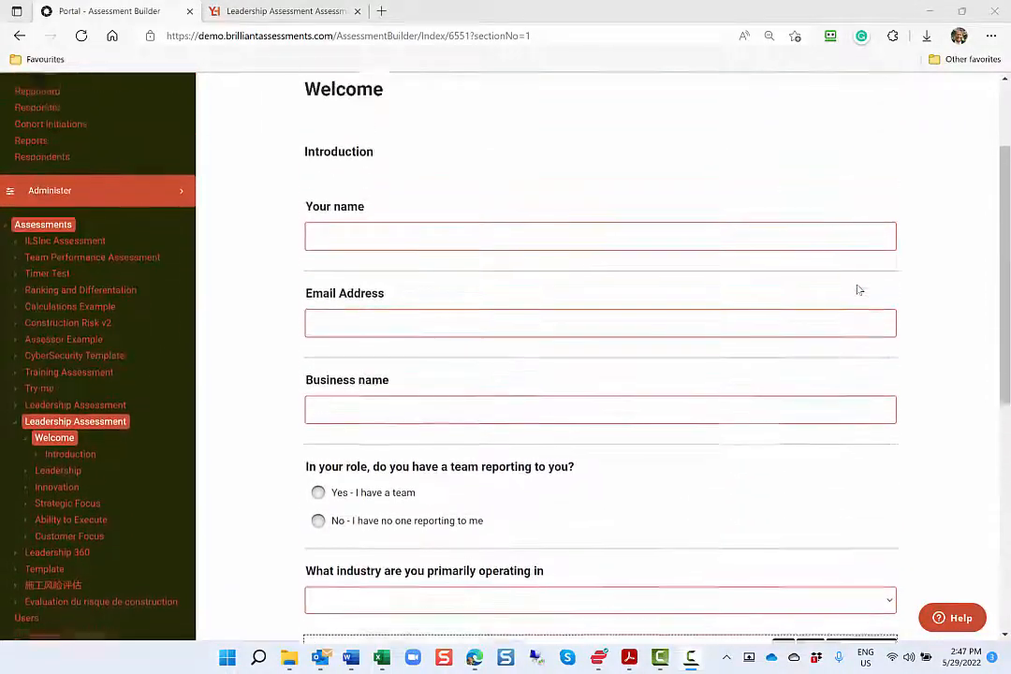
{"action": "scroll", "coordinate": [857, 288], "scroll_direction": "up", "scroll_amount": 2}
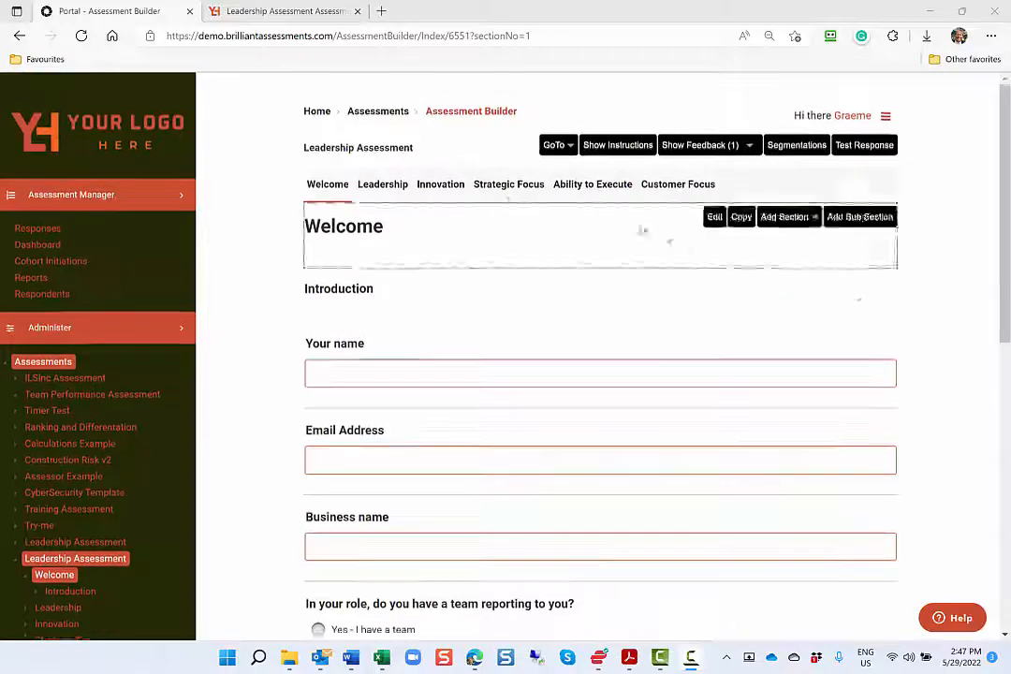
Open the Leadership section and review its Leadership Style and Develop People question groups
{"action": "left_click", "coordinate": [394, 190]}
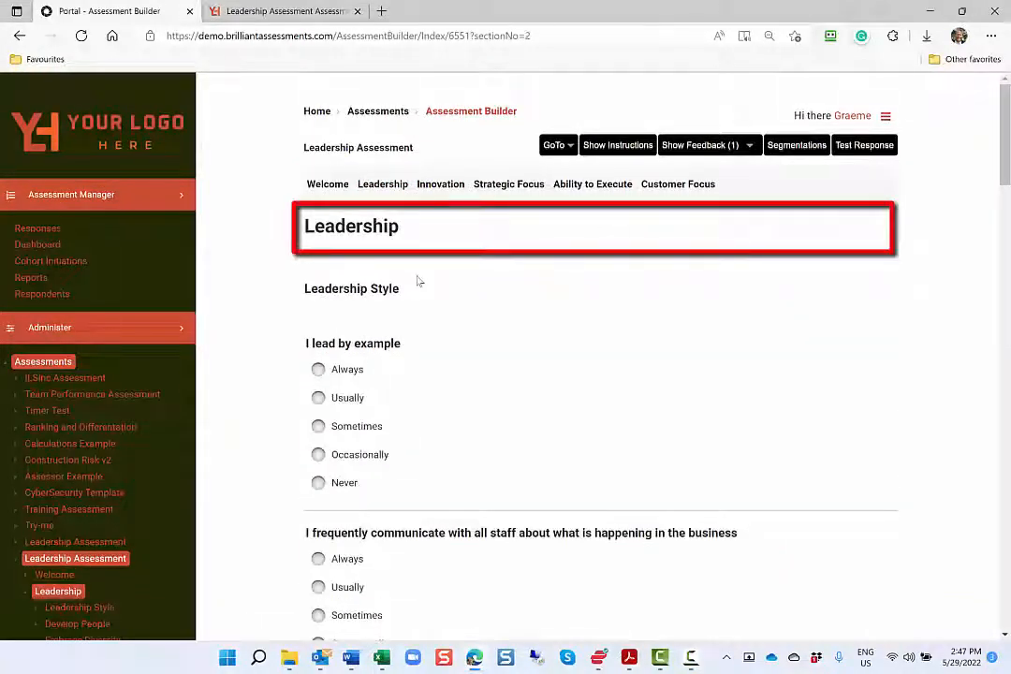
{"action": "mouse_move", "coordinate": [420, 283]}
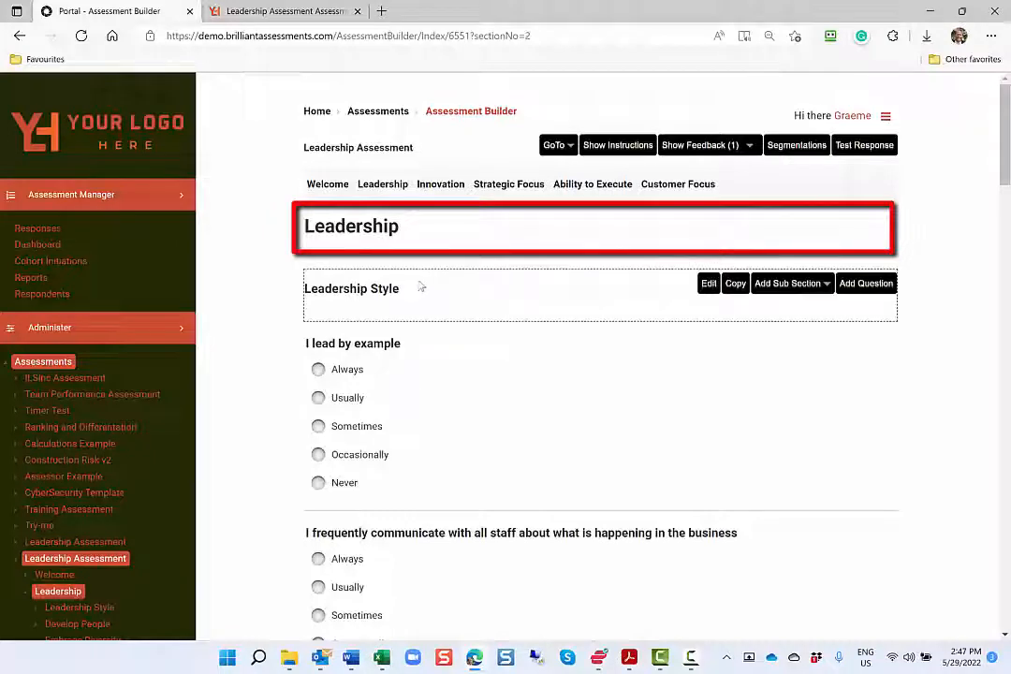
{"action": "scroll", "coordinate": [421, 287], "scroll_direction": "down", "scroll_amount": 2}
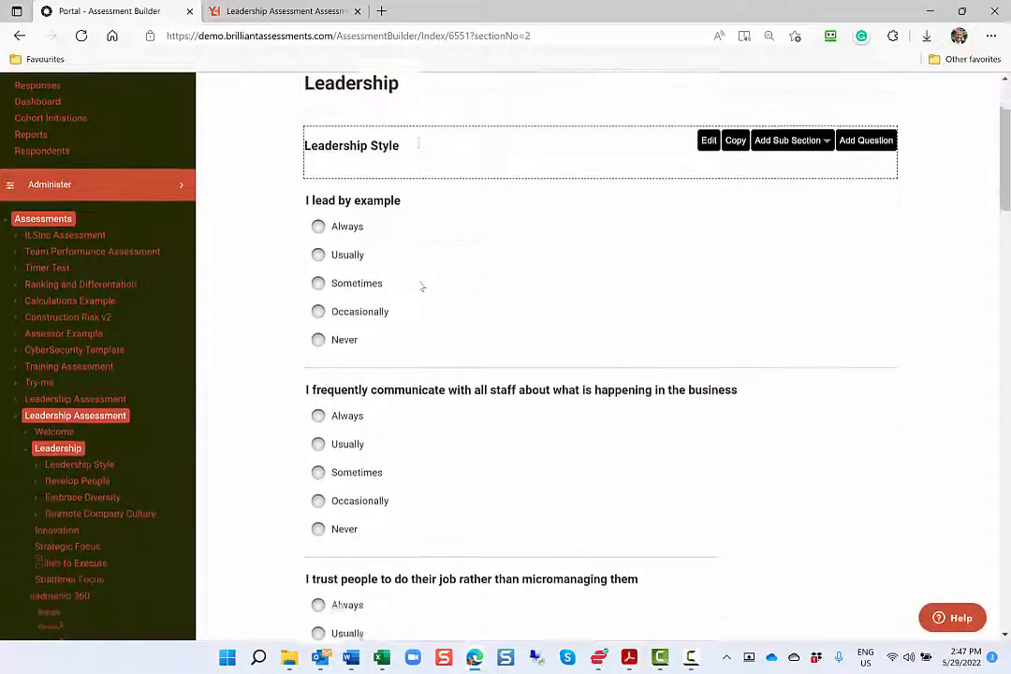
{"action": "scroll", "coordinate": [421, 287], "scroll_direction": "down", "scroll_amount": 5}
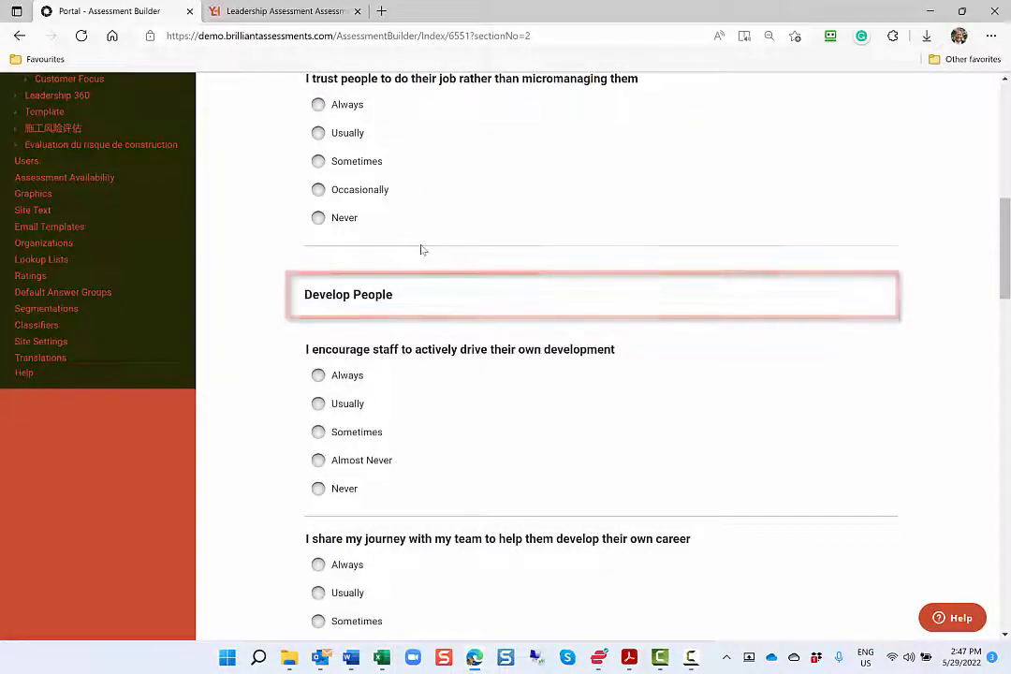
{"action": "scroll", "coordinate": [421, 250], "scroll_direction": "up", "scroll_amount": 5}
{"action": "scroll", "coordinate": [420, 250], "scroll_direction": "up", "scroll_amount": 2}
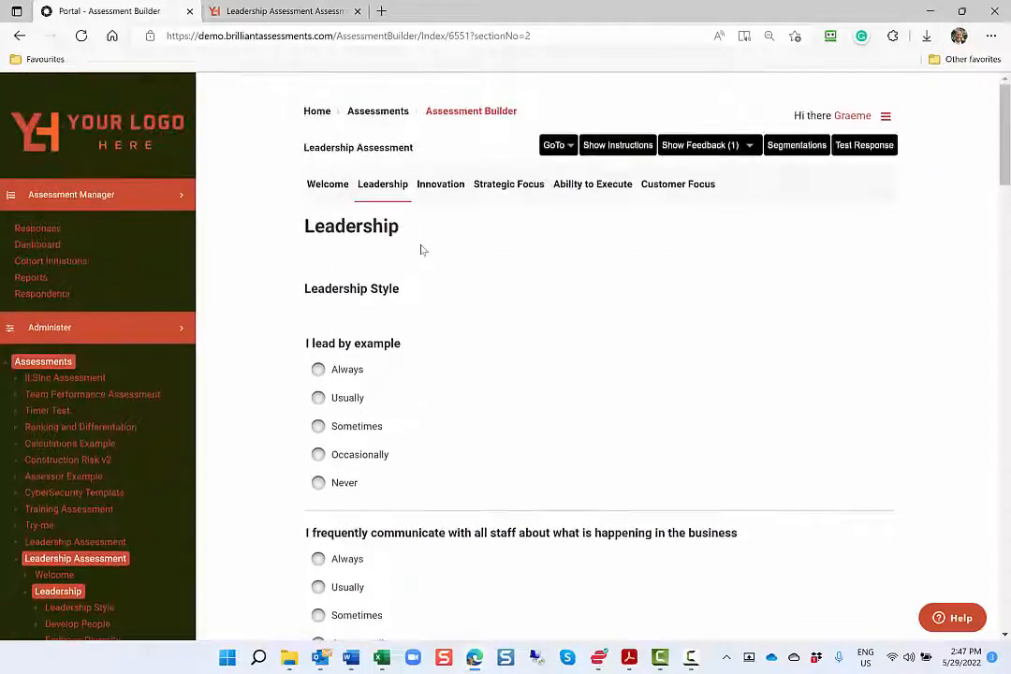
Add a question above "I lead by example" with the text "I set clear goals for my team"
{"action": "mouse_move", "coordinate": [440, 267]}
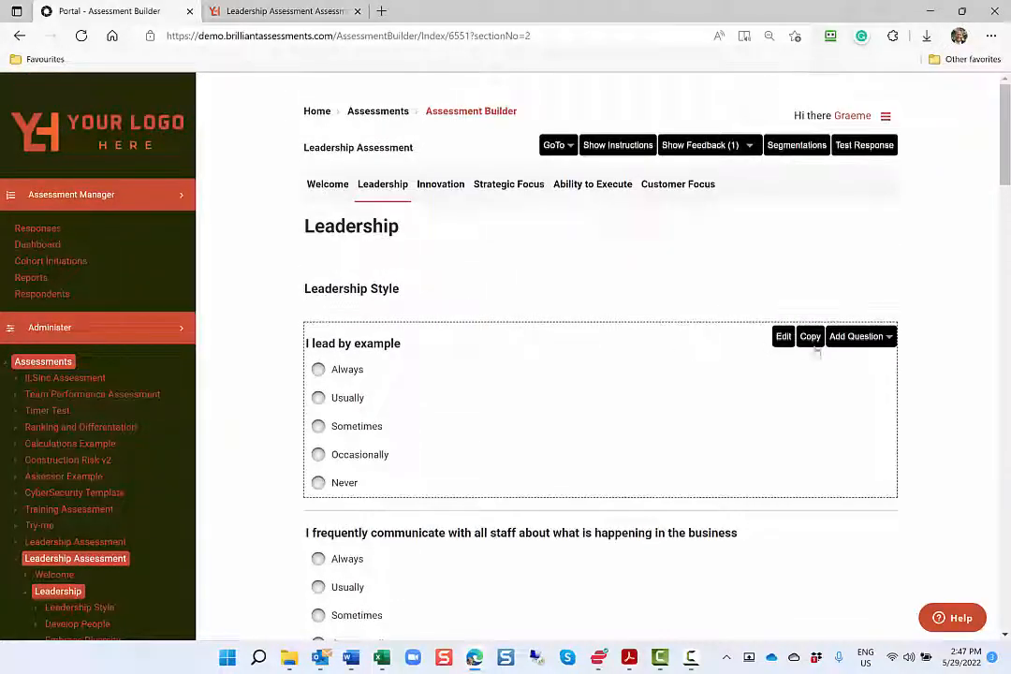
{"action": "left_click", "coordinate": [863, 342]}
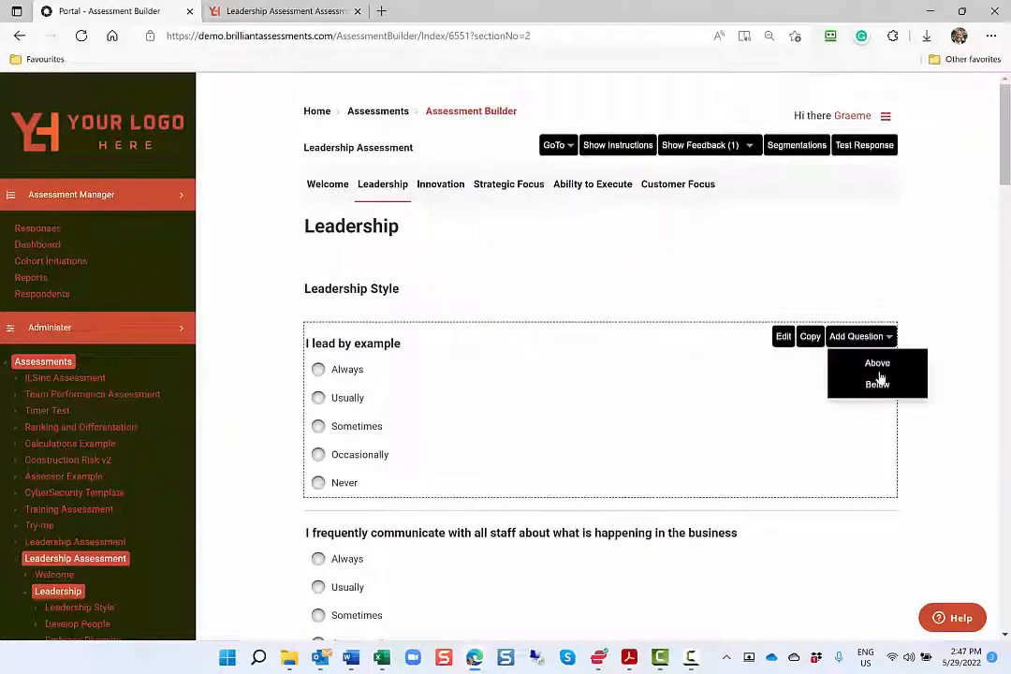
{"action": "left_click", "coordinate": [878, 367]}
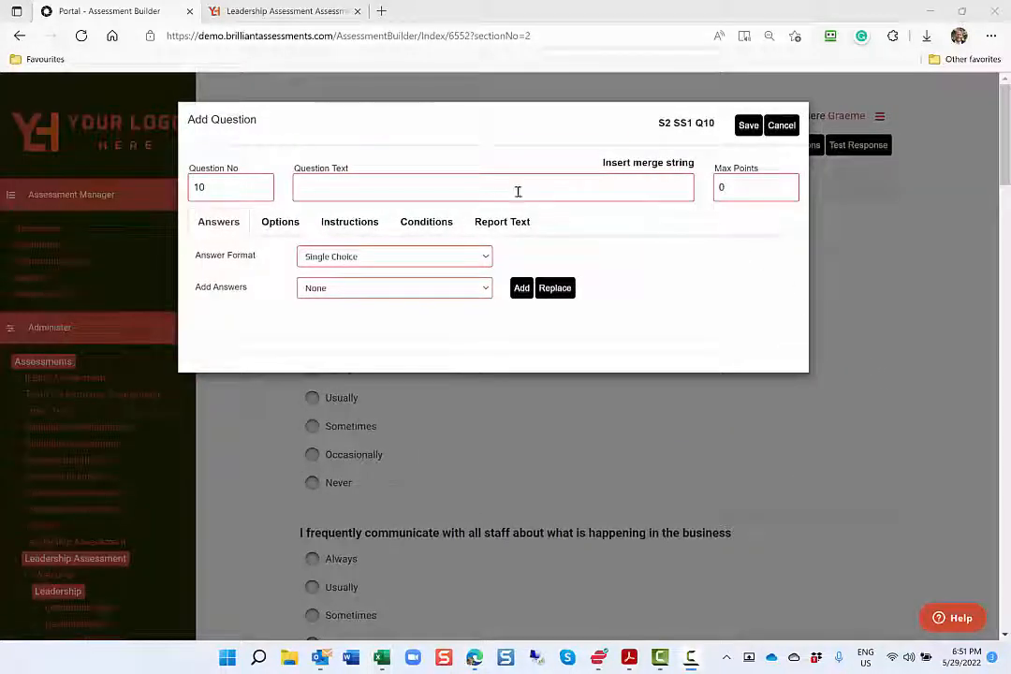
{"action": "left_click", "coordinate": [517, 190]}
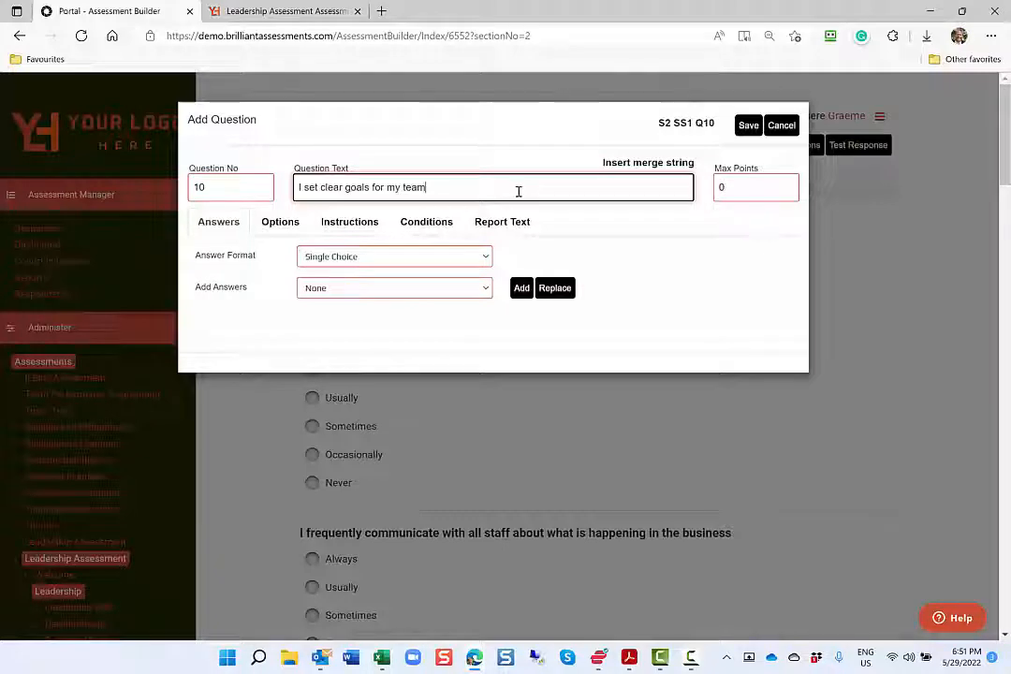
Keep the Single Choice answer format and add the Always to Never (5 Step) answer set to the question
{"action": "left_click", "coordinate": [482, 256]}
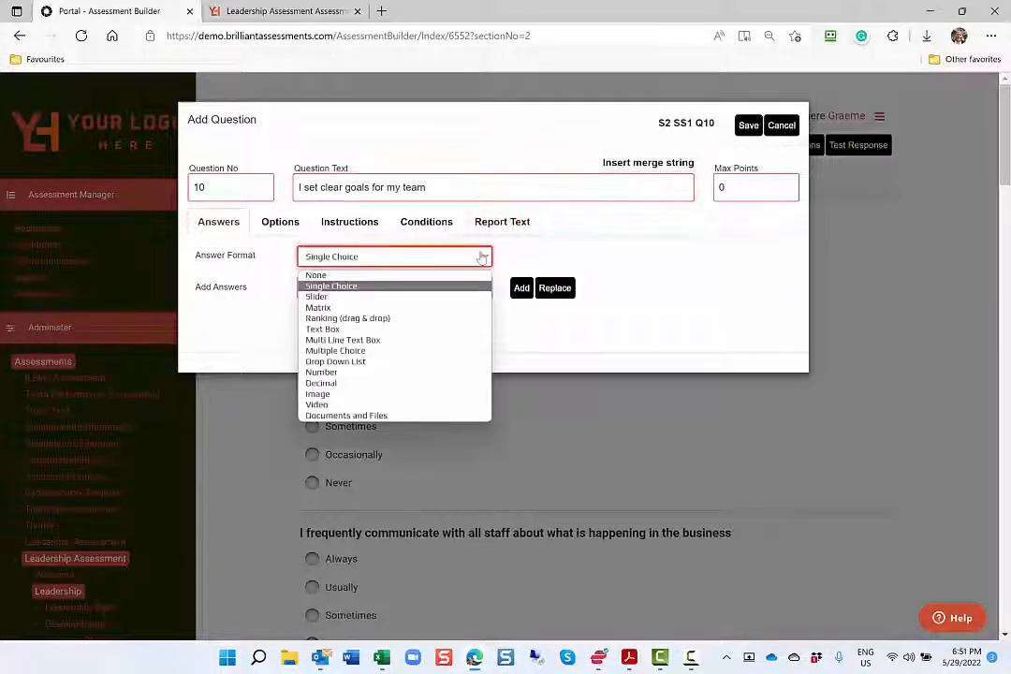
{"action": "left_click", "coordinate": [482, 256]}
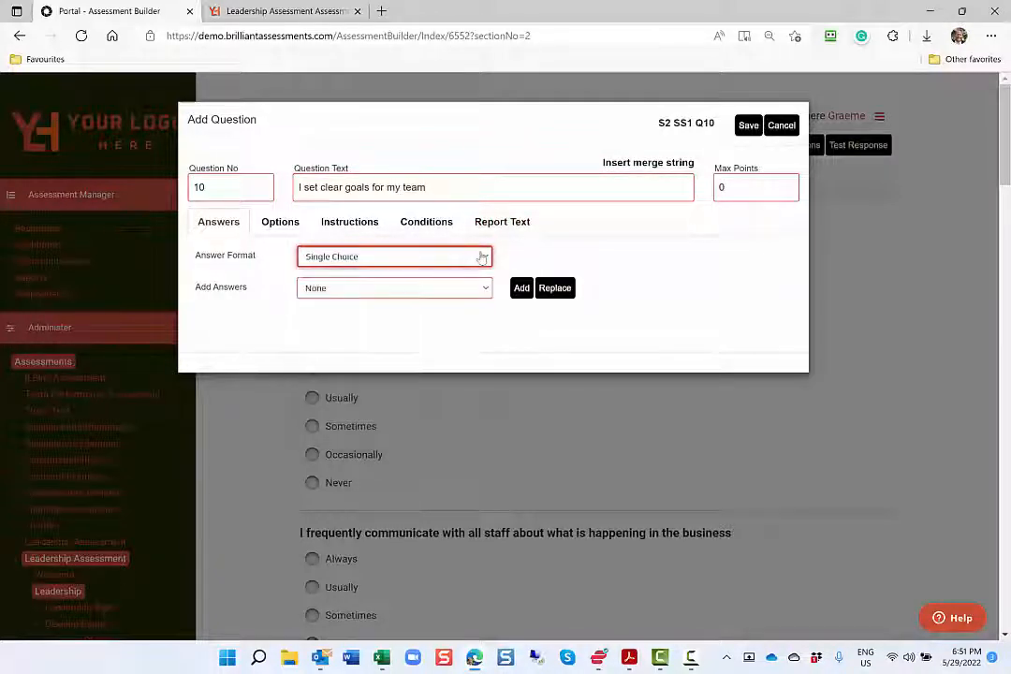
{"action": "left_click", "coordinate": [483, 289]}
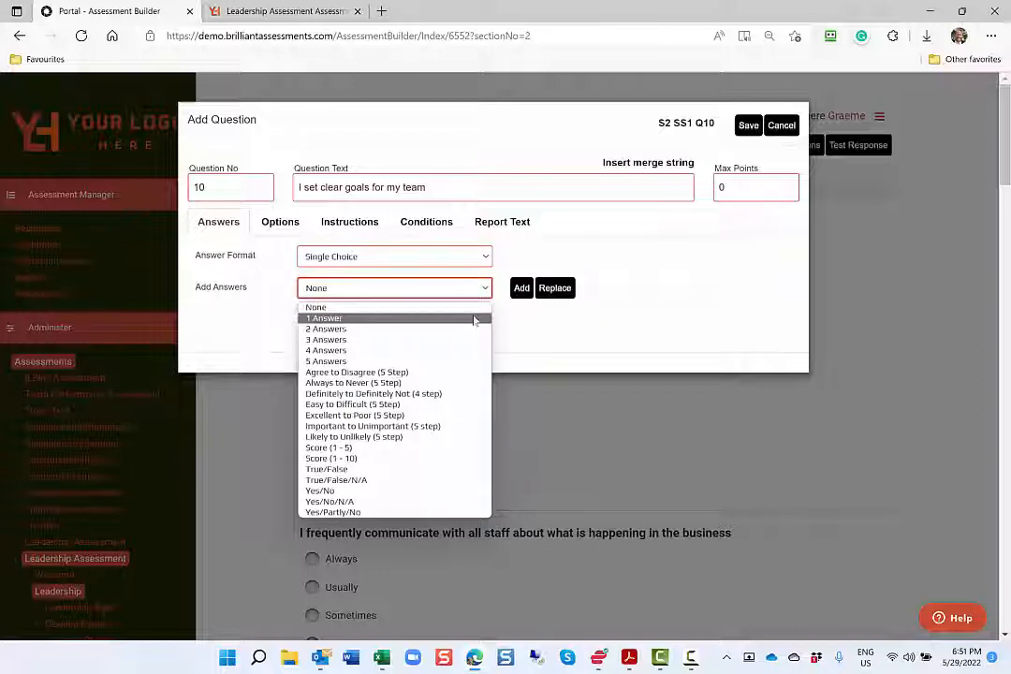
{"action": "left_click", "coordinate": [480, 385]}
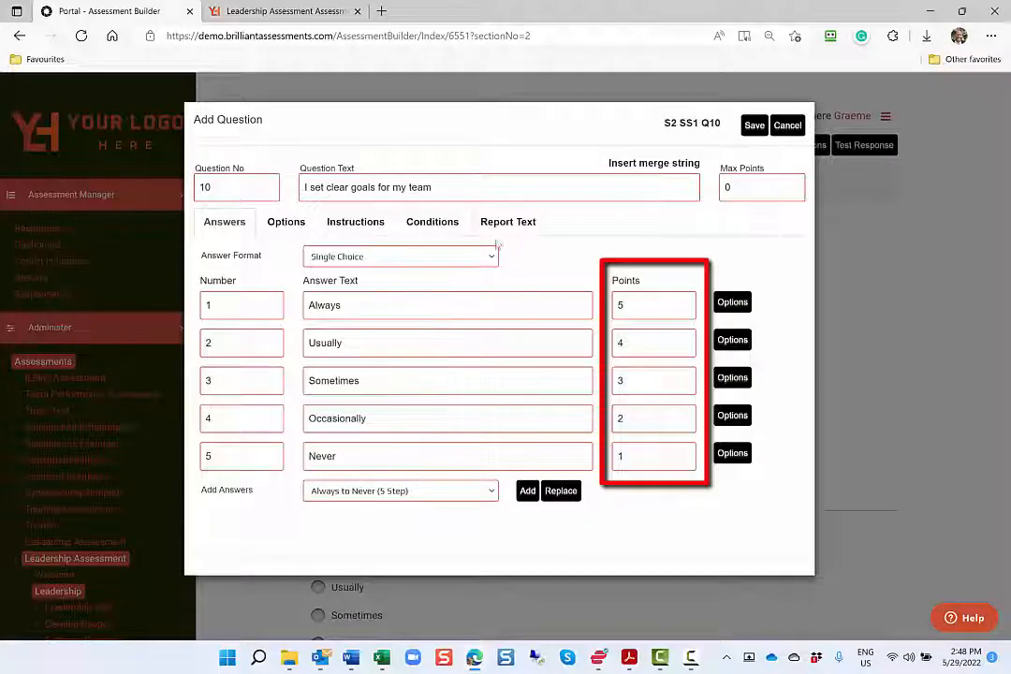
Insert the round team image into the second column of the question's instructions and align it right
{"action": "left_click", "coordinate": [356, 222]}
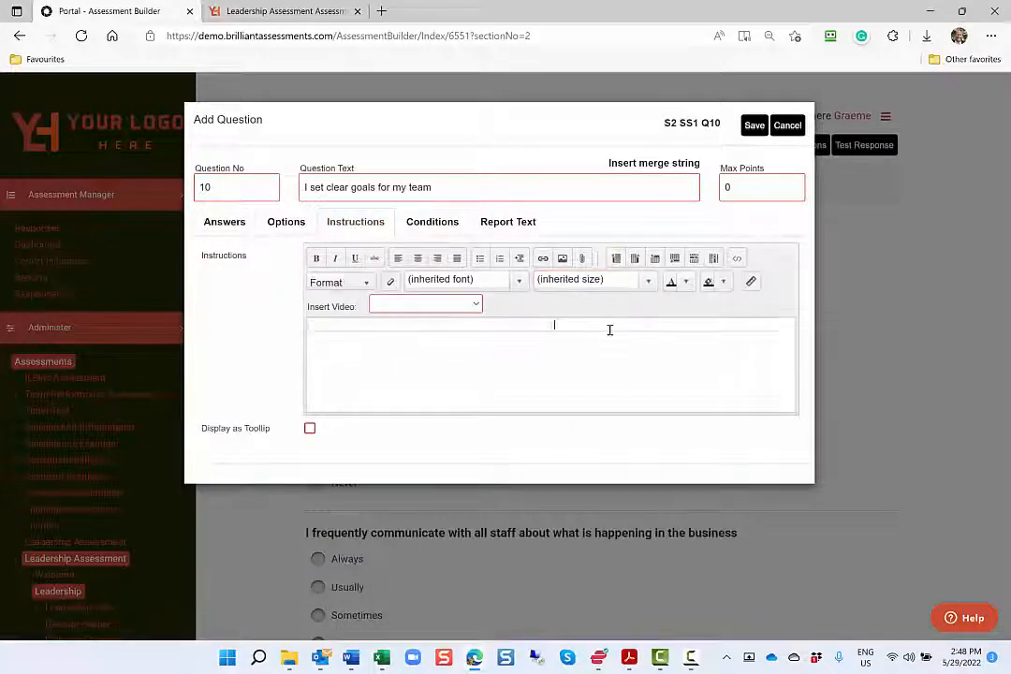
{"action": "left_click", "coordinate": [562, 258]}
{"action": "left_click", "coordinate": [328, 225]}
{"action": "left_click", "coordinate": [690, 591]}
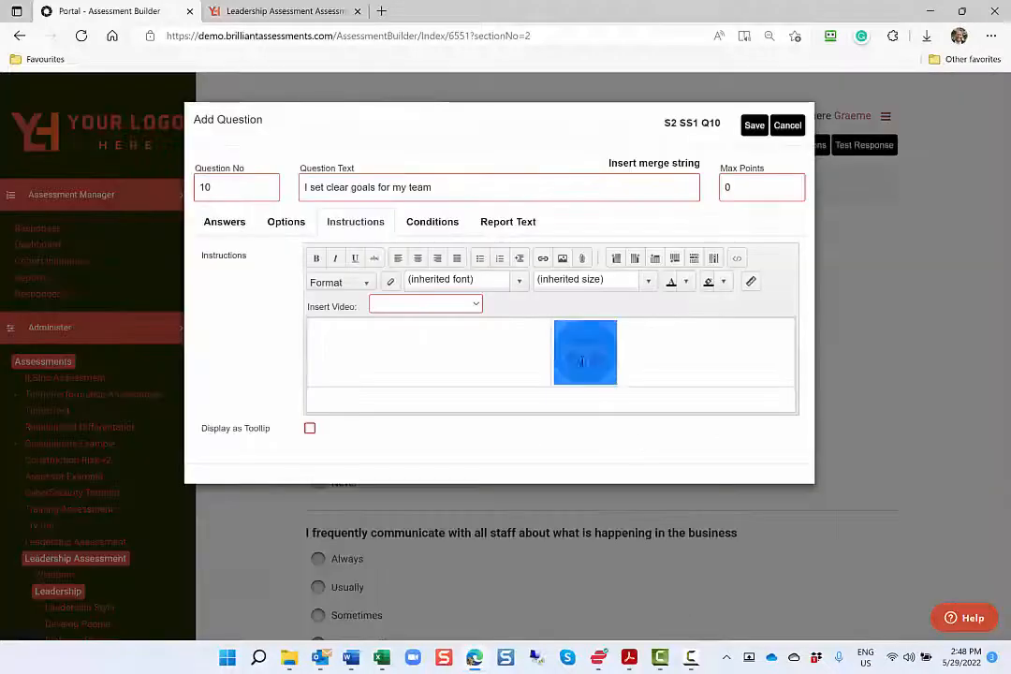
{"action": "left_click", "coordinate": [437, 258]}
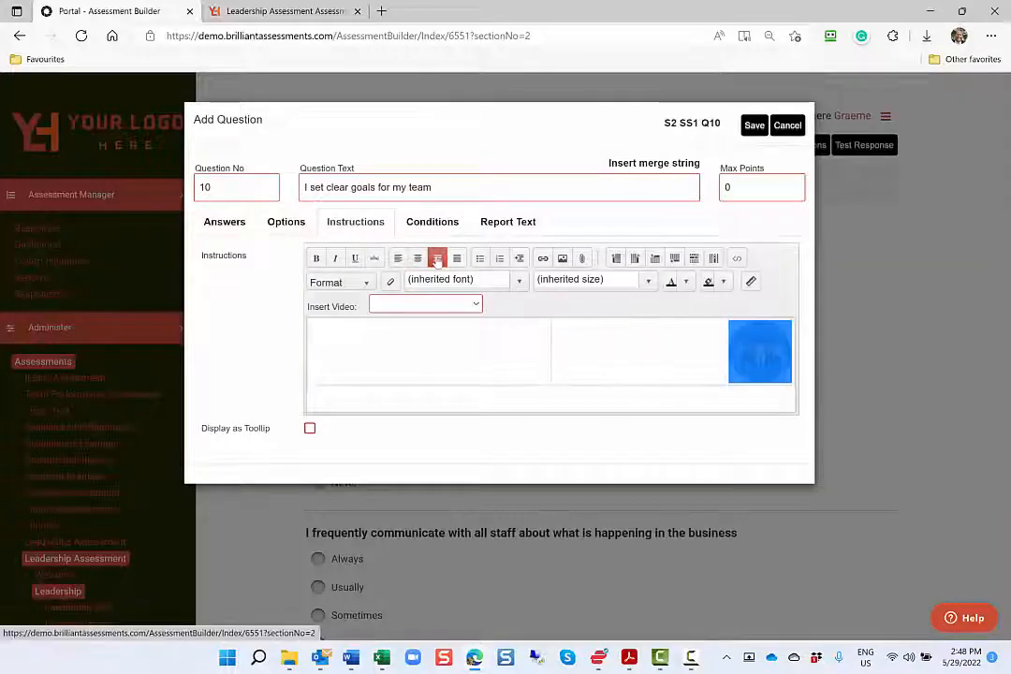
Paste the Leadership instructions into the empty first column, formatting the title as Heading 2 and the body as Heading 4
{"action": "left_click", "coordinate": [384, 337]}
{"action": "type", "text": "Leadership In this section, we ask you about aspects of your leadership. Remember to answer as you are rather than how you aspire to be.  Sometimes it helps to think of some concrete examples of how you have acted in the way anticipated by the statement, then reflect on how often that occurs."}
{"action": "left_click", "coordinate": [365, 285]}
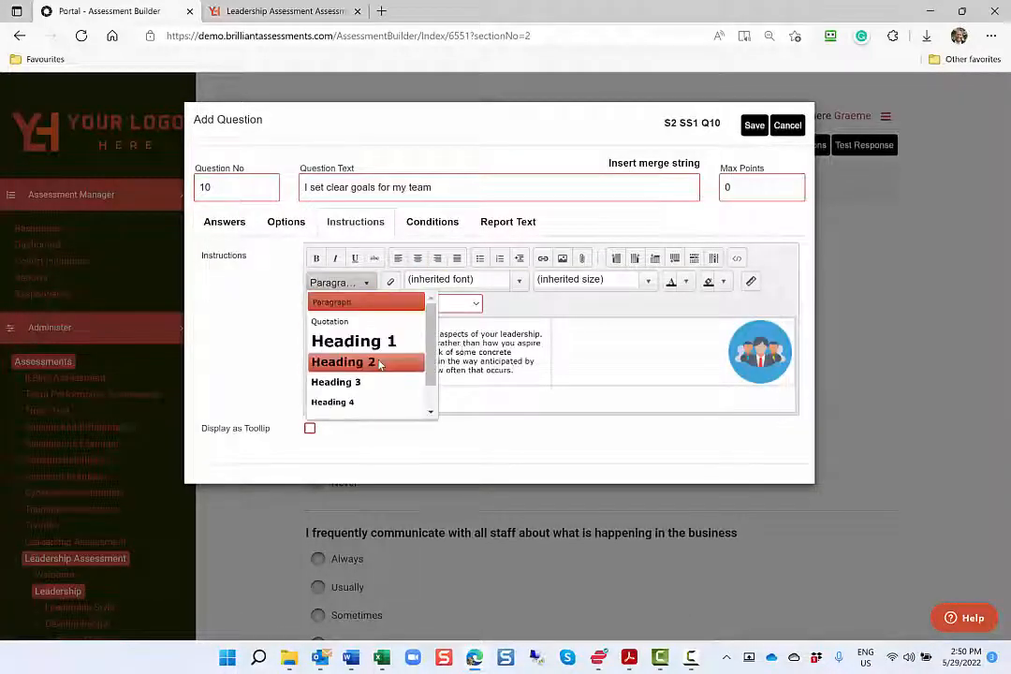
{"action": "left_click", "coordinate": [379, 363]}
{"action": "left_click_drag", "start_coordinate": [311, 350], "coordinate": [516, 384]}
{"action": "left_click", "coordinate": [365, 283]}
{"action": "left_click", "coordinate": [353, 402]}
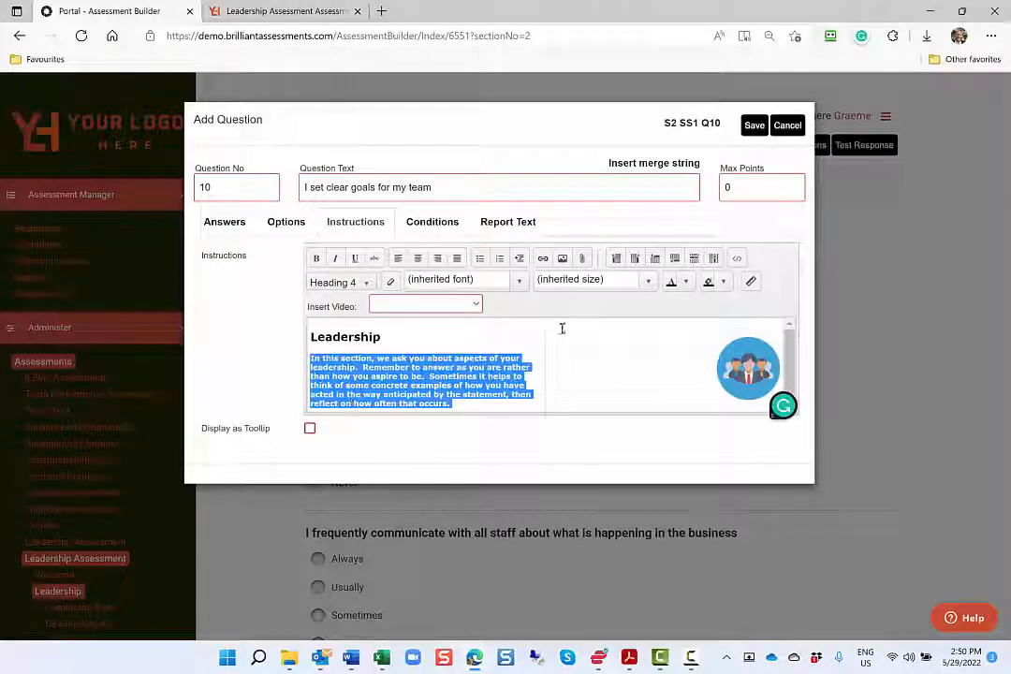
Colour the Leadership heading and the instruction paragraph red
{"action": "left_click_drag", "start_coordinate": [312, 337], "coordinate": [459, 405]}
{"action": "left_click", "coordinate": [686, 283]}
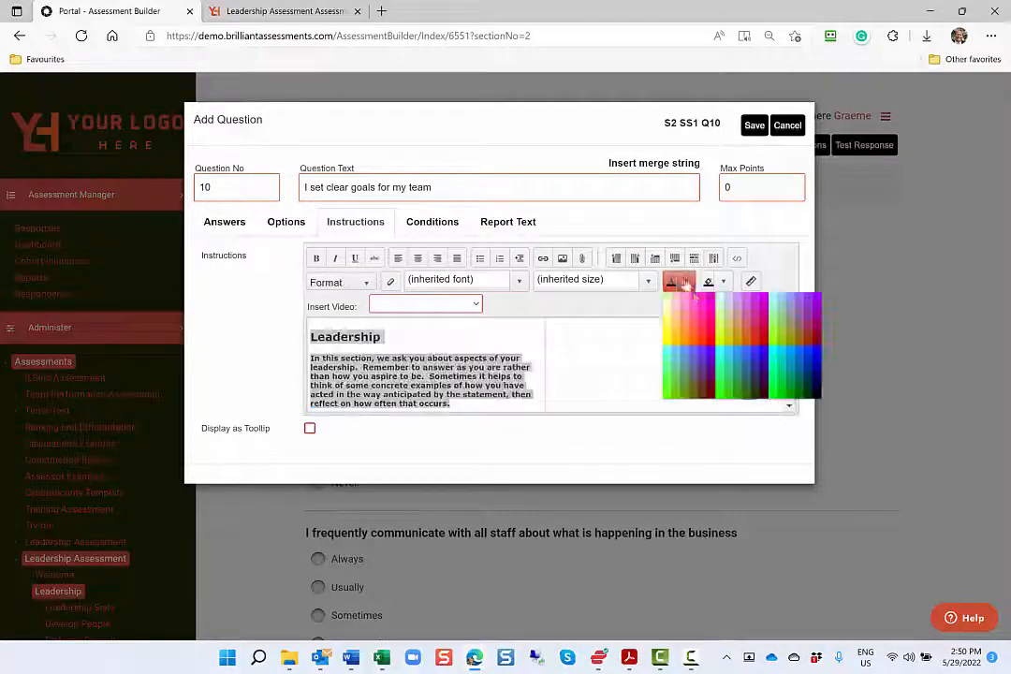
{"action": "left_click", "coordinate": [752, 335]}
{"action": "left_click", "coordinate": [581, 332]}
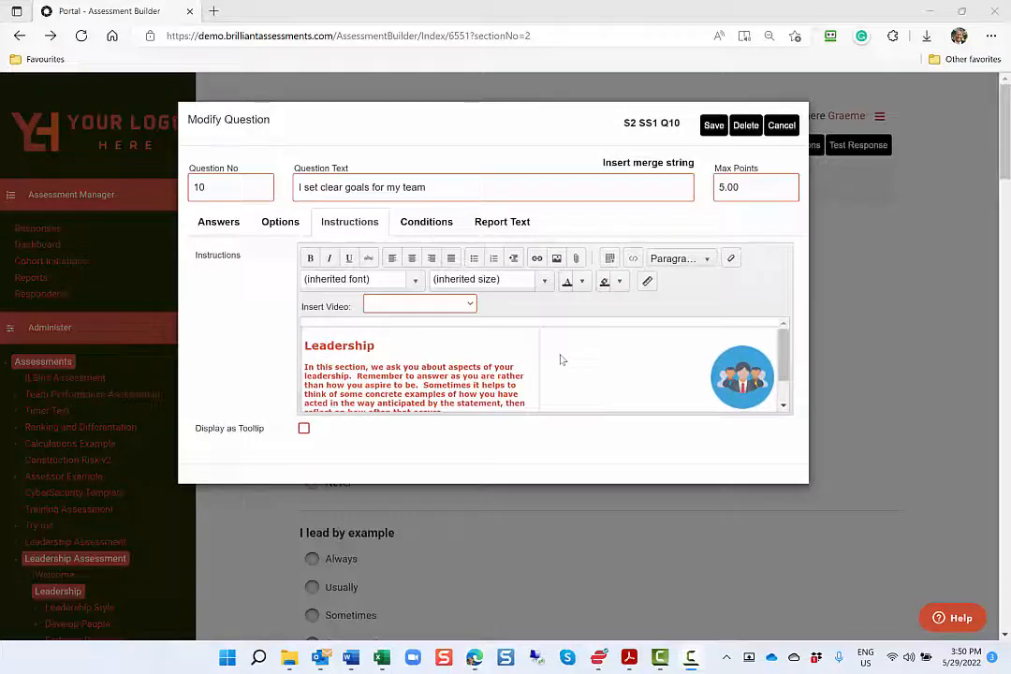
Set the question's condition to answer S1 SS1 Q35 A1 - Yes - I have a team, and add further alternative condition rows
{"action": "left_click", "coordinate": [444, 227]}
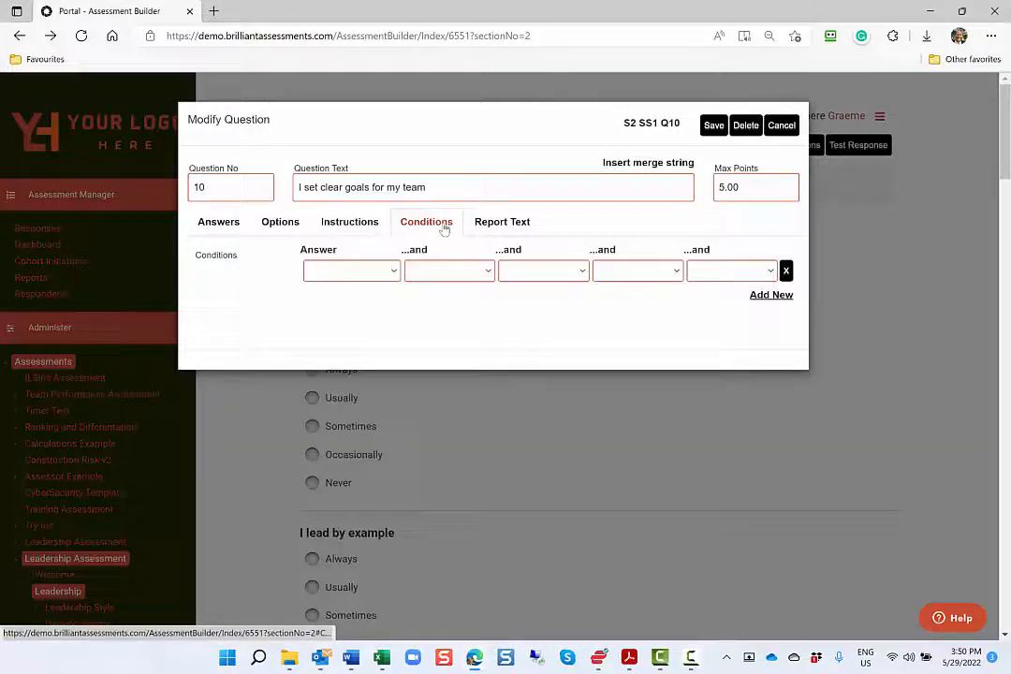
{"action": "left_click", "coordinate": [388, 273]}
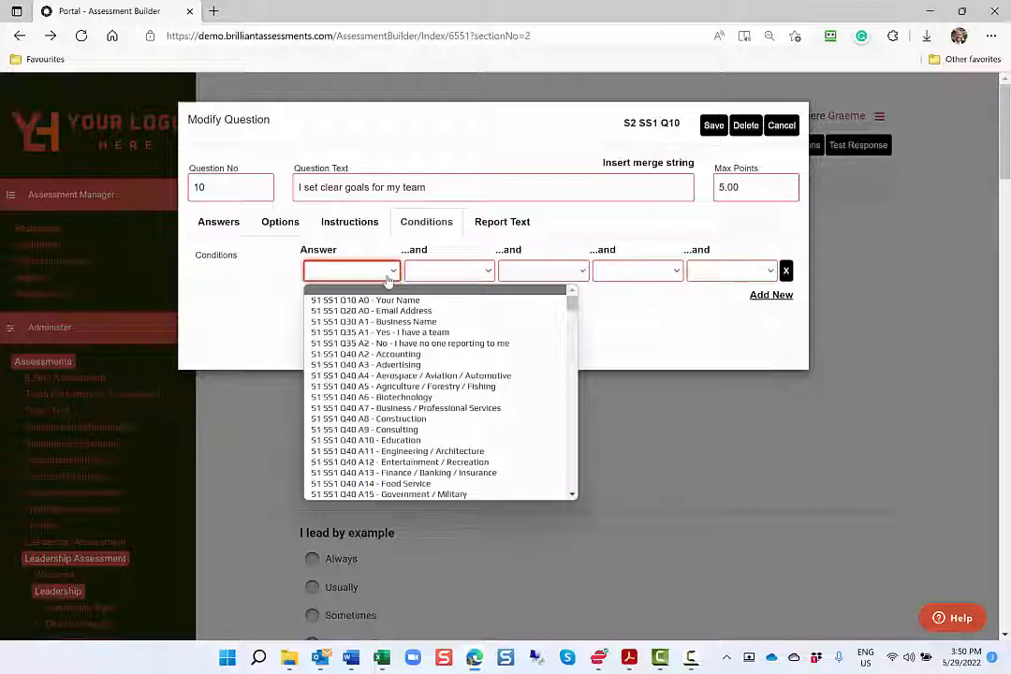
{"action": "left_click", "coordinate": [402, 333]}
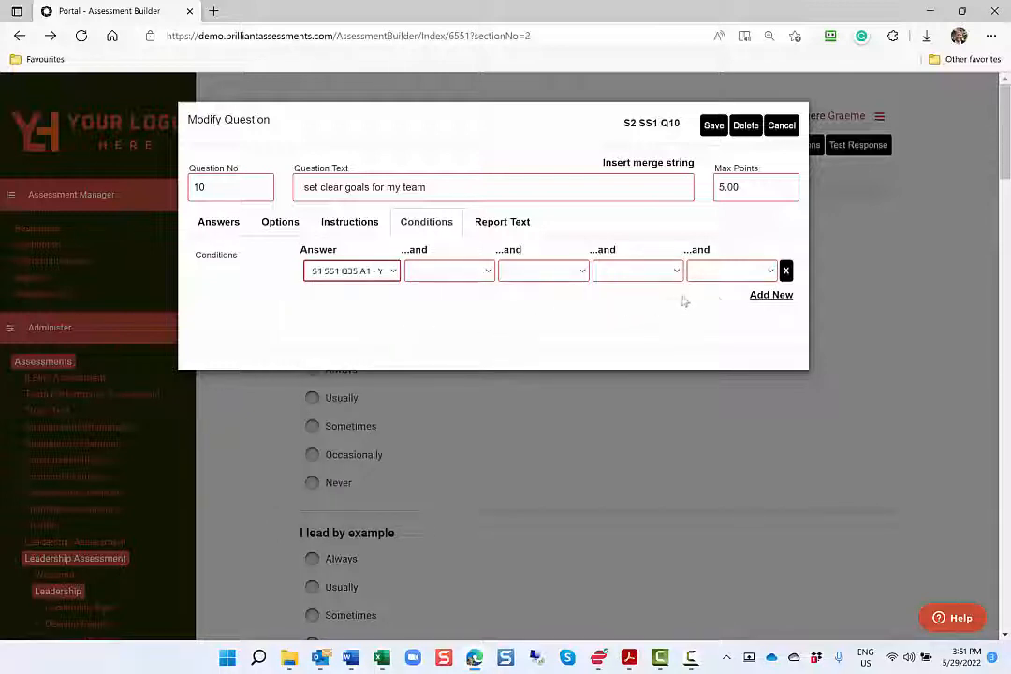
{"action": "left_click", "coordinate": [768, 295]}
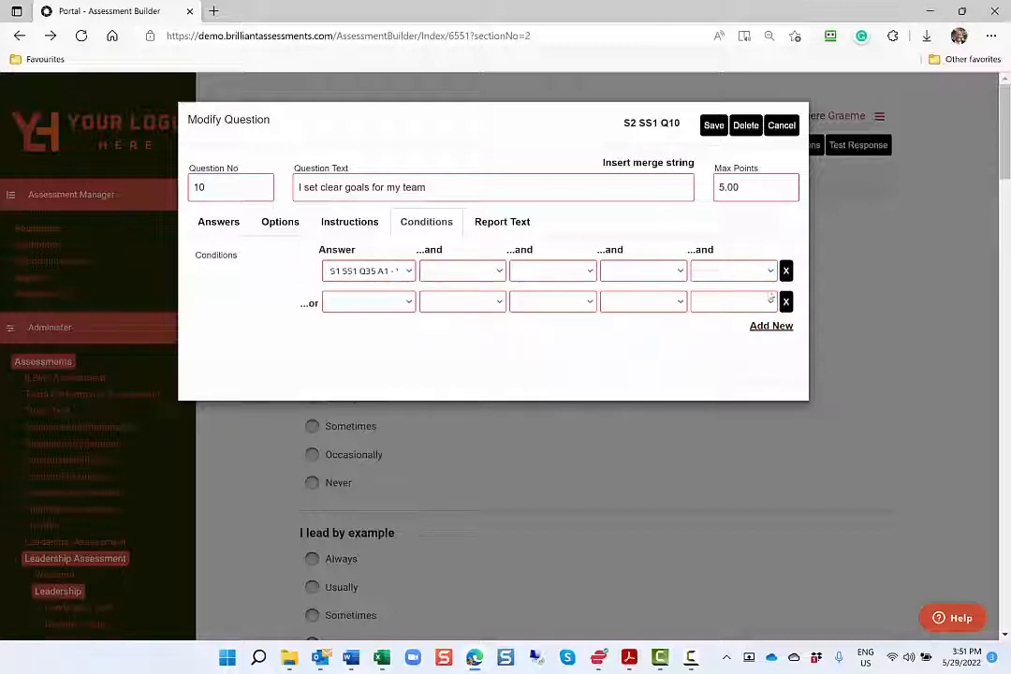
{"action": "left_click", "coordinate": [770, 326]}
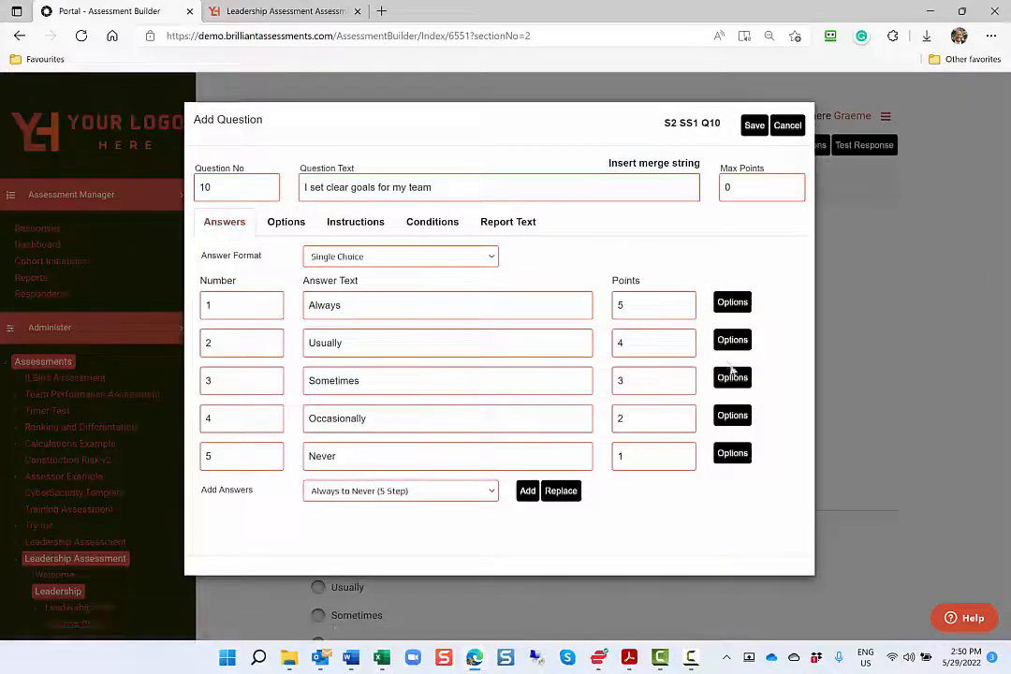
Paste the feedback about only sometimes setting clear goals as the Sometimes answer's report text and save it
{"action": "left_click", "coordinate": [736, 379]}
{"action": "left_click", "coordinate": [373, 461]}
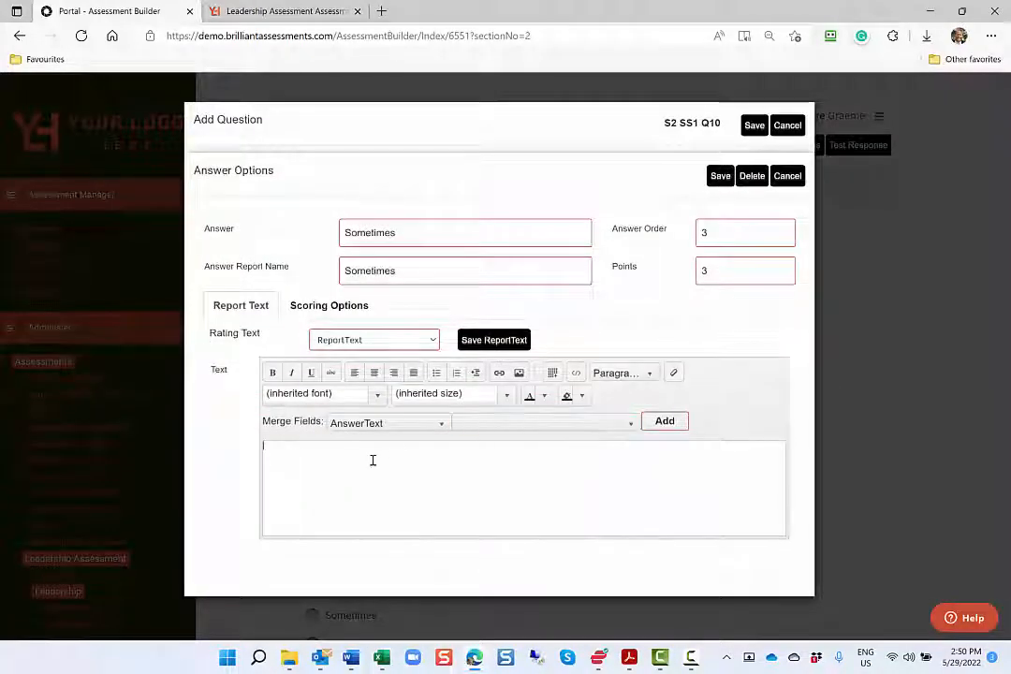
{"action": "type", "text": "You only sometimes set clear goals. In one study, 63 percent of employees reported that they wasted time at work because they weren't aware of what work was a priority, and what wasn't. As a leader, it's your job to work with the members of your team to set clear goals. And once you do that, make sure everyone knows exactly what those goals are, what their relative priority is, and what the team's role is in reaching them."}
{"action": "left_click", "coordinate": [730, 187]}
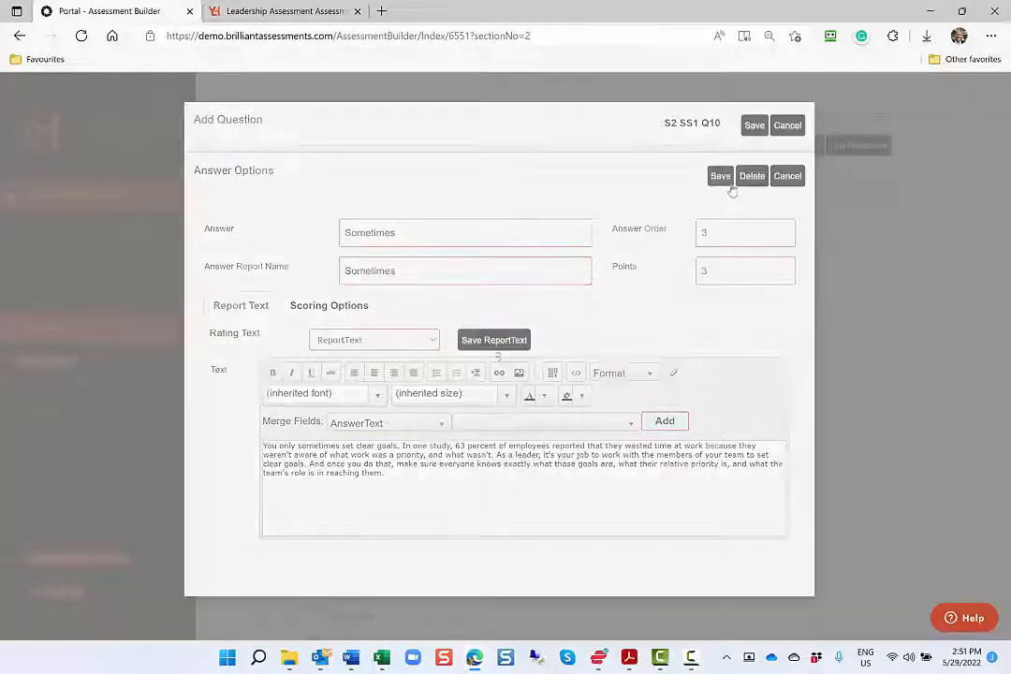
Paste the feedback about only occasionally setting clear goals as the Occasionally answer's report text and save it
{"action": "left_click", "coordinate": [731, 416]}
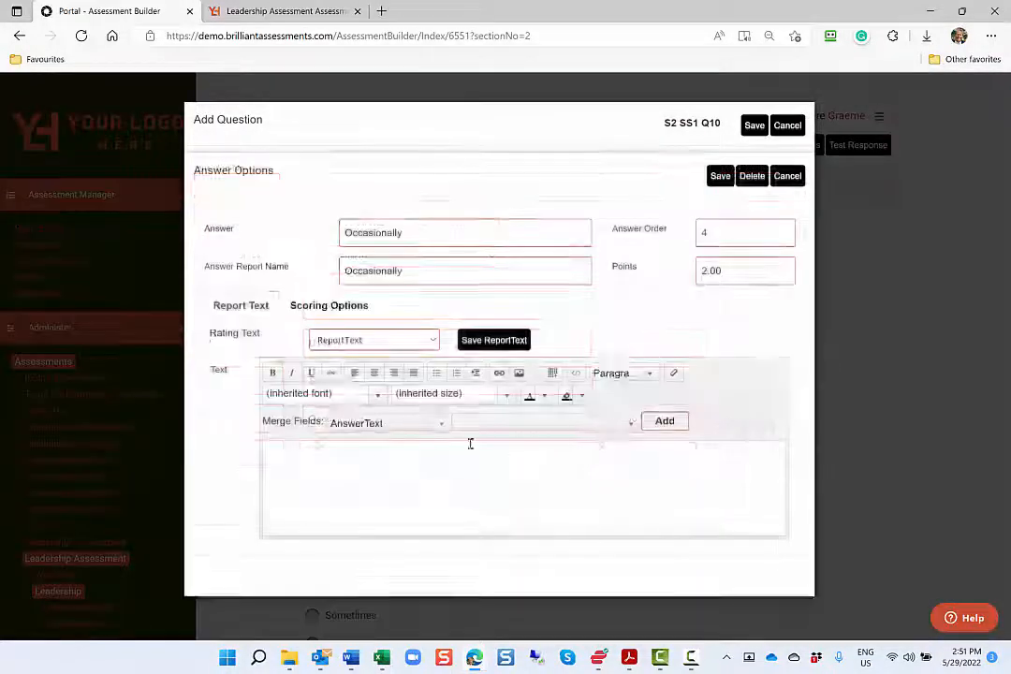
{"action": "left_click", "coordinate": [469, 442]}
{"action": "type", "text": "You only occasionally set clear goals. In one study, 63 percent of employees reported that they wasted time at work because they weren't aware of what work was a priority, and what wasn't. As a leader, it's your job to work with the members of your team to set clear goals. And once you do that, make sure everyone knows exactly what those goals are, what their relative priority is, and what the team's role is in reaching them."}
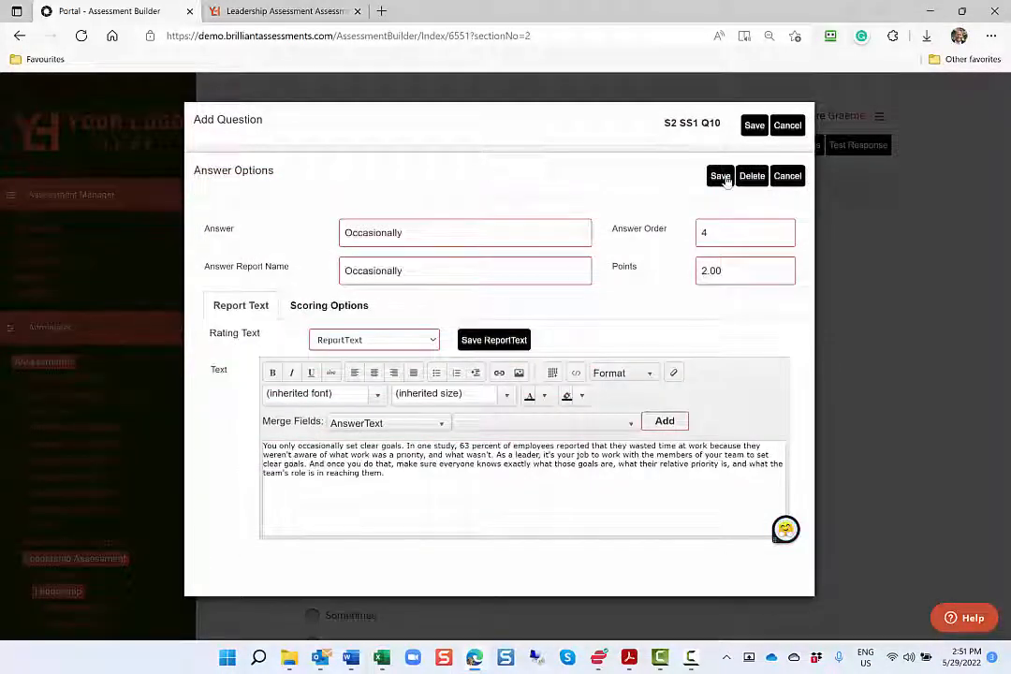
{"action": "left_click", "coordinate": [719, 176]}
Paste the feedback about never setting clear goals as the Never answer's report text, and save the answer and the question
{"action": "left_click", "coordinate": [732, 453]}
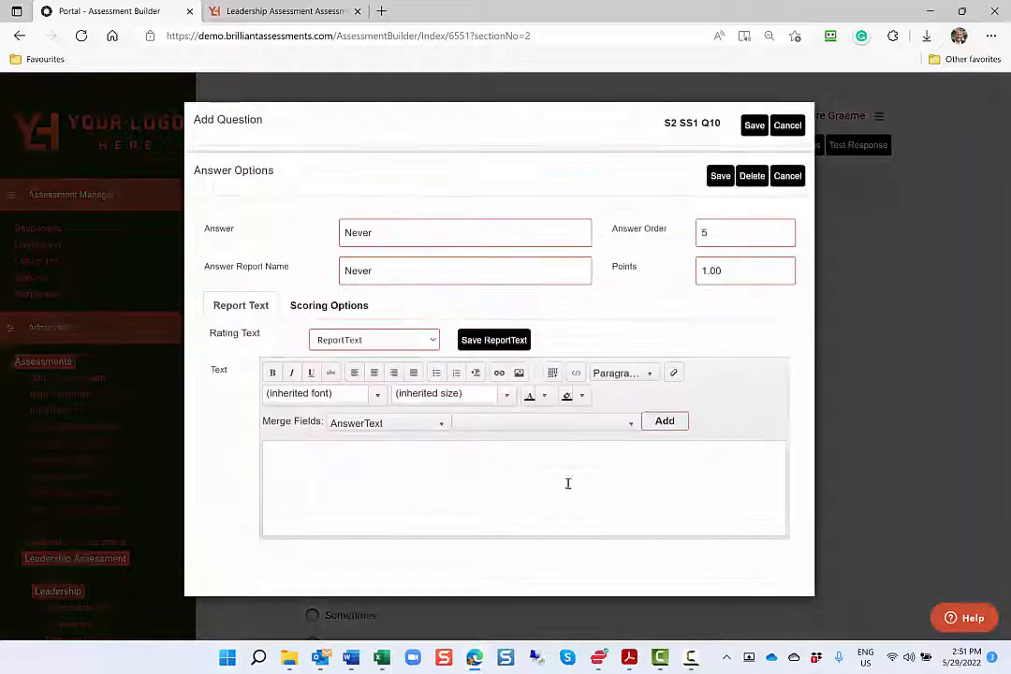
{"action": "left_click", "coordinate": [567, 483]}
{"action": "type", "text": "You never set clear goals. In one study, 63 percent of employees reported that they wasted time at work because they weren't aware of what work was a priority, and what wasn't. As a leader, it's your job to work with the members of your team to set clear goals. And once you do that, make sure everyone knows exactly what those goals are, what their relative priority is, and what the team's role is in reaching them."}
{"action": "left_click", "coordinate": [720, 176]}
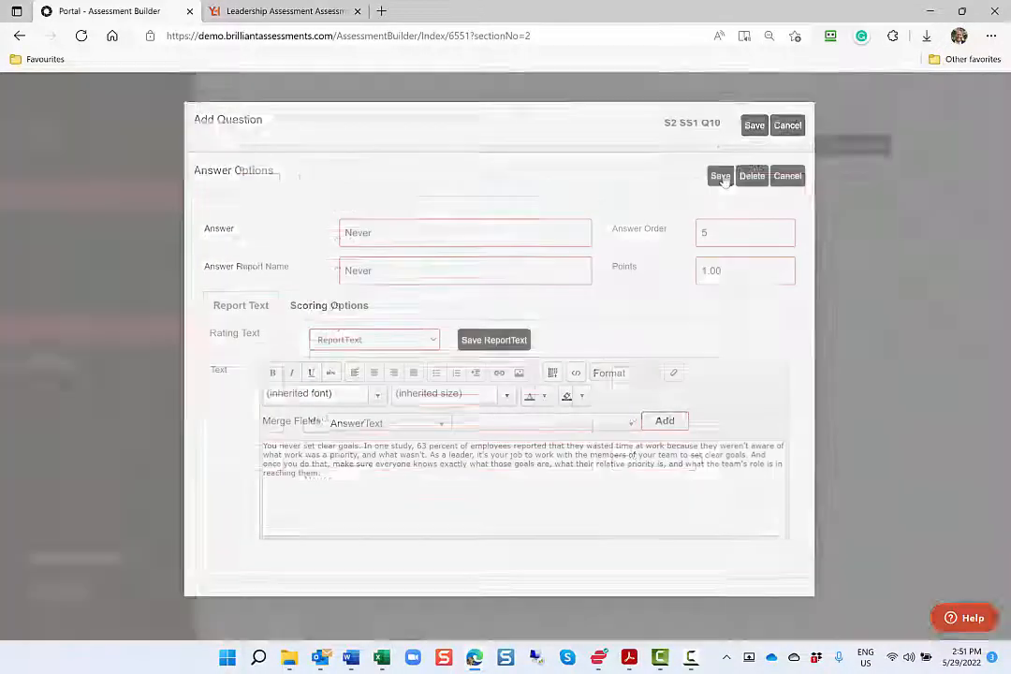
{"action": "left_click", "coordinate": [754, 124]}
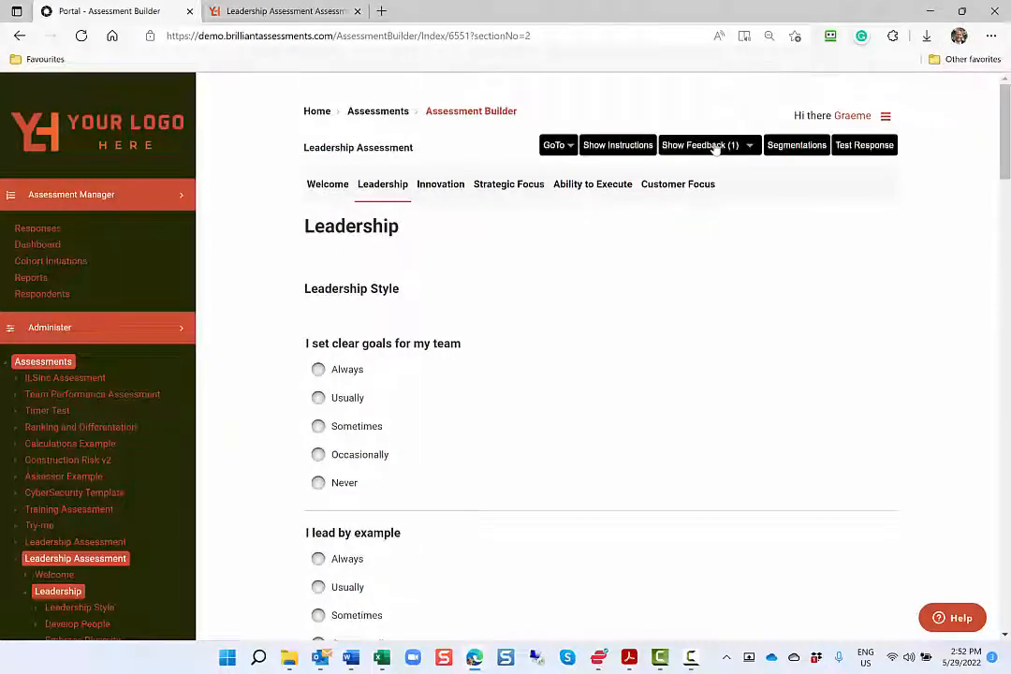
Show the assessment's feedback and review the report texts under the Leadership Style questions' answers
{"action": "left_click", "coordinate": [716, 150]}
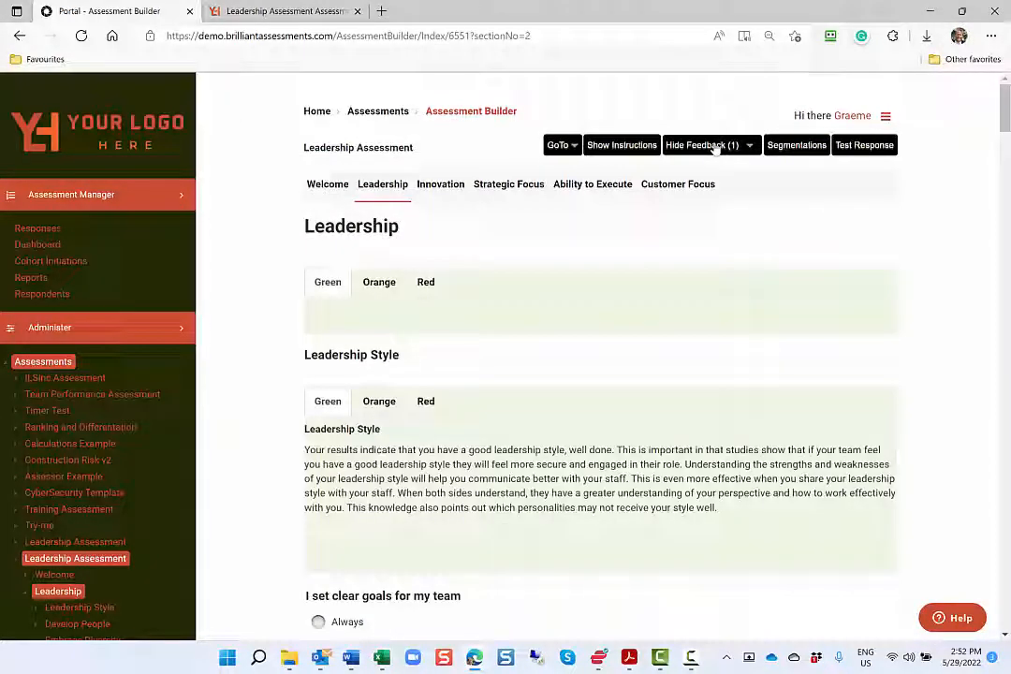
{"action": "scroll", "coordinate": [683, 345], "scroll_direction": "down", "scroll_amount": 5}
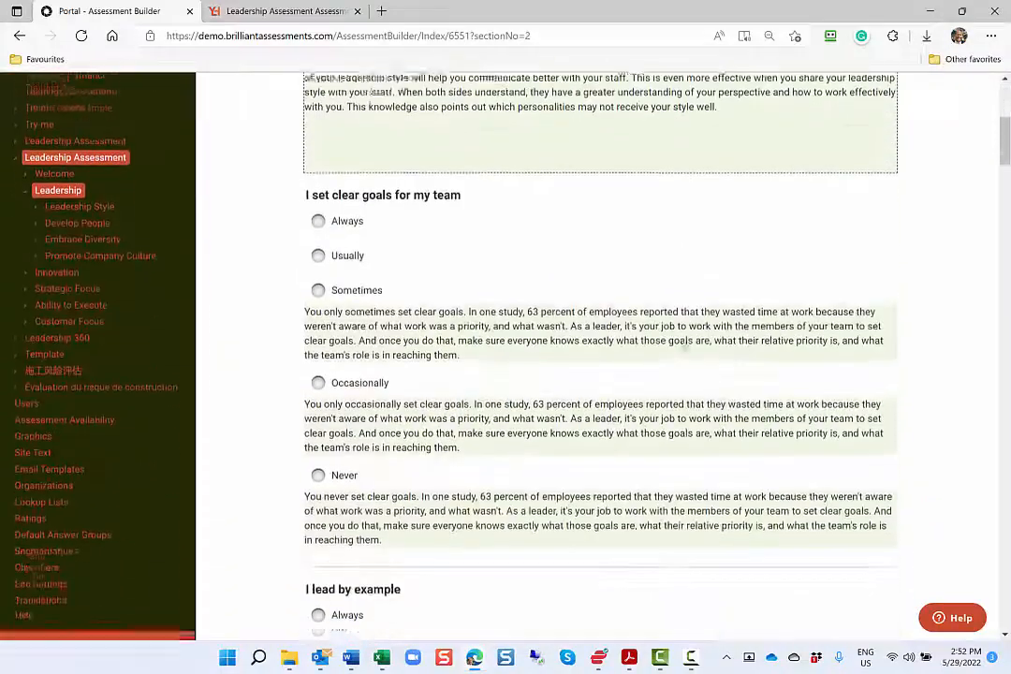
{"action": "scroll", "coordinate": [683, 346], "scroll_direction": "down", "scroll_amount": 5}
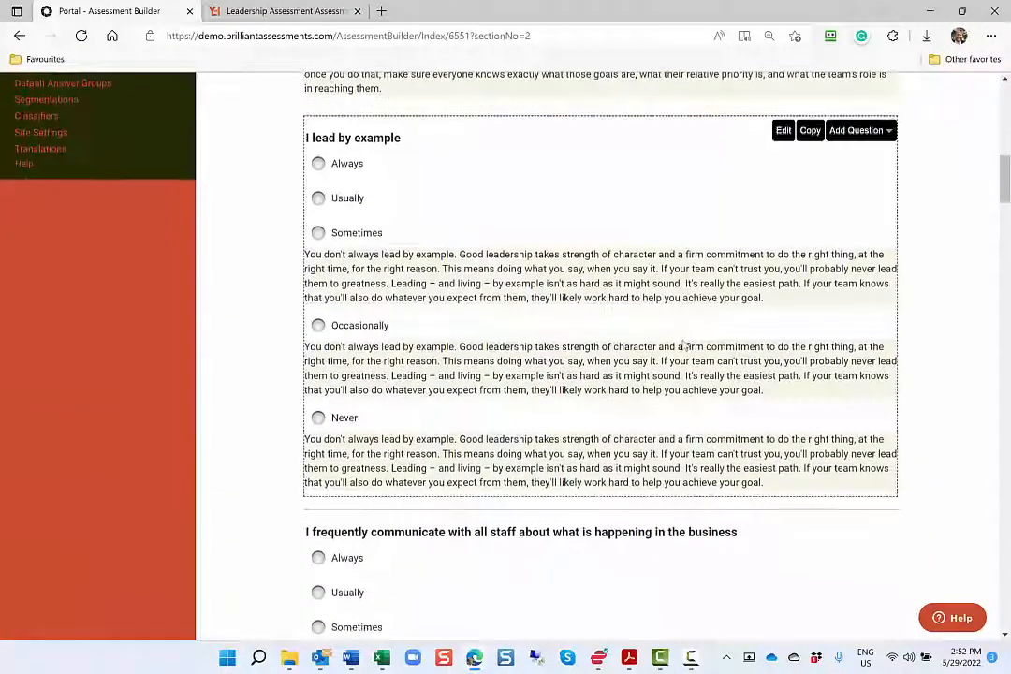
{"action": "scroll", "coordinate": [683, 346], "scroll_direction": "down", "scroll_amount": 5}
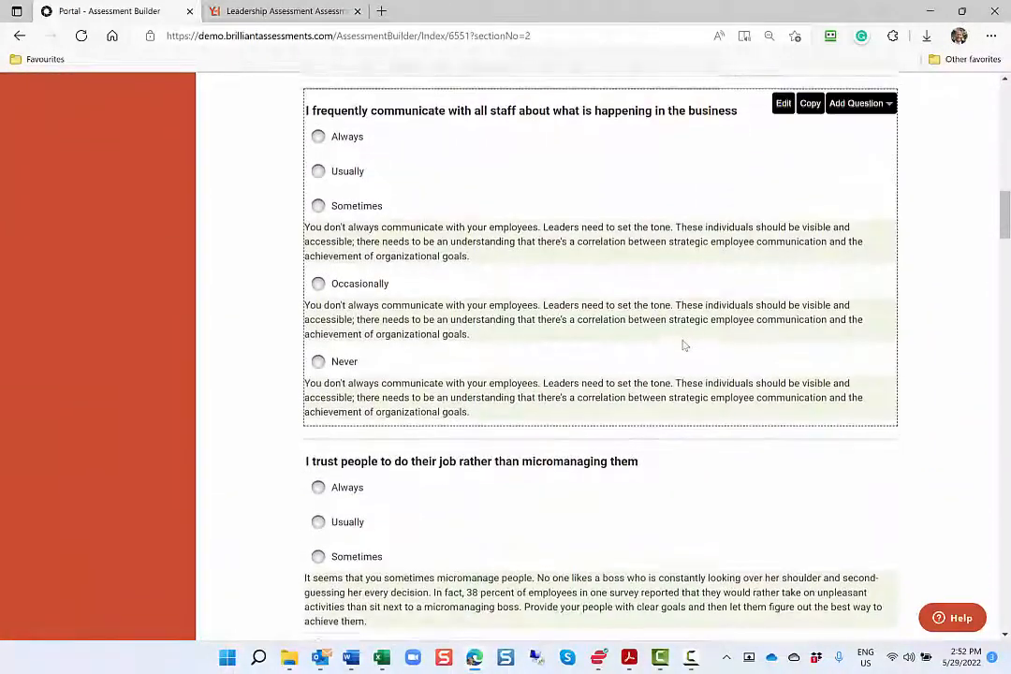
{"action": "scroll", "coordinate": [683, 344], "scroll_direction": "up", "scroll_amount": 5}
{"action": "scroll", "coordinate": [684, 345], "scroll_direction": "up", "scroll_amount": 8}
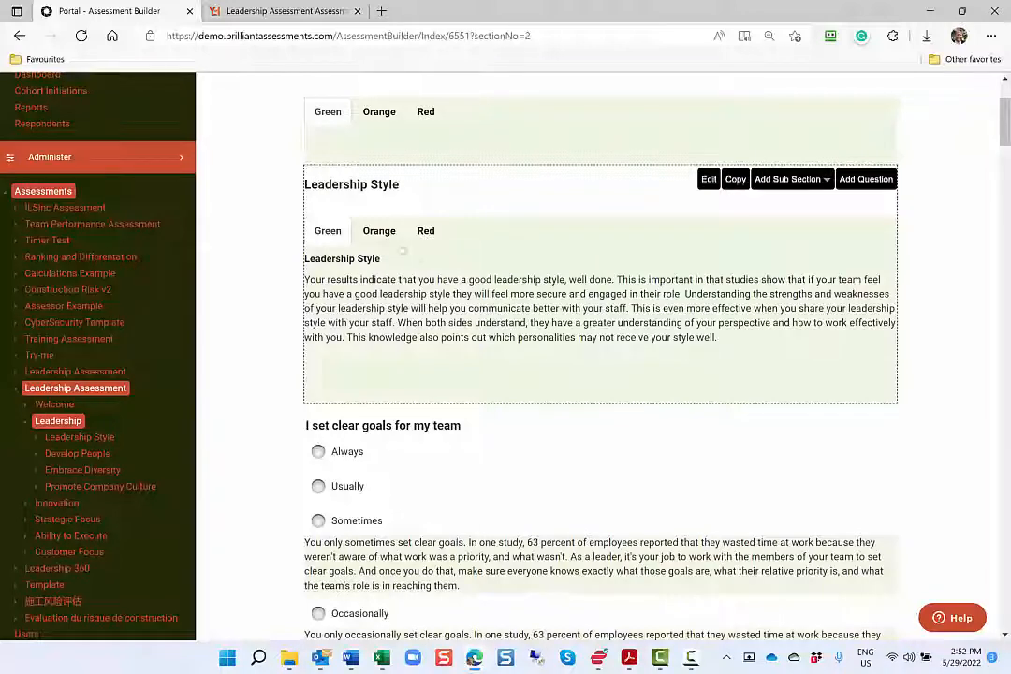
View the Orange and Red feedback for the Leadership Style sub-section and hide the feedback again
{"action": "left_click", "coordinate": [380, 236]}
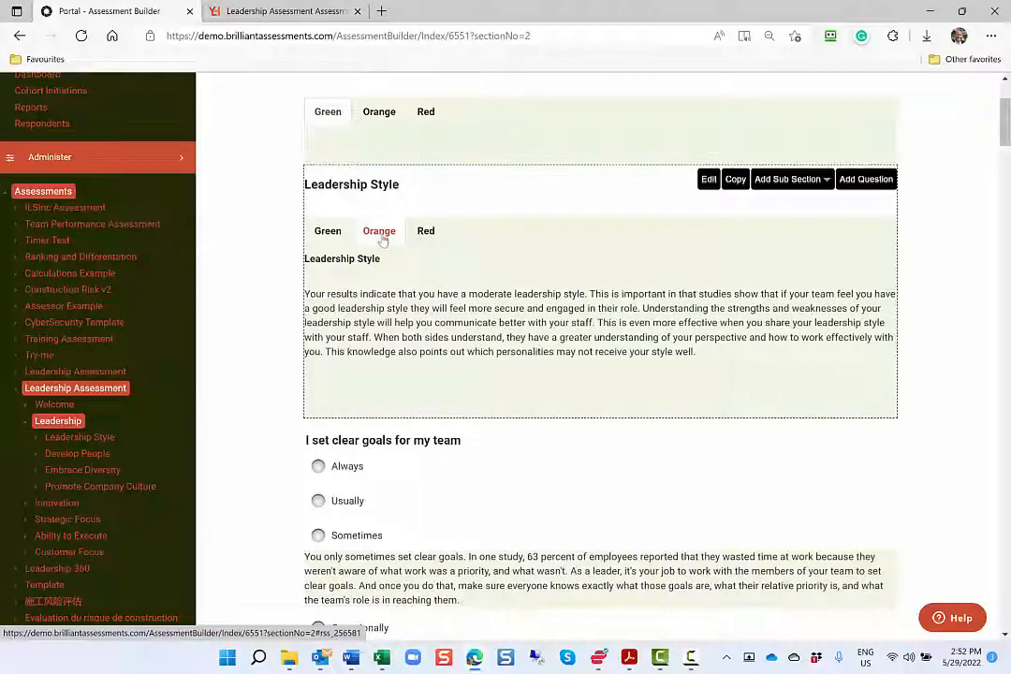
{"action": "left_click", "coordinate": [429, 232]}
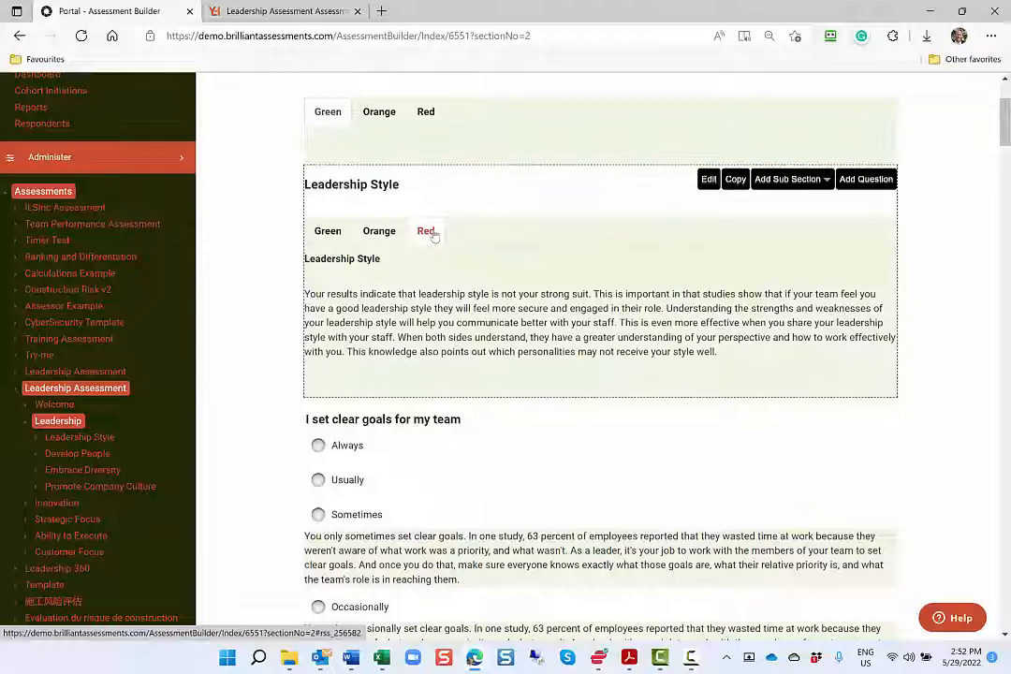
{"action": "scroll", "coordinate": [433, 236], "scroll_direction": "up", "scroll_amount": 3}
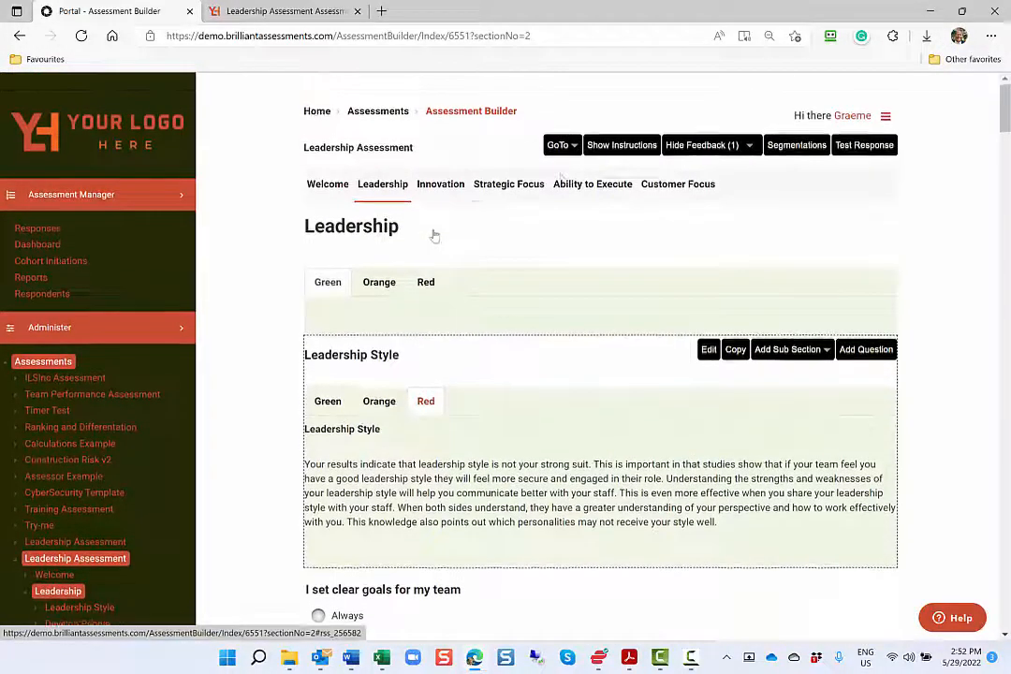
{"action": "left_click", "coordinate": [697, 145]}
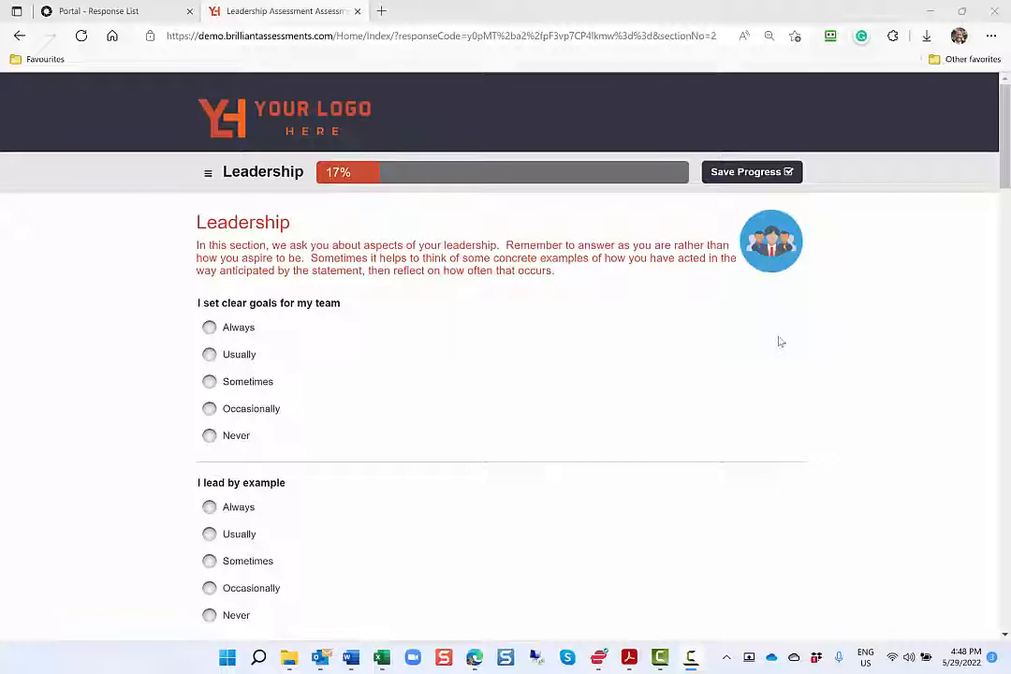
Answer Always for setting clear goals, Usually for leading by example and communicating with staff, and Sometimes for trusting people
{"action": "left_click", "coordinate": [779, 335]}
{"action": "left_click", "coordinate": [694, 541]}
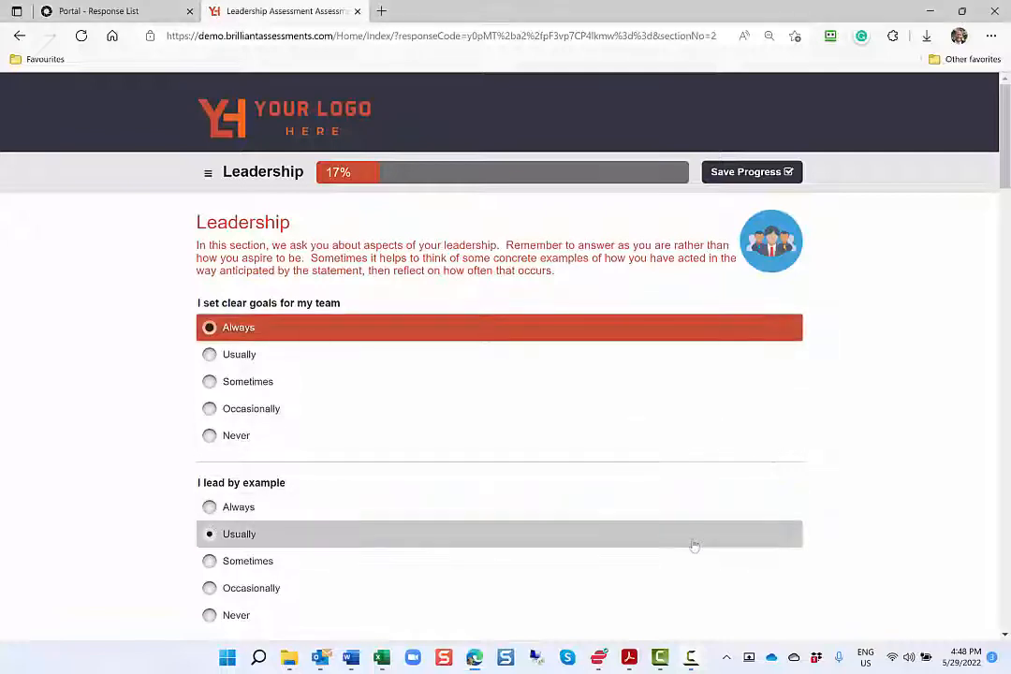
{"action": "scroll", "coordinate": [693, 545], "scroll_direction": "down", "scroll_amount": 3}
{"action": "scroll", "coordinate": [726, 400], "scroll_direction": "down", "scroll_amount": 1}
{"action": "left_click", "coordinate": [726, 373]}
{"action": "scroll", "coordinate": [698, 521], "scroll_direction": "down", "scroll_amount": 2}
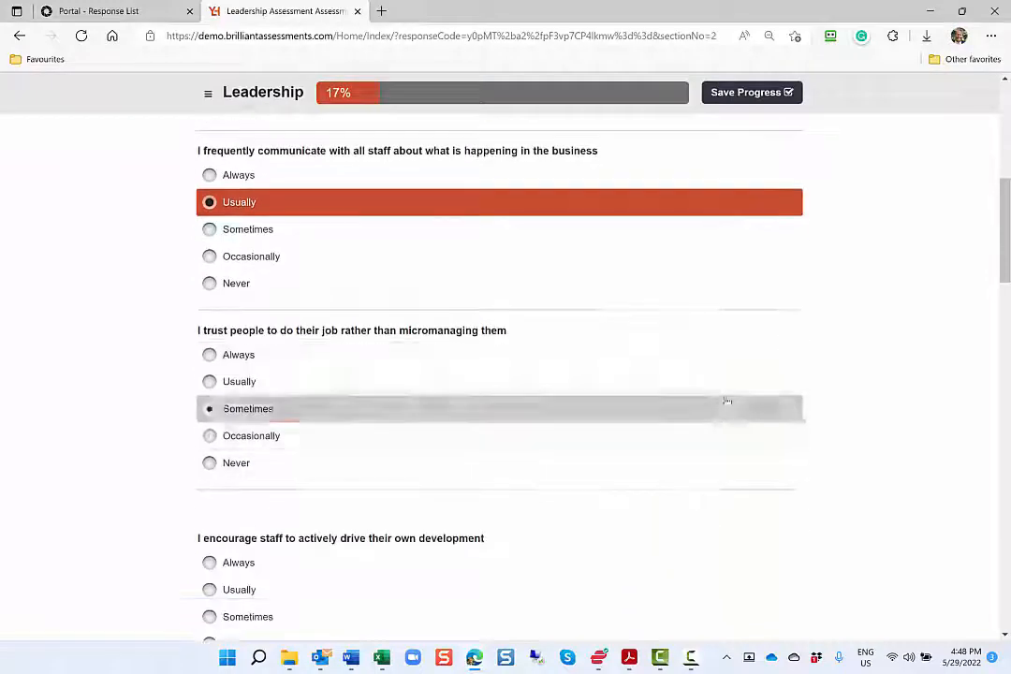
{"action": "left_click", "coordinate": [727, 407]}
Answer Usually for encouraging staff development, Always for sharing the career journey, and Sometimes for the last development question
{"action": "scroll", "coordinate": [723, 407], "scroll_direction": "down", "scroll_amount": 2}
{"action": "left_click", "coordinate": [718, 428]}
{"action": "scroll", "coordinate": [717, 428], "scroll_direction": "down", "scroll_amount": 2}
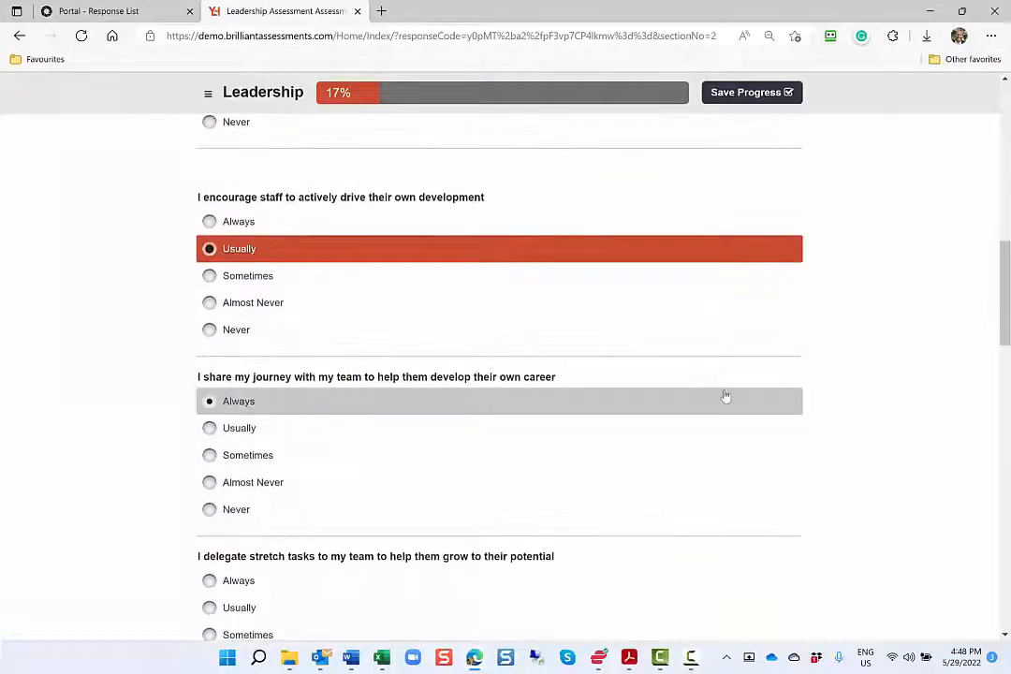
{"action": "left_click", "coordinate": [726, 400]}
{"action": "scroll", "coordinate": [698, 451], "scroll_direction": "down", "scroll_amount": 2}
{"action": "scroll", "coordinate": [711, 421], "scroll_direction": "down", "scroll_amount": 2}
{"action": "left_click", "coordinate": [722, 383]}
Answer Sometimes for building diverse teams, and Usually for working with different cultures and seeking diverse opinions
{"action": "scroll", "coordinate": [722, 397], "scroll_direction": "down", "scroll_amount": 5}
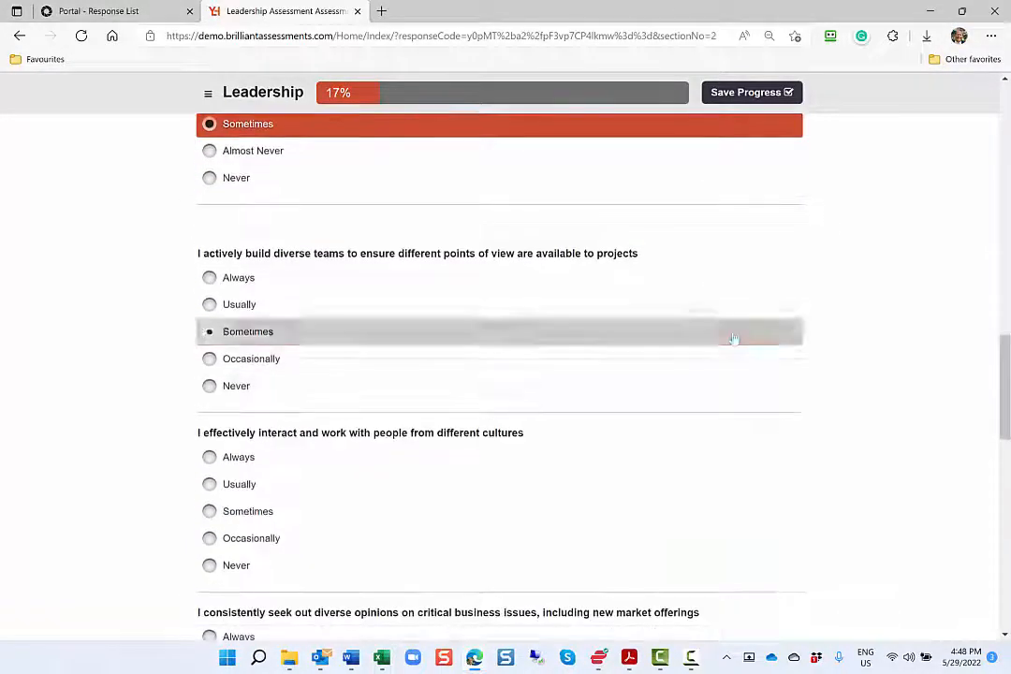
{"action": "left_click", "coordinate": [731, 337]}
{"action": "scroll", "coordinate": [724, 373], "scroll_direction": "down", "scroll_amount": 2}
{"action": "left_click", "coordinate": [725, 234]}
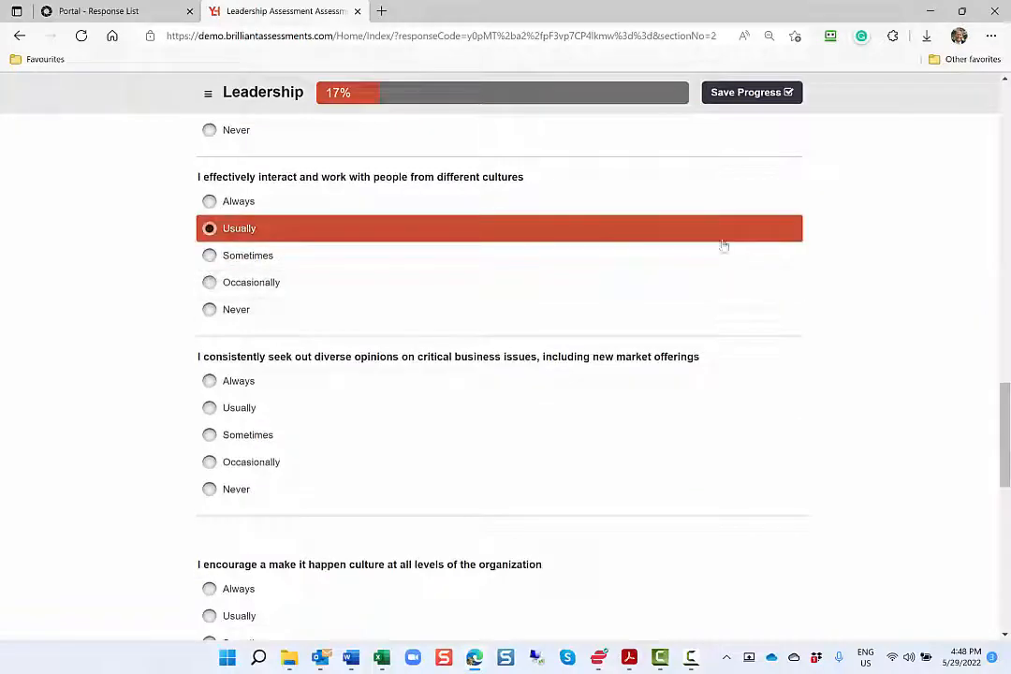
{"action": "left_click", "coordinate": [713, 408]}
Answer Always for the make-it-happen culture and accepting mistakes, Sometimes for work-life boundaries, and Usually for being caring and compassionate
{"action": "scroll", "coordinate": [702, 468], "scroll_direction": "down", "scroll_amount": 2}
{"action": "left_click", "coordinate": [699, 423]}
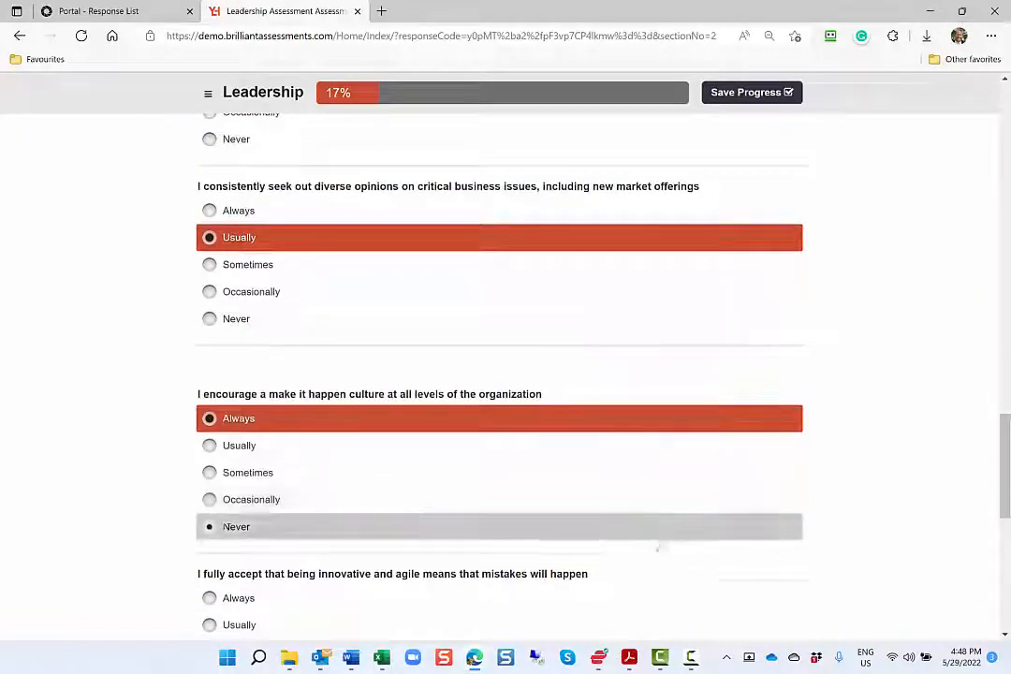
{"action": "left_click", "coordinate": [652, 602]}
{"action": "scroll", "coordinate": [652, 605], "scroll_direction": "down", "scroll_amount": 5}
{"action": "left_click", "coordinate": [645, 405]}
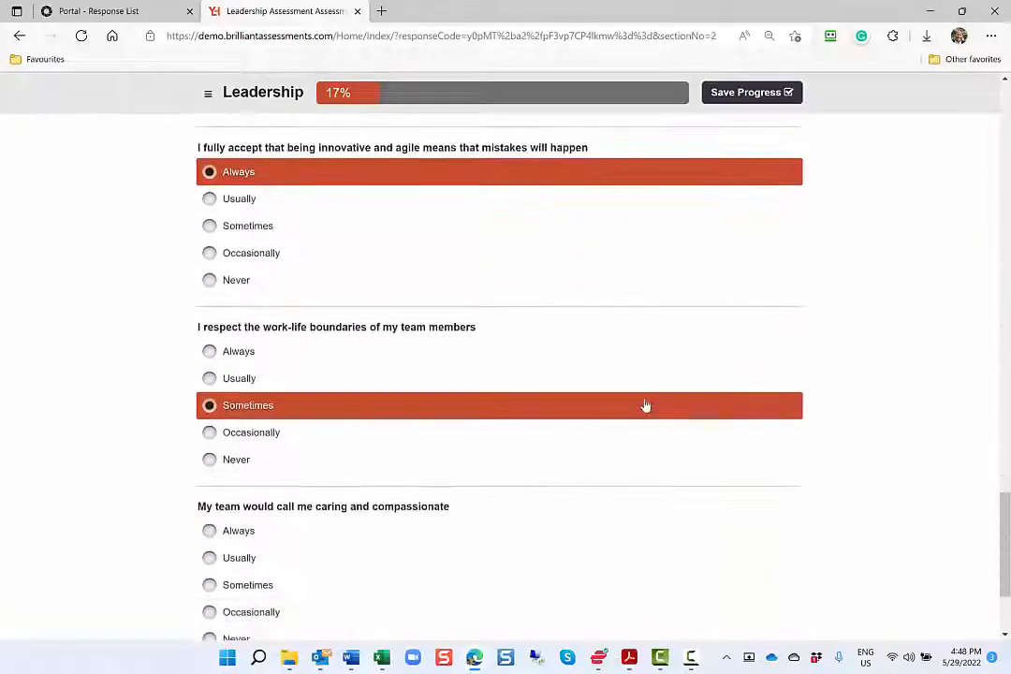
{"action": "scroll", "coordinate": [627, 440], "scroll_direction": "down", "scroll_amount": 1}
{"action": "left_click", "coordinate": [609, 477]}
{"action": "scroll", "coordinate": [620, 550], "scroll_direction": "down", "scroll_amount": 1}
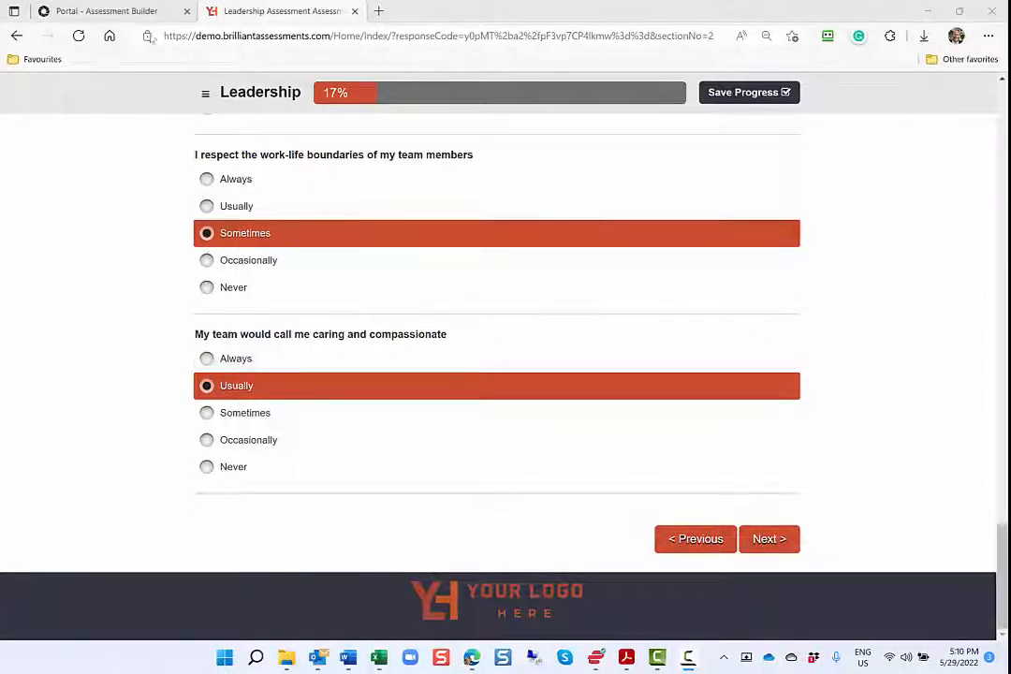
Return to the Assessment Builder, open the Leadership Assessment's settings and look through the general options
{"action": "left_click", "coordinate": [142, 11]}
{"action": "left_click", "coordinate": [548, 143]}
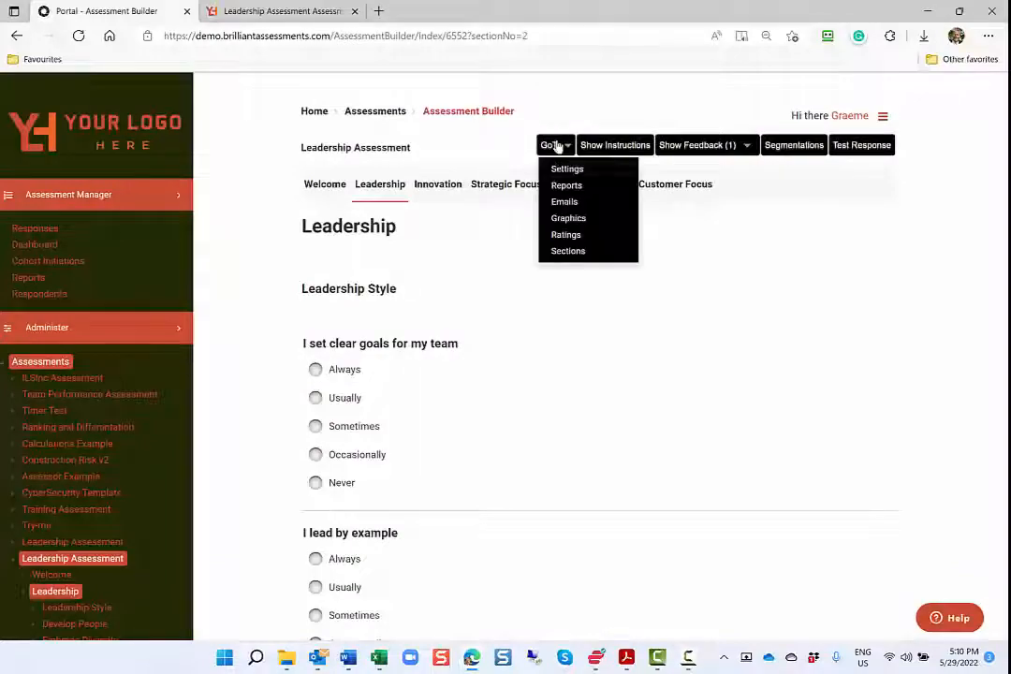
{"action": "left_click", "coordinate": [563, 168]}
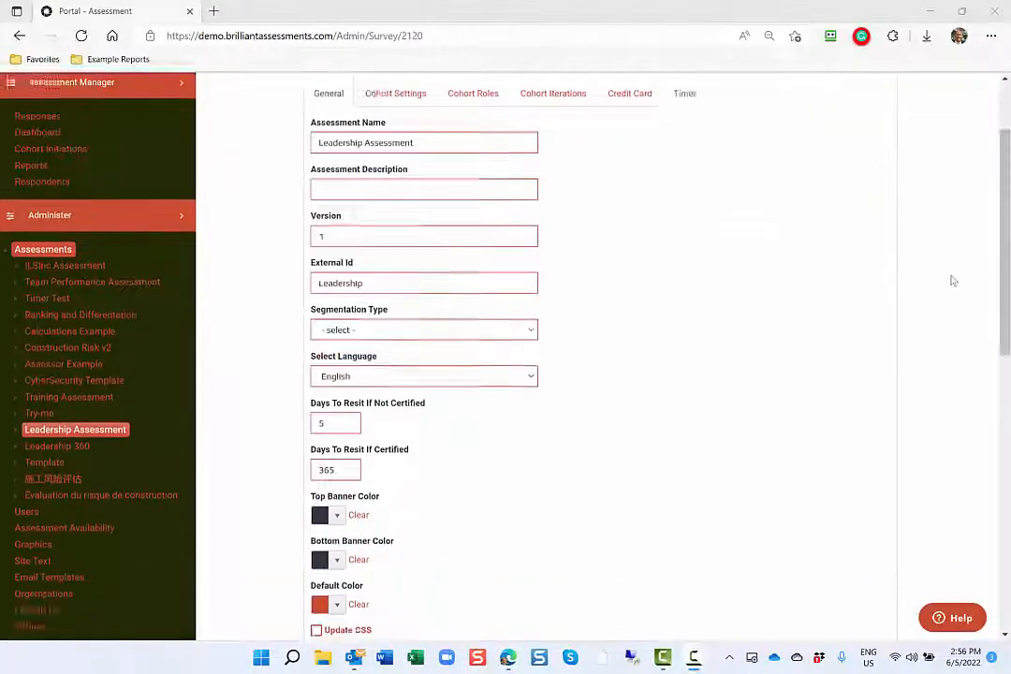
{"action": "scroll", "coordinate": [950, 282], "scroll_direction": "down", "scroll_amount": 7}
{"action": "scroll", "coordinate": [950, 280], "scroll_direction": "up", "scroll_amount": 10}
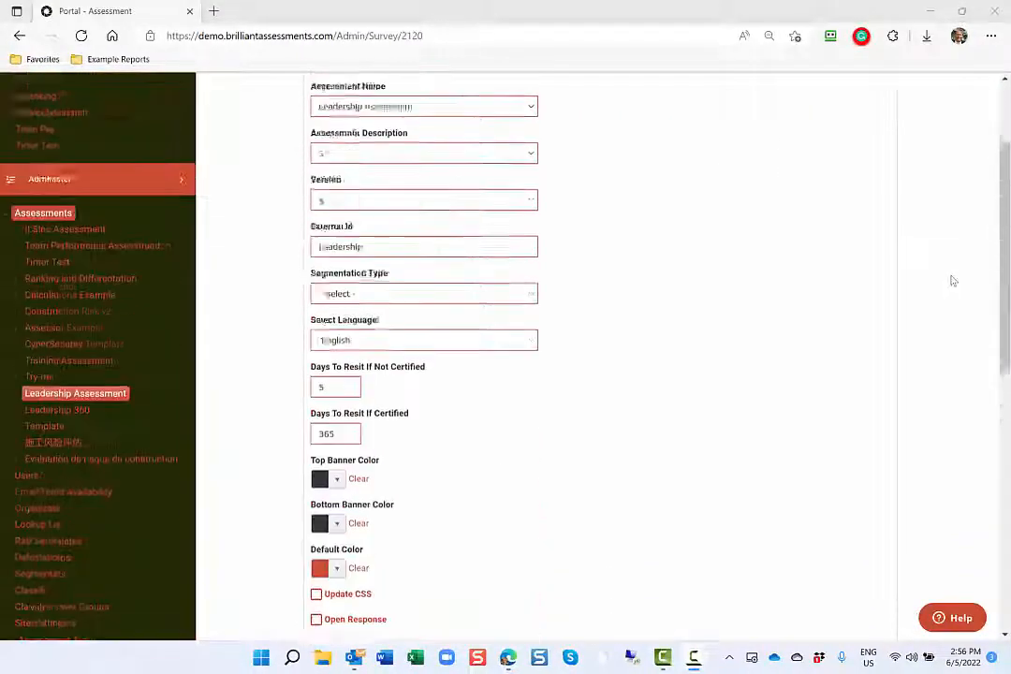
Review the Leadership Assessment's cohort settings, cohort roles and cohort iterations
{"action": "left_click", "coordinate": [395, 205]}
{"action": "left_click", "coordinate": [473, 210]}
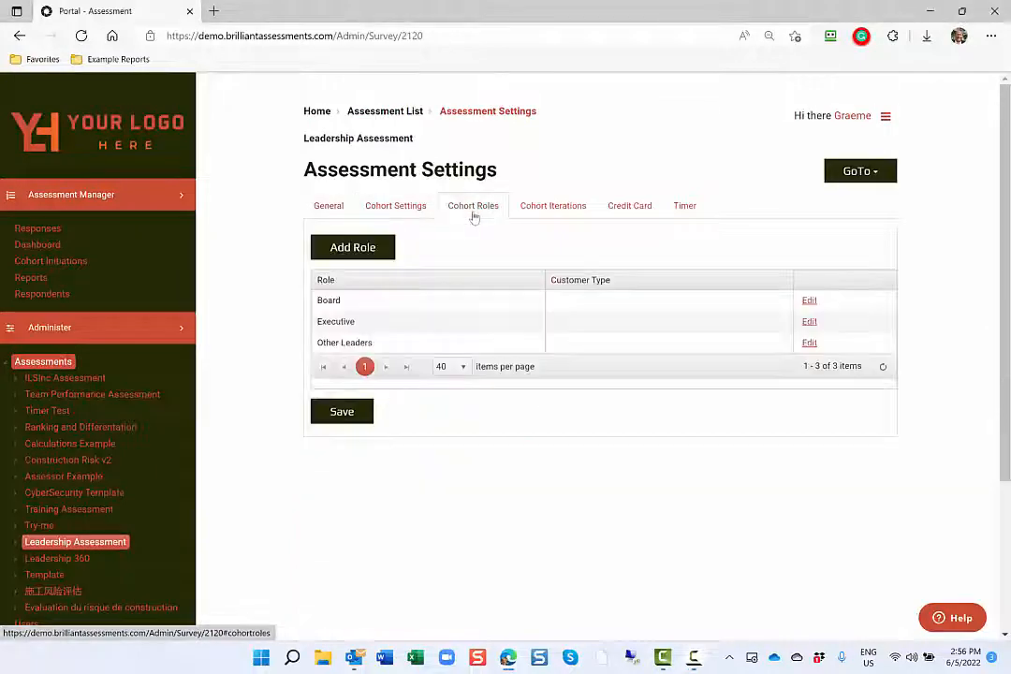
{"action": "left_click", "coordinate": [546, 213]}
Turn on Credit Card Payment Required and Is Timed Assessment for the Leadership Assessment
{"action": "left_click", "coordinate": [625, 214]}
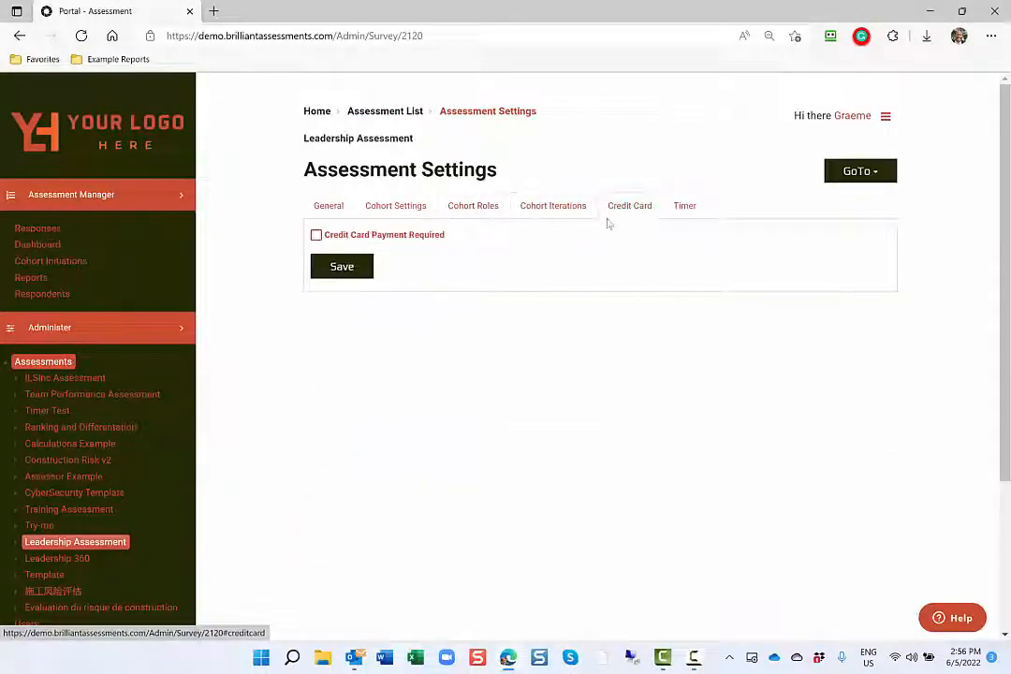
{"action": "left_click", "coordinate": [417, 235]}
{"action": "left_click", "coordinate": [684, 206]}
{"action": "left_click", "coordinate": [408, 241]}
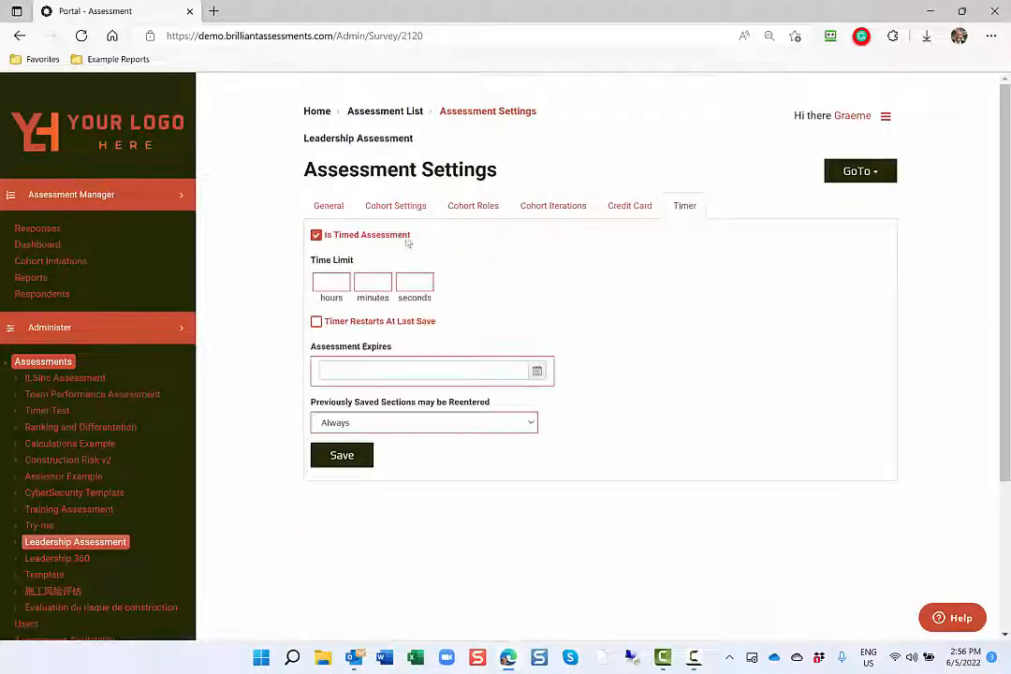
Go to the Leadership Assessment's emails, view the Welcome email and return to the email list
{"action": "left_click", "coordinate": [885, 171]}
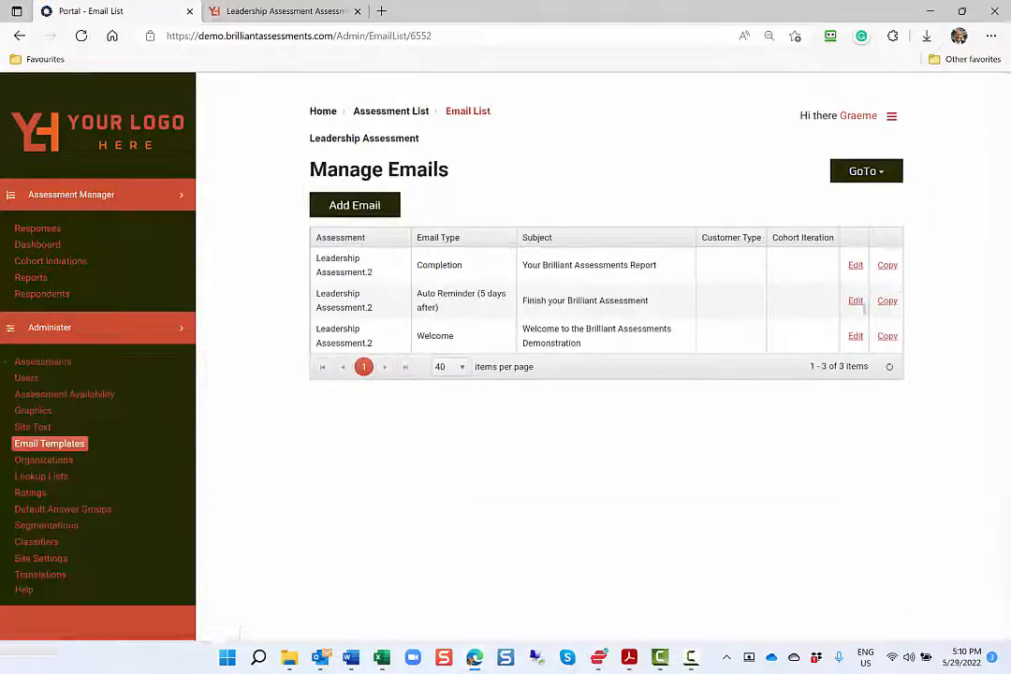
{"action": "left_click", "coordinate": [858, 339]}
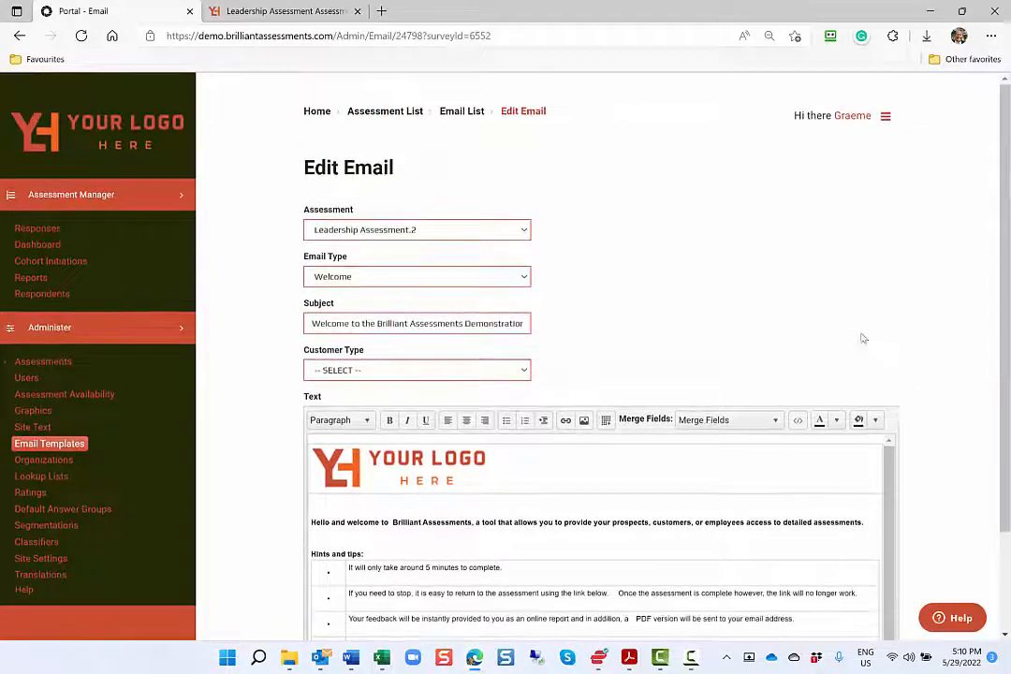
{"action": "left_click", "coordinate": [465, 111]}
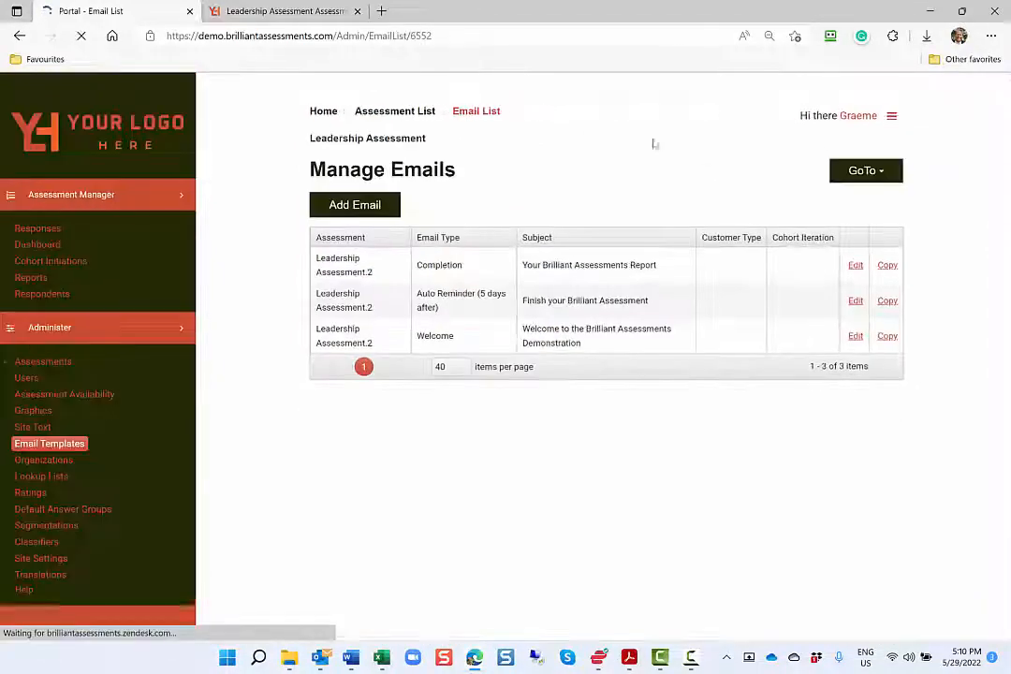
Go to the Leadership Assessment's graphics and look through the list
{"action": "left_click", "coordinate": [858, 174]}
{"action": "left_click", "coordinate": [861, 246]}
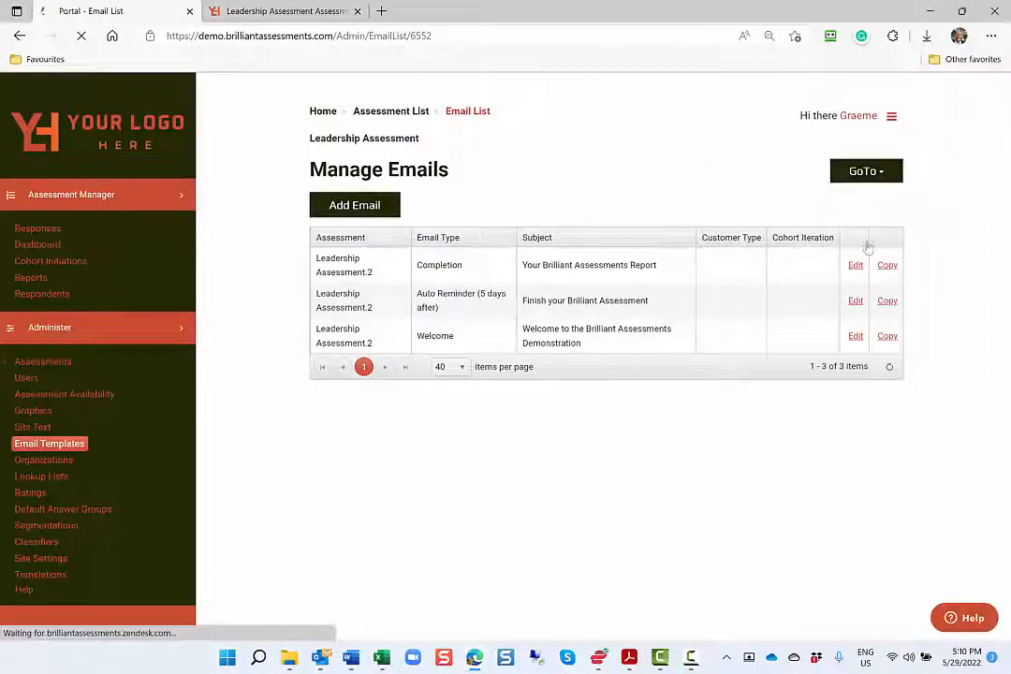
{"action": "scroll", "coordinate": [867, 247], "scroll_direction": "down", "scroll_amount": 1}
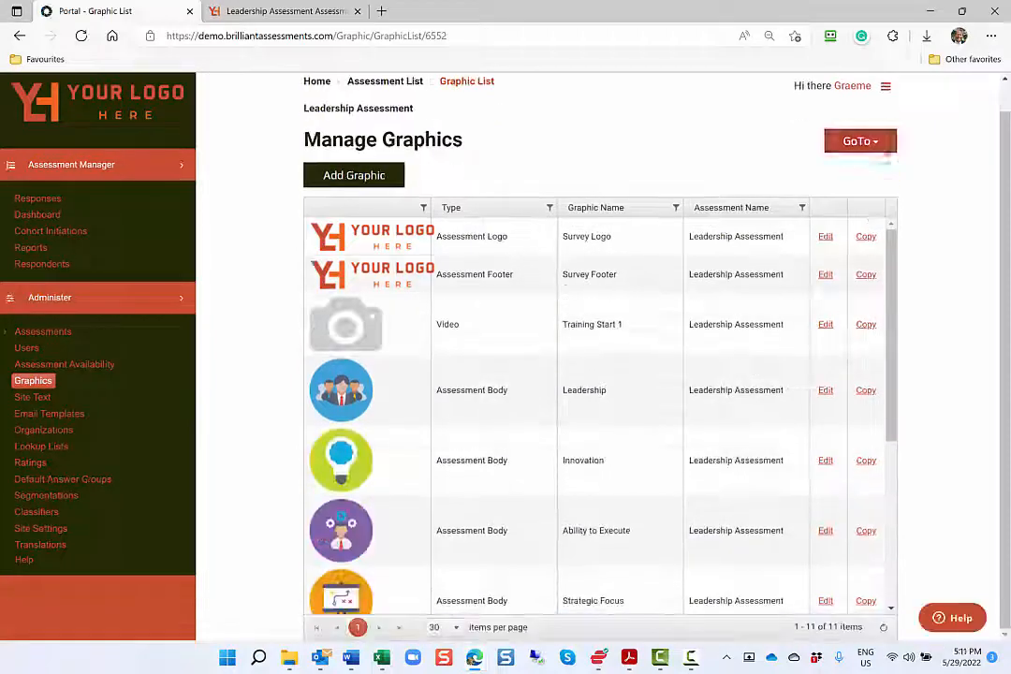
Go to the Leadership Assessment's ratings, view the details of the Red rating and return to the rating list
{"action": "left_click", "coordinate": [859, 141]}
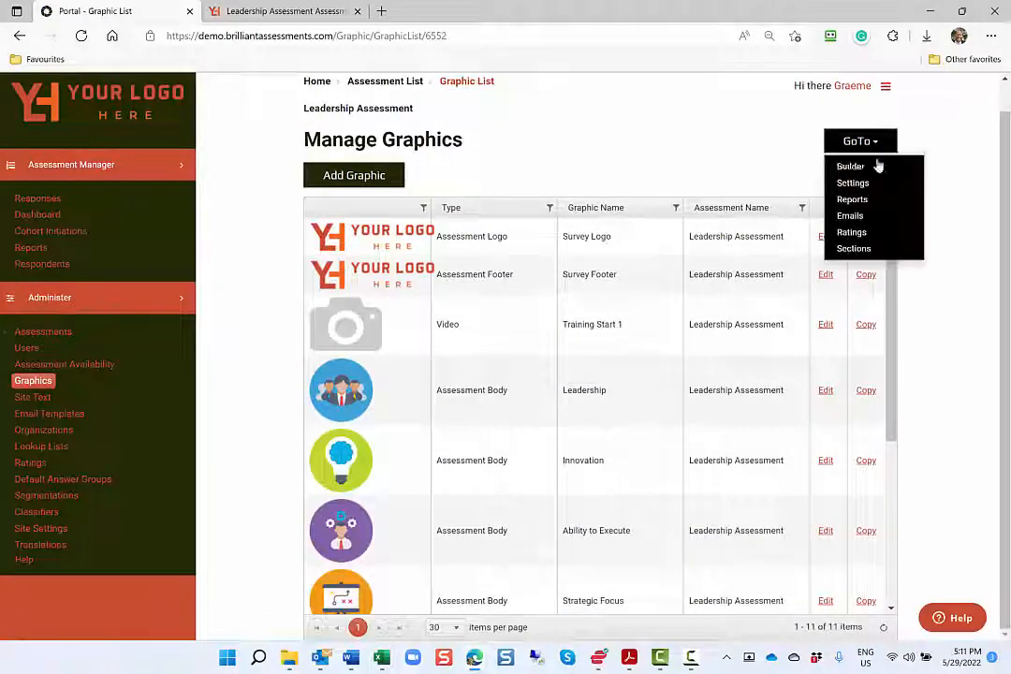
{"action": "left_click", "coordinate": [873, 232]}
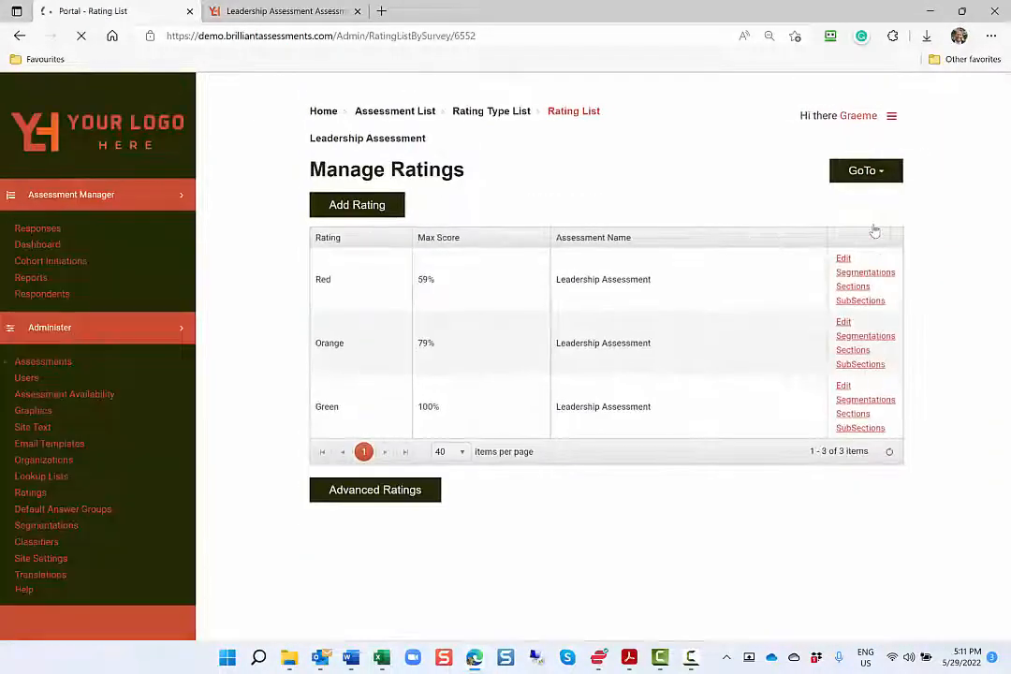
{"action": "left_click", "coordinate": [842, 261]}
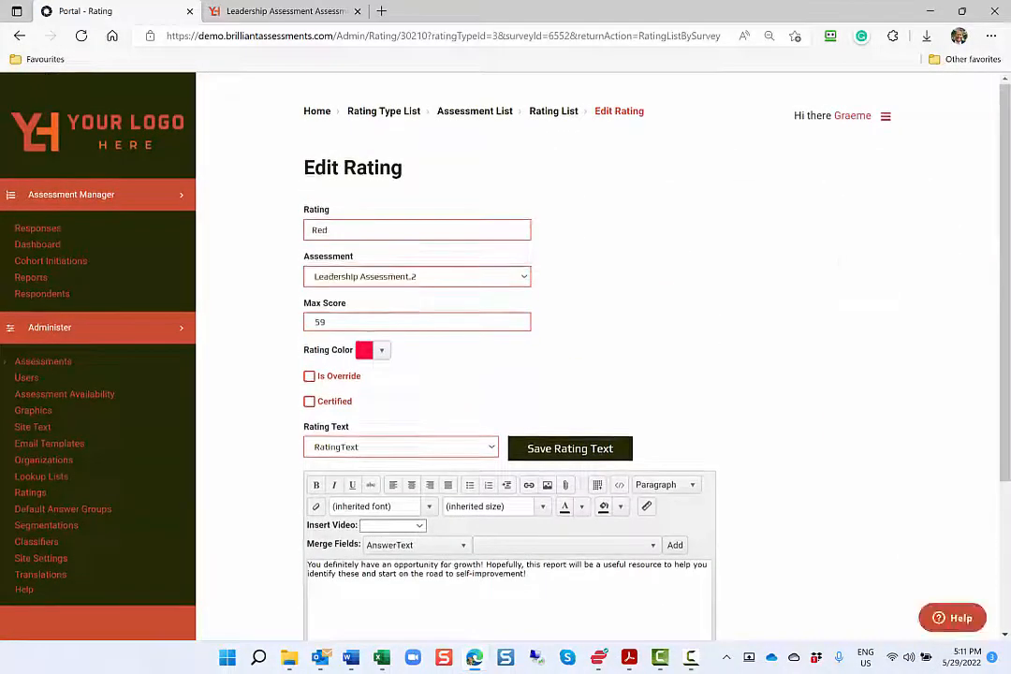
{"action": "left_click", "coordinate": [553, 111]}
Go to the Leadership Assessment's reports, open the Completion report for editing and review its options
{"action": "left_click", "coordinate": [864, 170]}
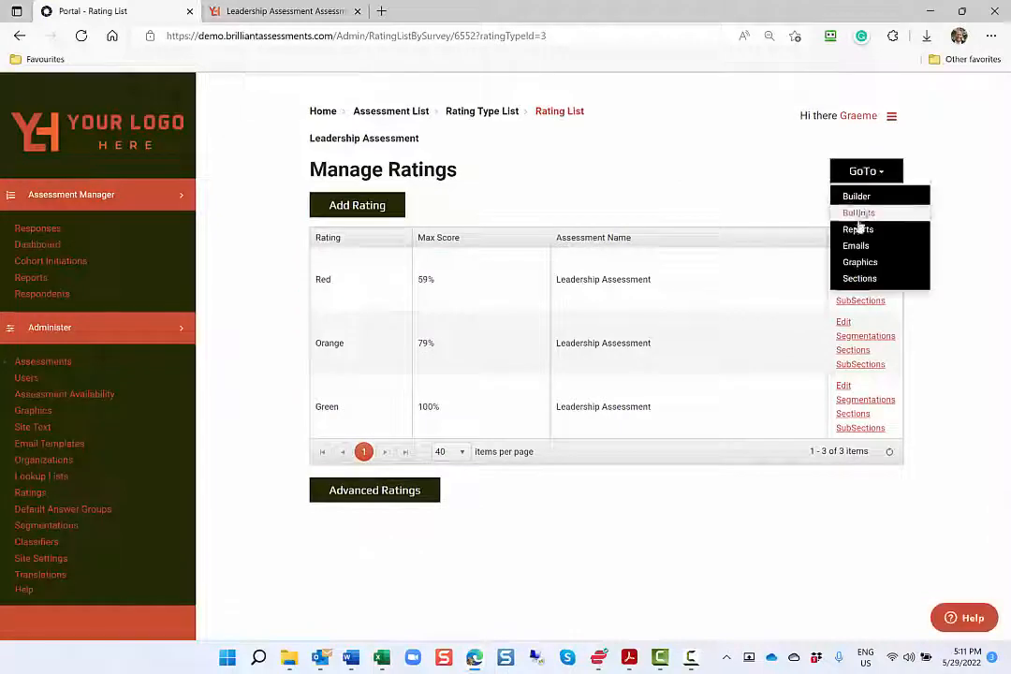
{"action": "left_click", "coordinate": [858, 228]}
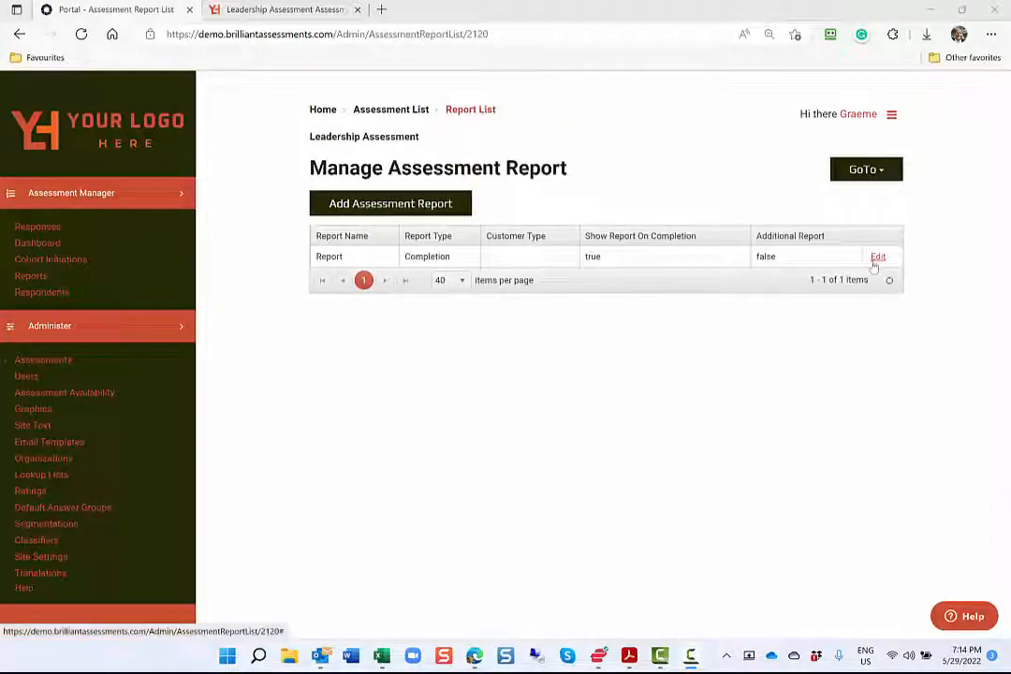
{"action": "left_click", "coordinate": [876, 258]}
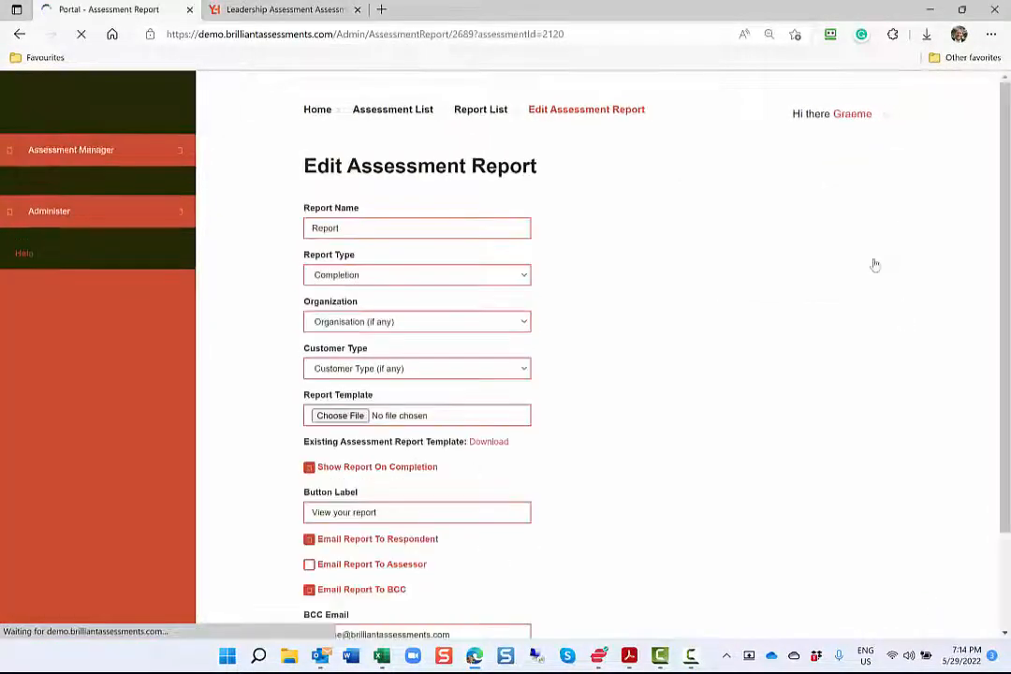
{"action": "scroll", "coordinate": [721, 321], "scroll_direction": "down", "scroll_amount": 2}
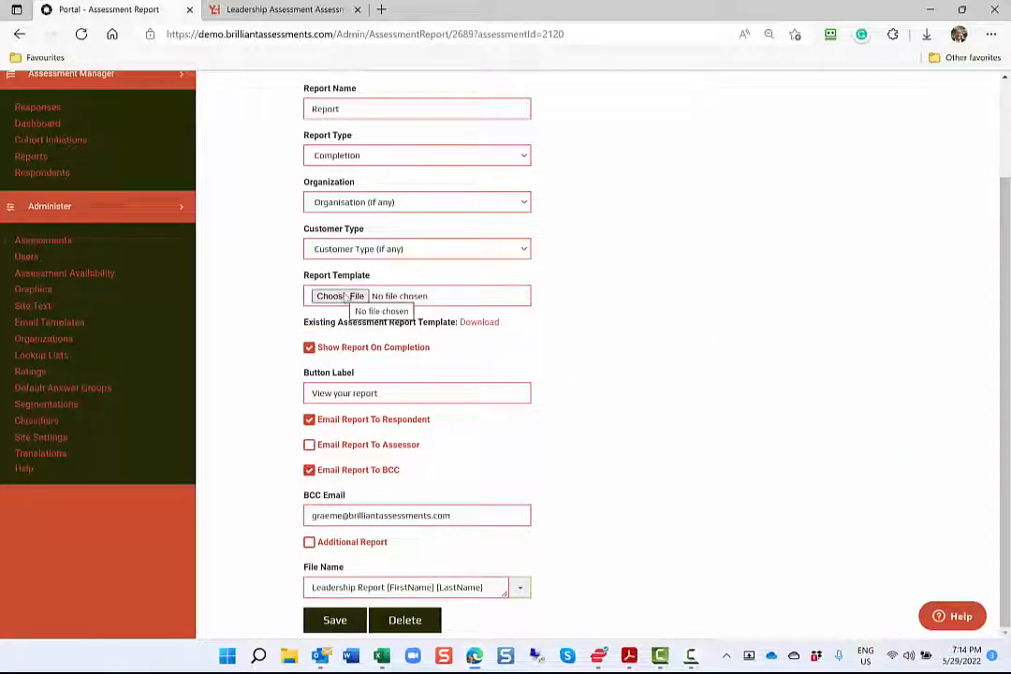
Download the existing assessment report template, open it in Word and show the Brilliant Assessments Merge Manager
{"action": "left_click", "coordinate": [482, 322]}
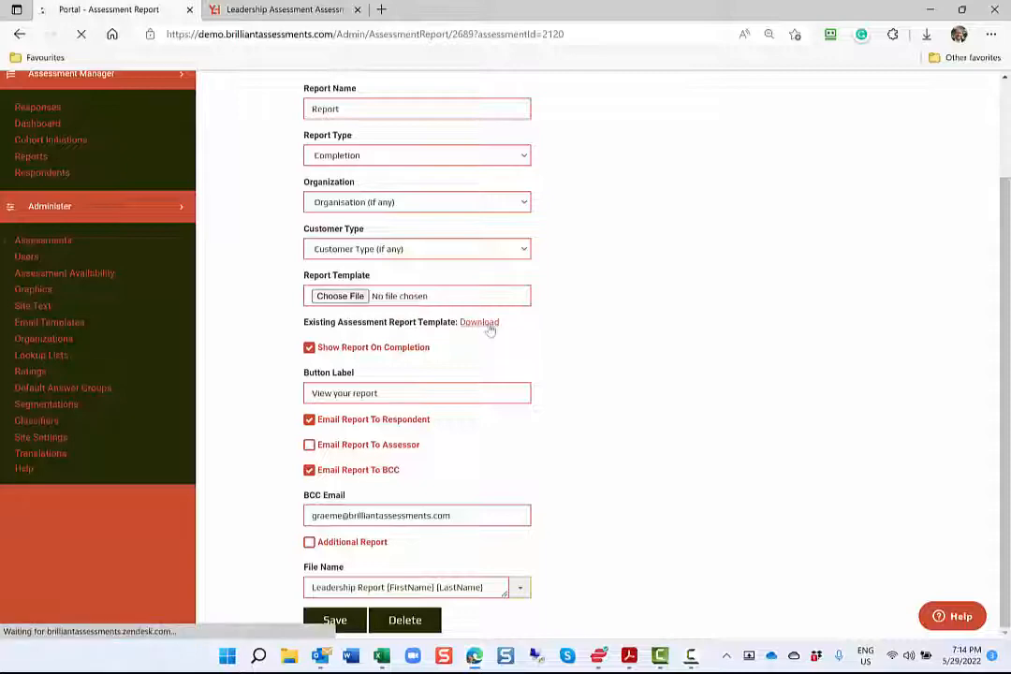
{"action": "left_click", "coordinate": [729, 97]}
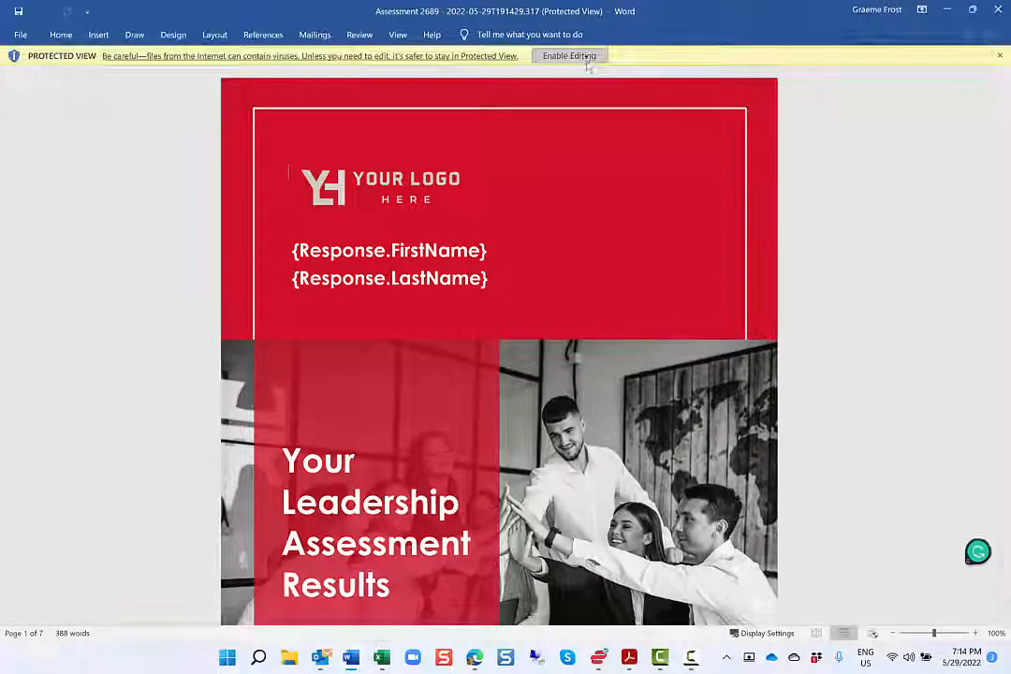
{"action": "left_click", "coordinate": [587, 58]}
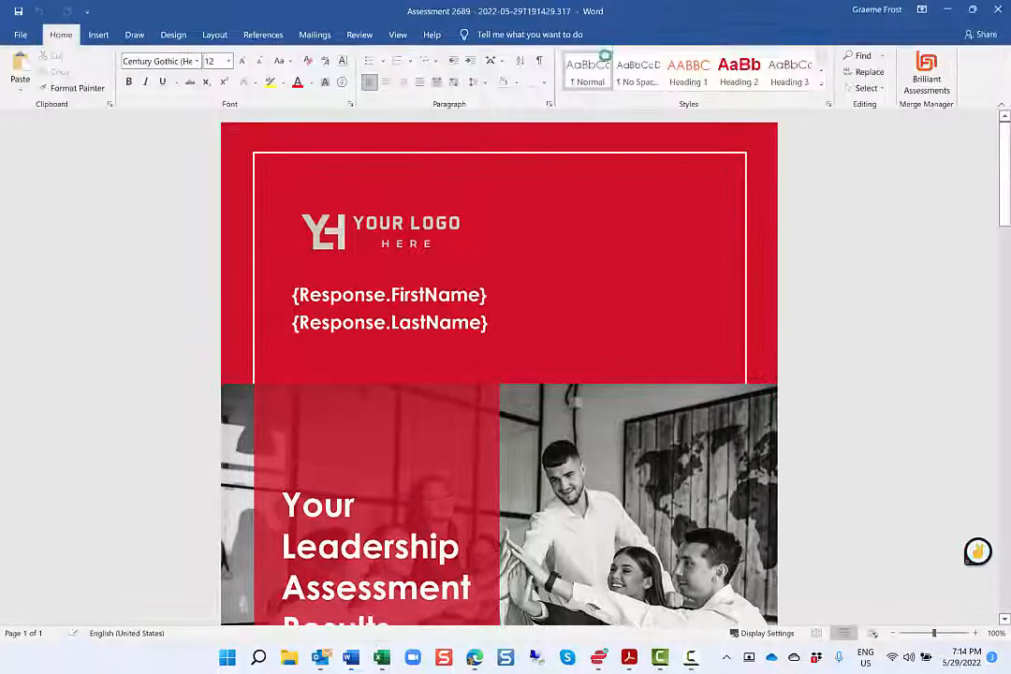
{"action": "left_click", "coordinate": [925, 74]}
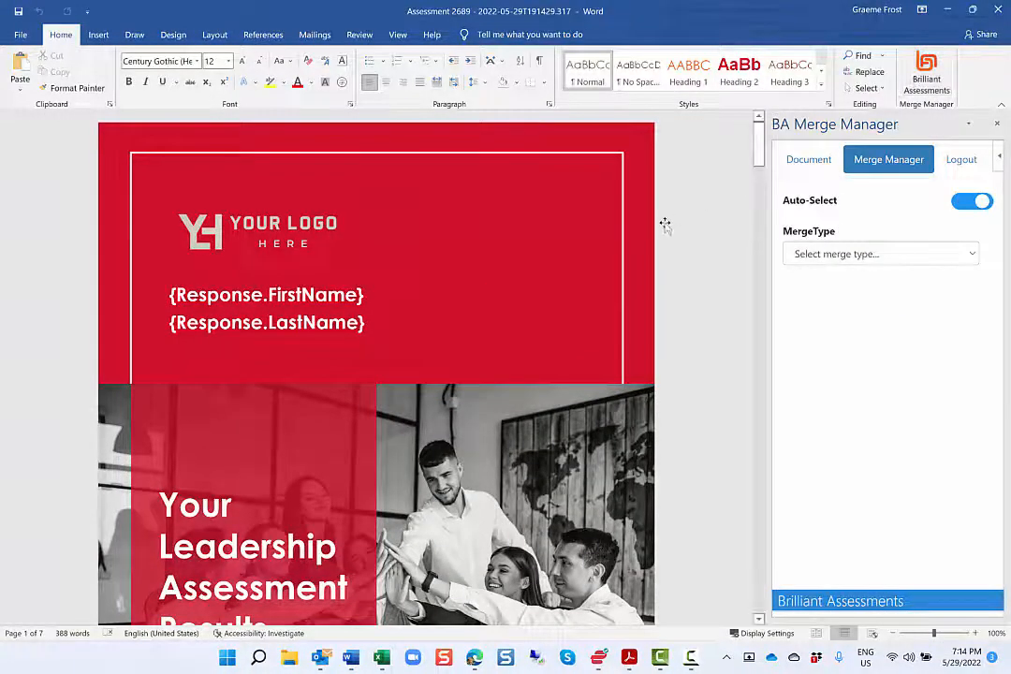
Examine the merge settings of the gauge, average points score and rating text fields under Overall Score in the report template
{"action": "scroll", "coordinate": [664, 223], "scroll_direction": "down", "scroll_amount": 5}
{"action": "scroll", "coordinate": [663, 223], "scroll_direction": "down", "scroll_amount": 10}
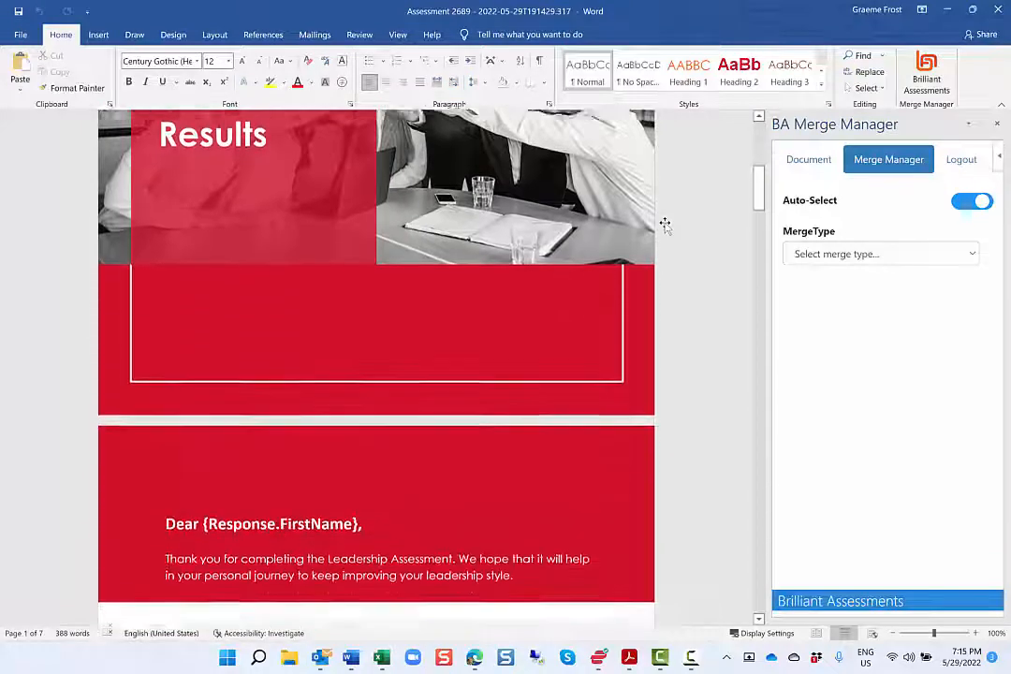
{"action": "scroll", "coordinate": [663, 224], "scroll_direction": "down", "scroll_amount": 1}
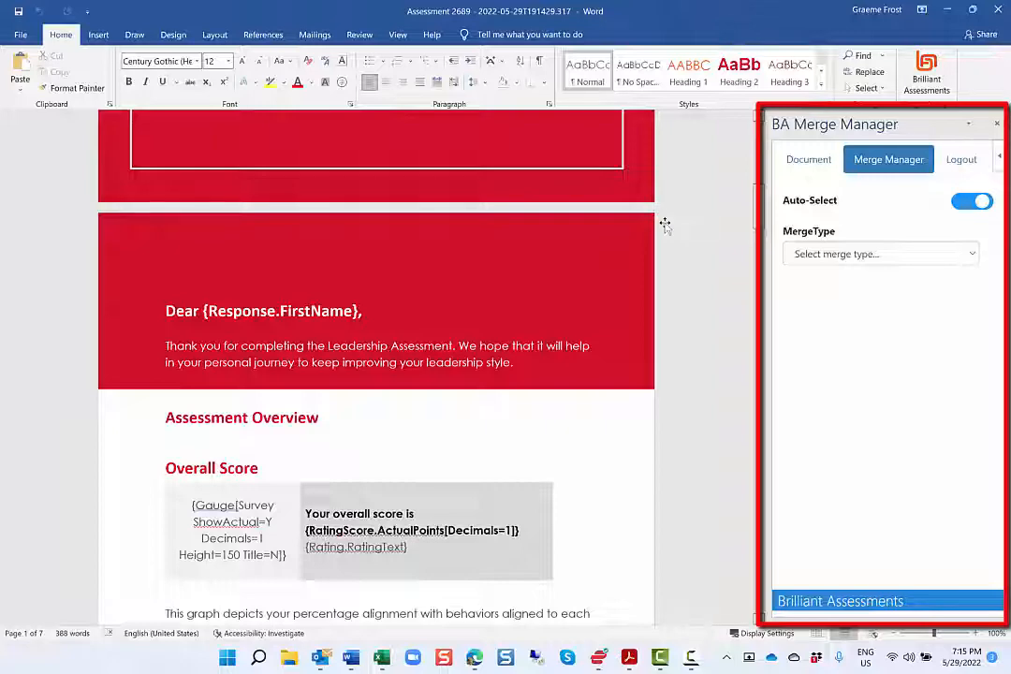
{"action": "scroll", "coordinate": [664, 226], "scroll_direction": "down", "scroll_amount": 1}
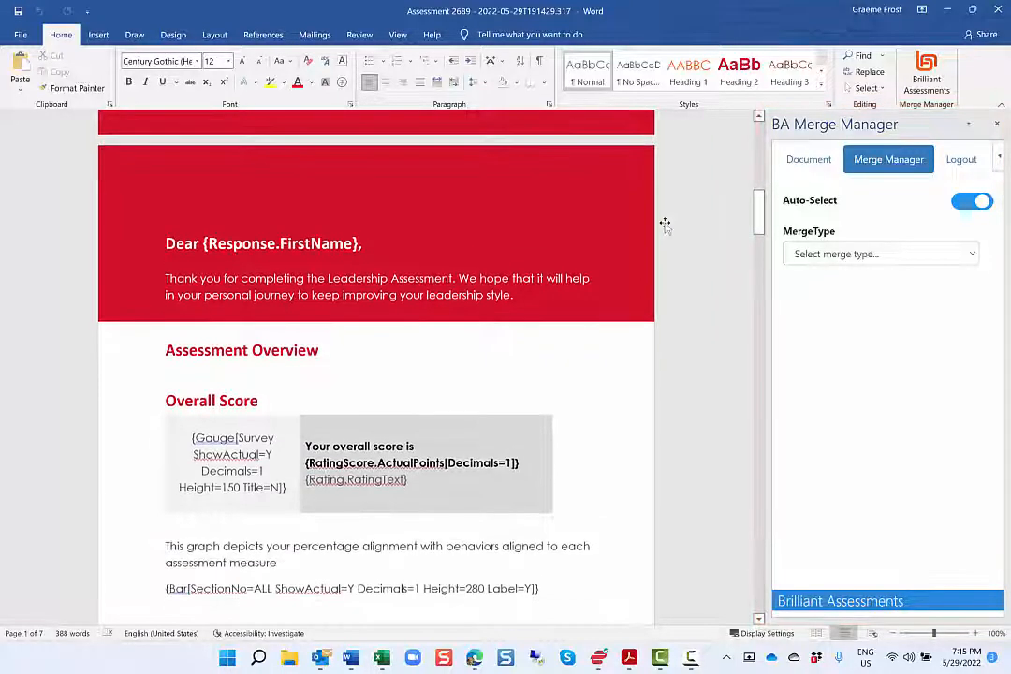
{"action": "scroll", "coordinate": [664, 225], "scroll_direction": "down", "scroll_amount": 2}
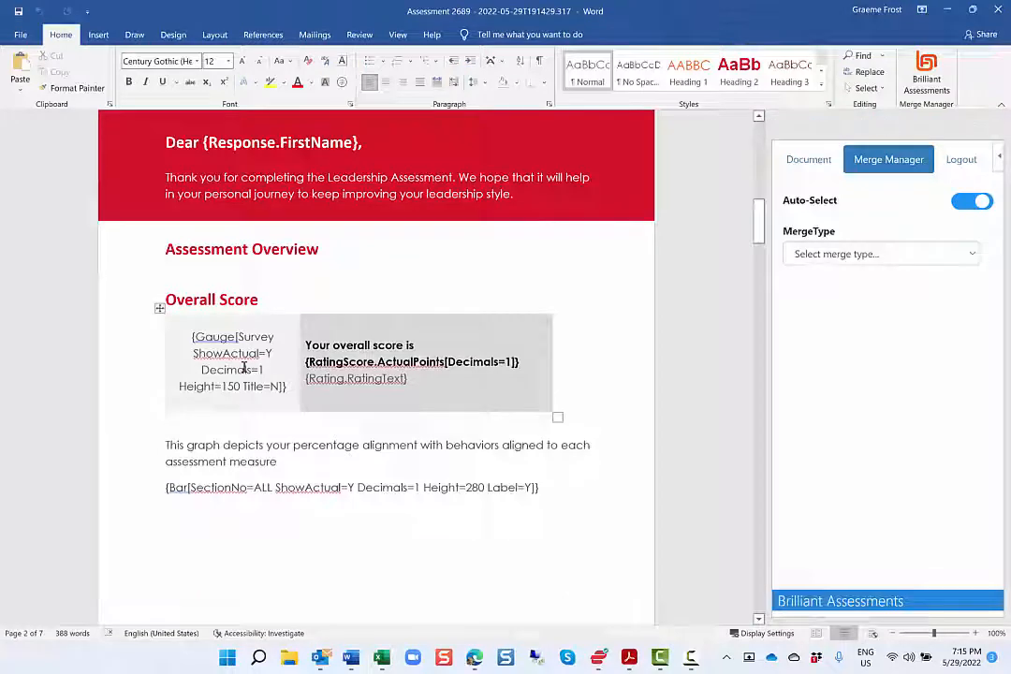
{"action": "left_click", "coordinate": [244, 369]}
{"action": "scroll", "coordinate": [244, 369], "scroll_direction": "down", "scroll_amount": 2}
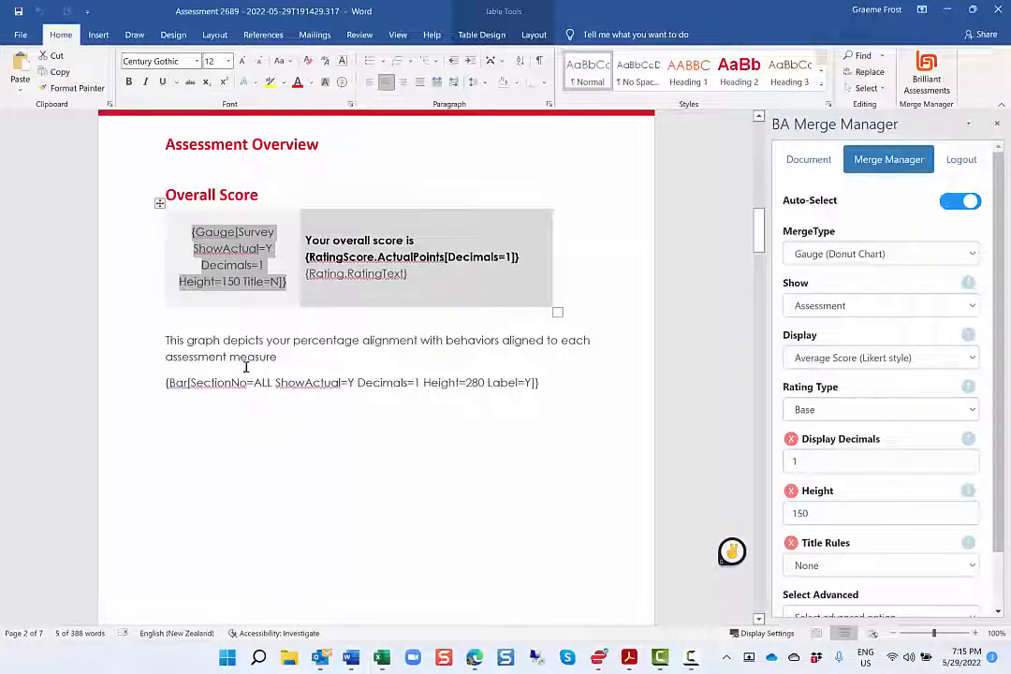
{"action": "left_click", "coordinate": [374, 259]}
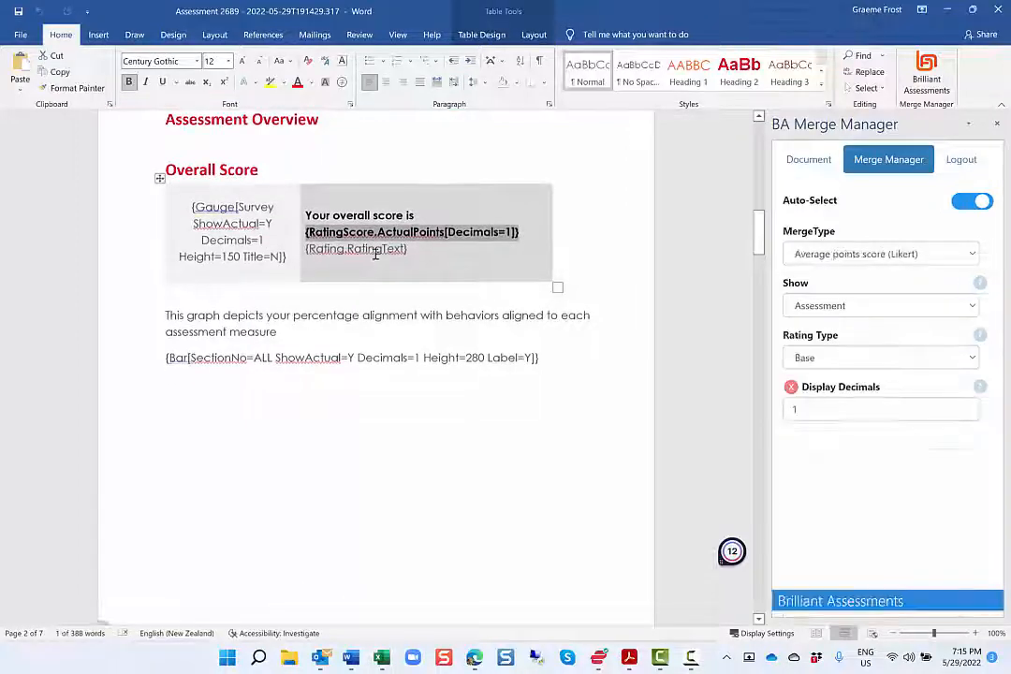
{"action": "left_click", "coordinate": [374, 248]}
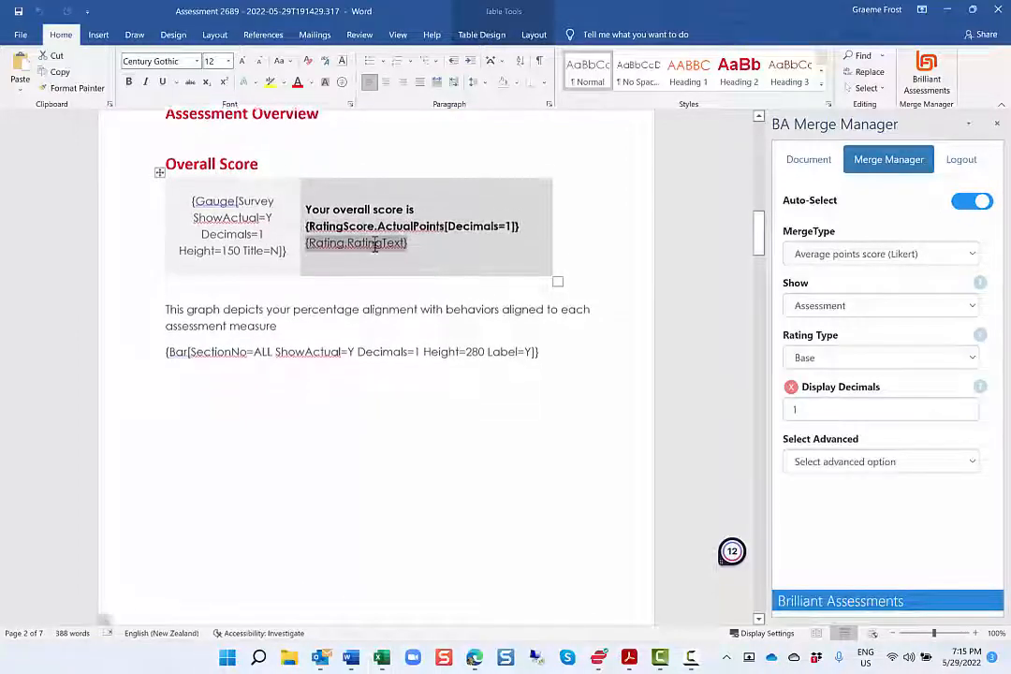
Replace the section bar chart field below the graph description with a new Vertical Bar merge field
{"action": "left_click", "coordinate": [171, 343]}
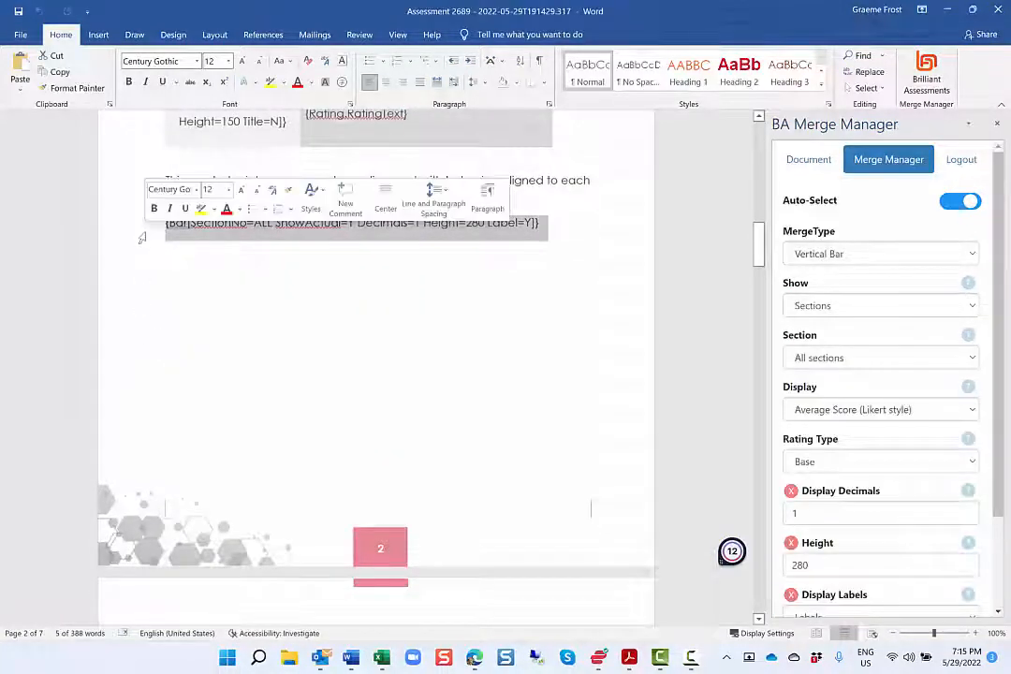
{"action": "key", "text": "Delete"}
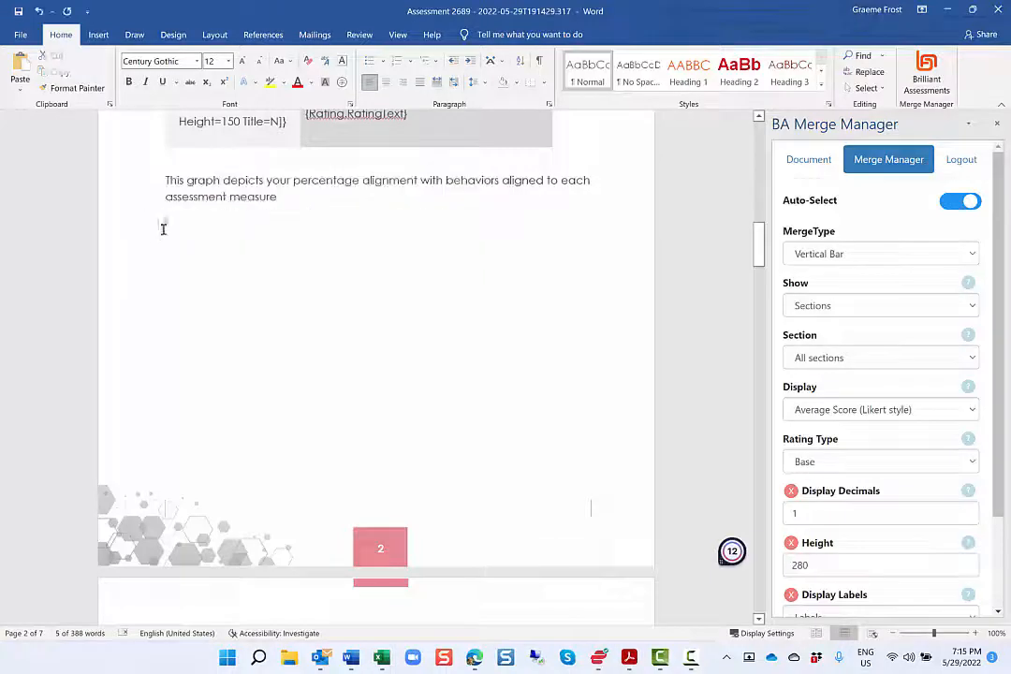
{"action": "left_click", "coordinate": [846, 254]}
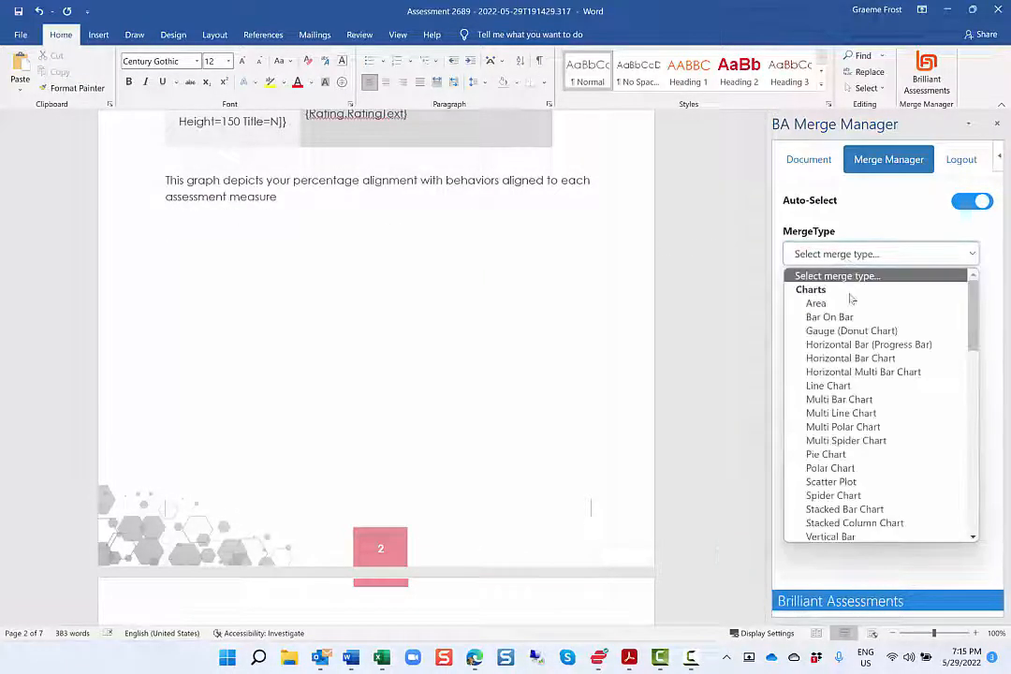
{"action": "scroll", "coordinate": [863, 361], "scroll_direction": "down", "scroll_amount": 3}
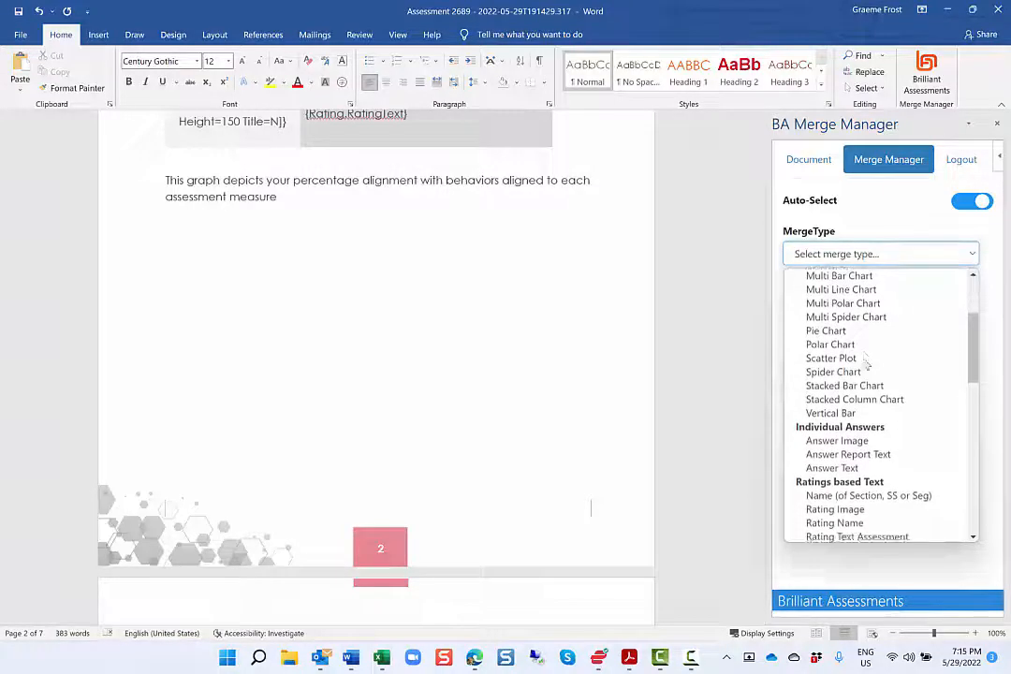
{"action": "scroll", "coordinate": [866, 363], "scroll_direction": "down", "scroll_amount": 3}
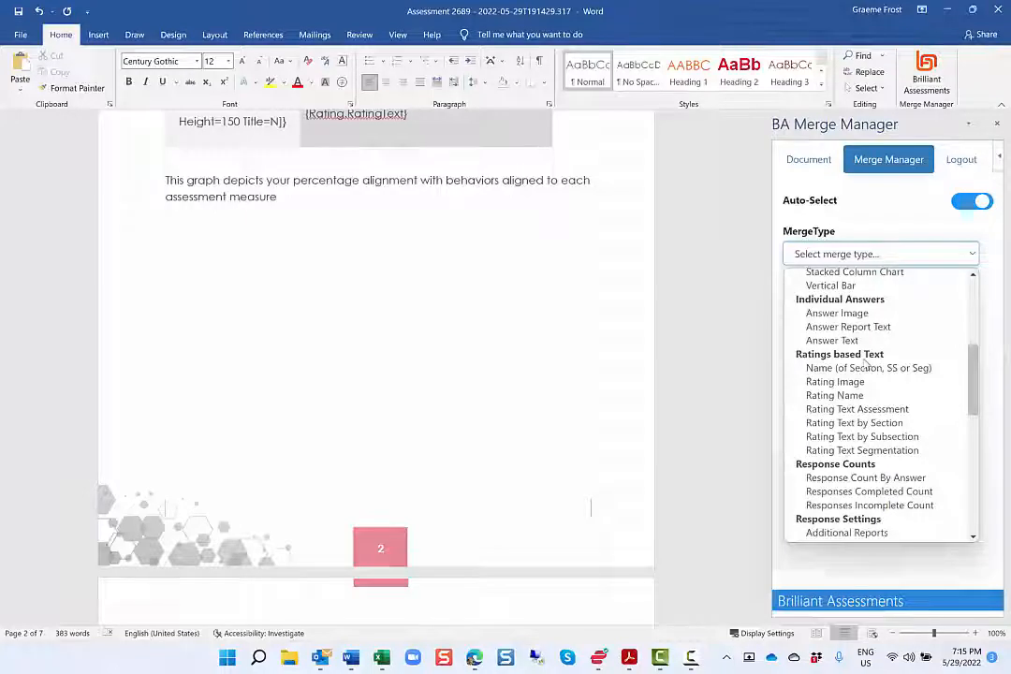
{"action": "scroll", "coordinate": [867, 363], "scroll_direction": "down", "scroll_amount": 2}
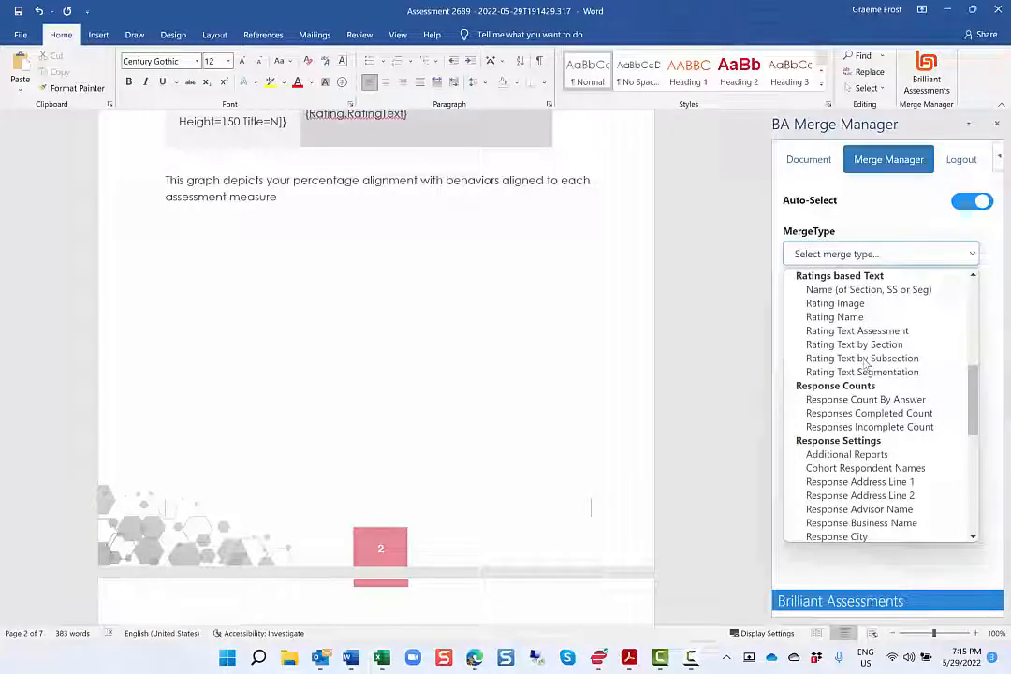
{"action": "scroll", "coordinate": [867, 363], "scroll_direction": "down", "scroll_amount": 10}
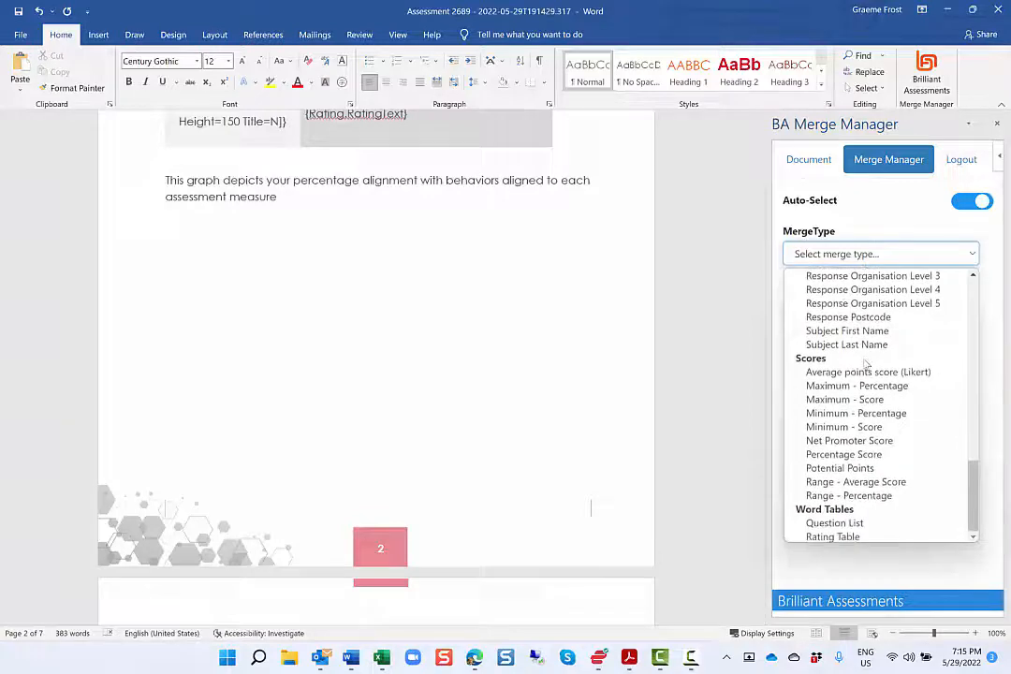
{"action": "scroll", "coordinate": [867, 363], "scroll_direction": "up", "scroll_amount": 15}
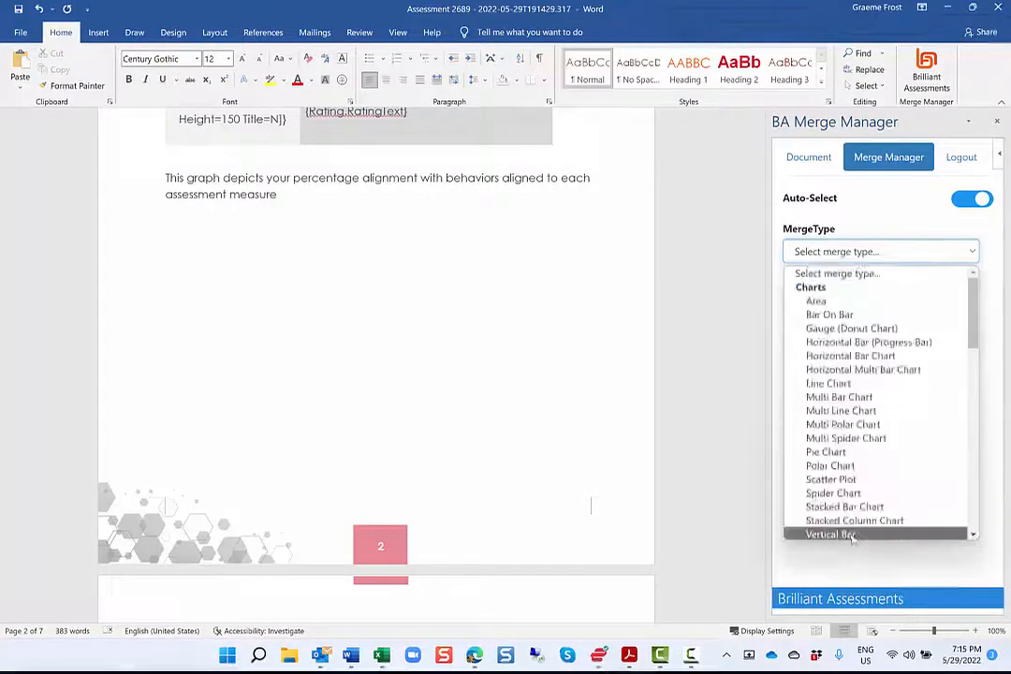
{"action": "left_click", "coordinate": [852, 534]}
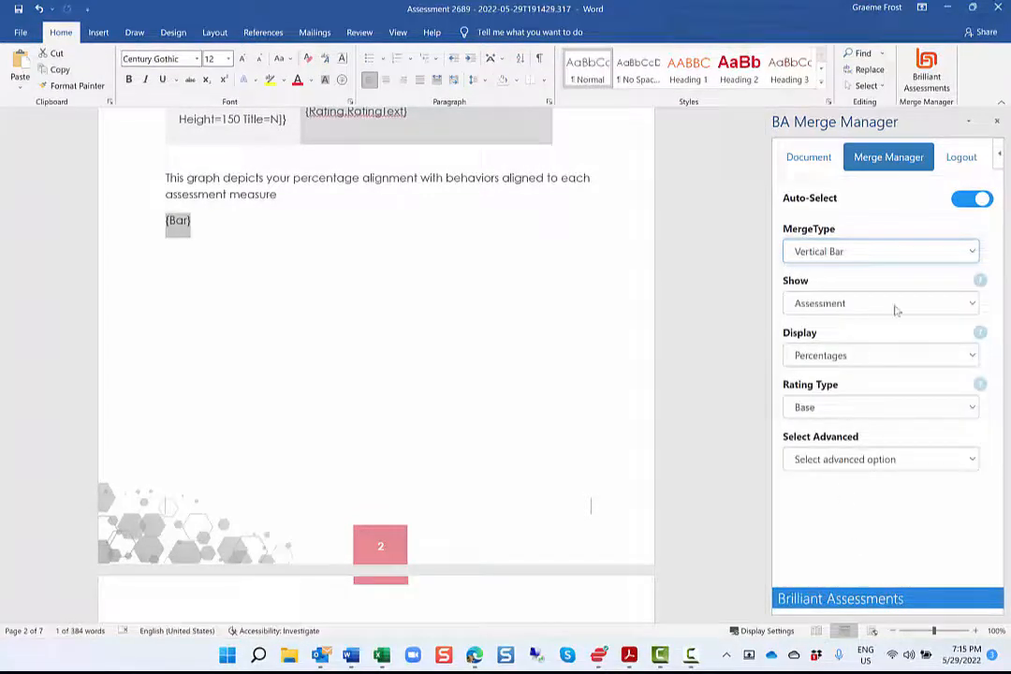
Set the new Vertical Bar field to show Sections and include All sections
{"action": "left_click", "coordinate": [895, 310]}
{"action": "left_click", "coordinate": [893, 340]}
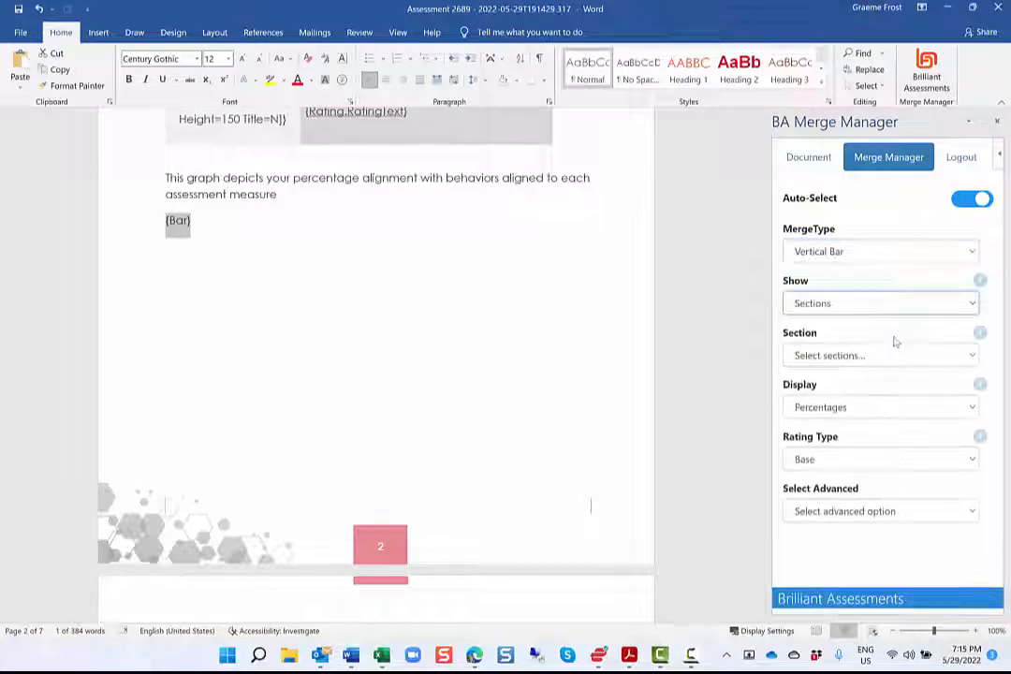
{"action": "left_click", "coordinate": [900, 361]}
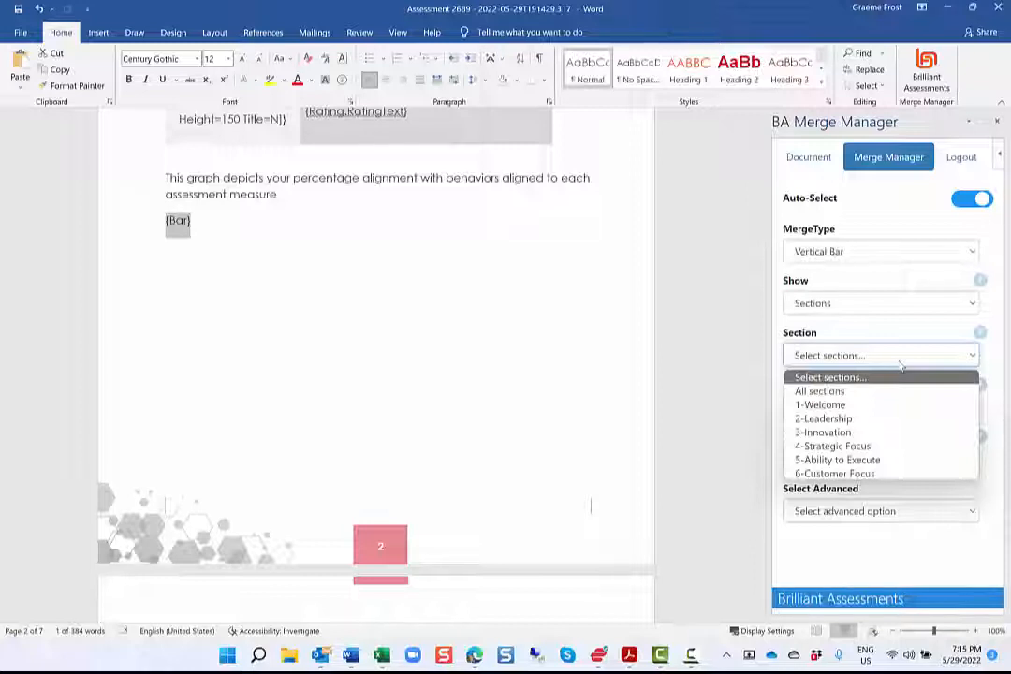
{"action": "left_click", "coordinate": [898, 390]}
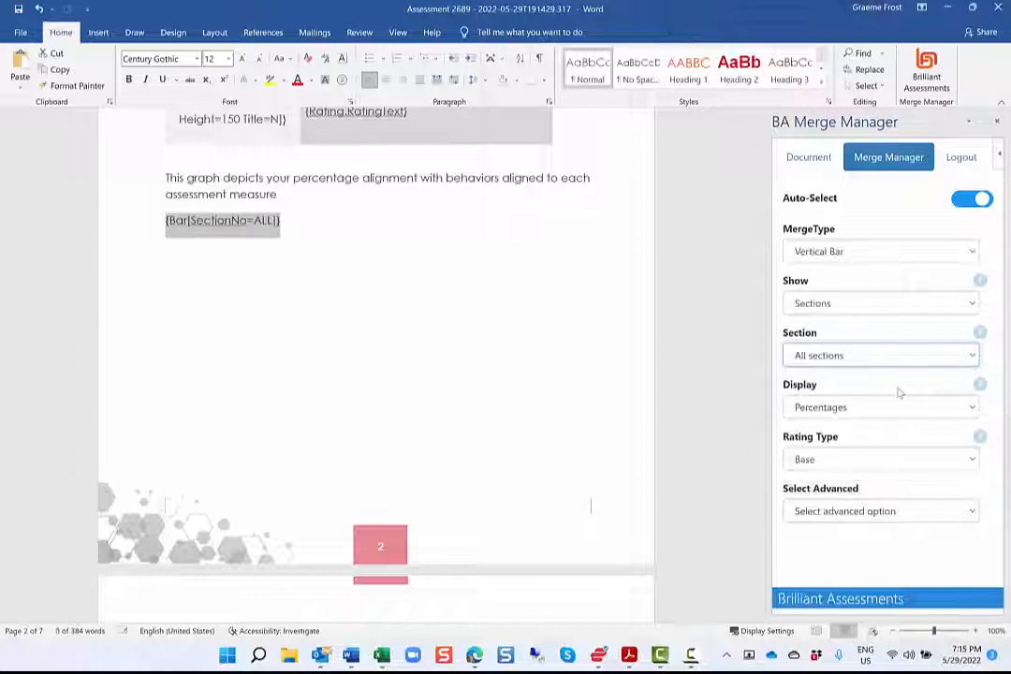
Set the new Vertical Bar field to display Average Score (Likert style) and add a Height option of 280
{"action": "left_click", "coordinate": [904, 407]}
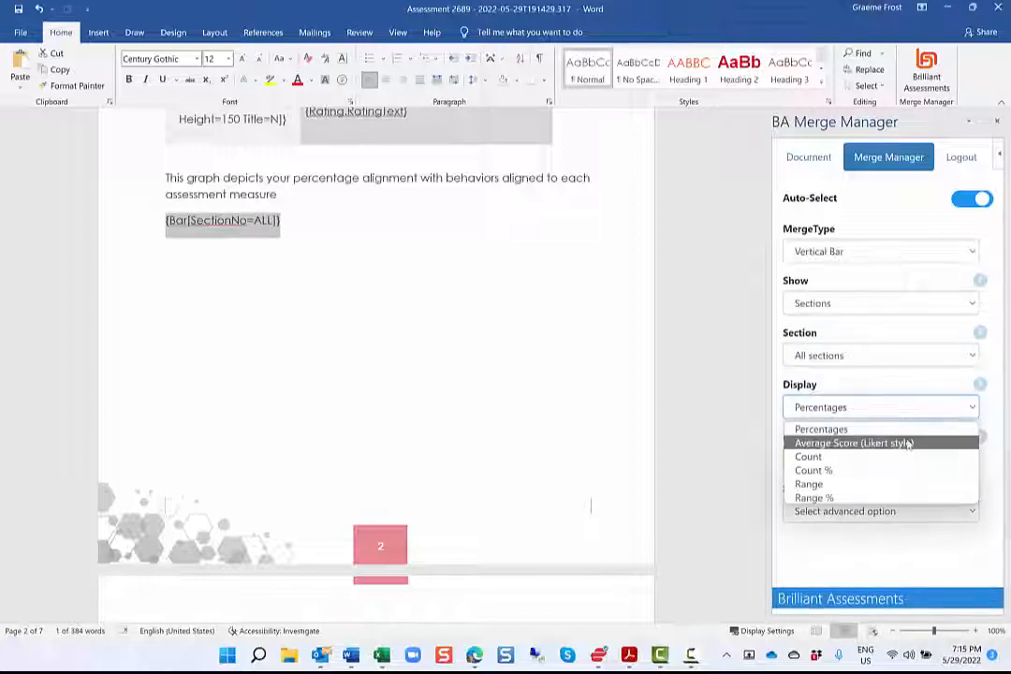
{"action": "left_click", "coordinate": [908, 444]}
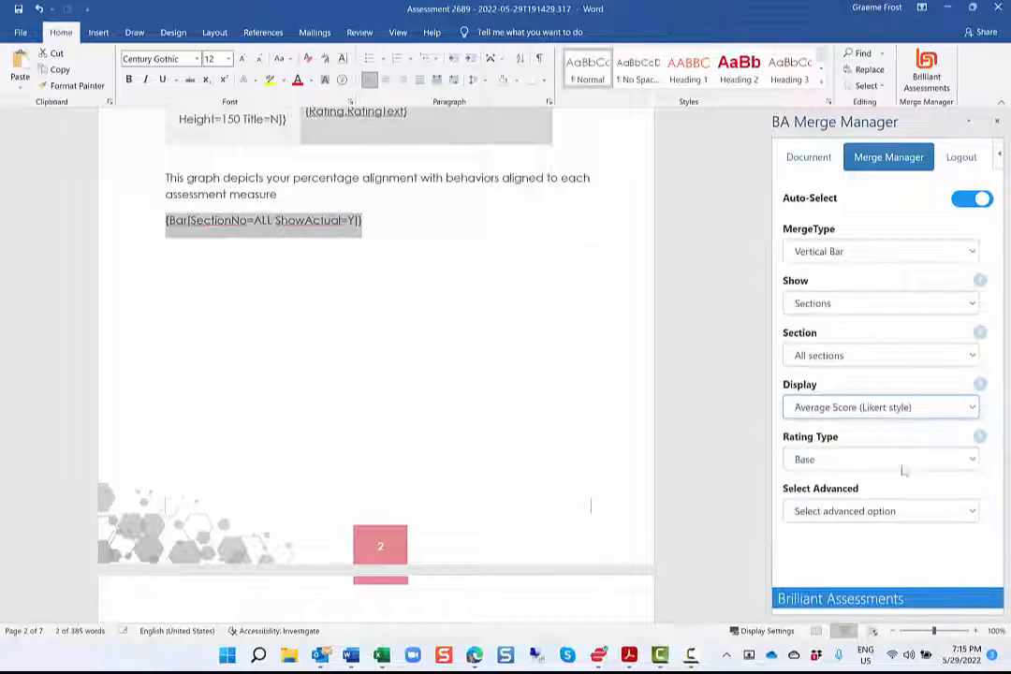
{"action": "left_click", "coordinate": [927, 517]}
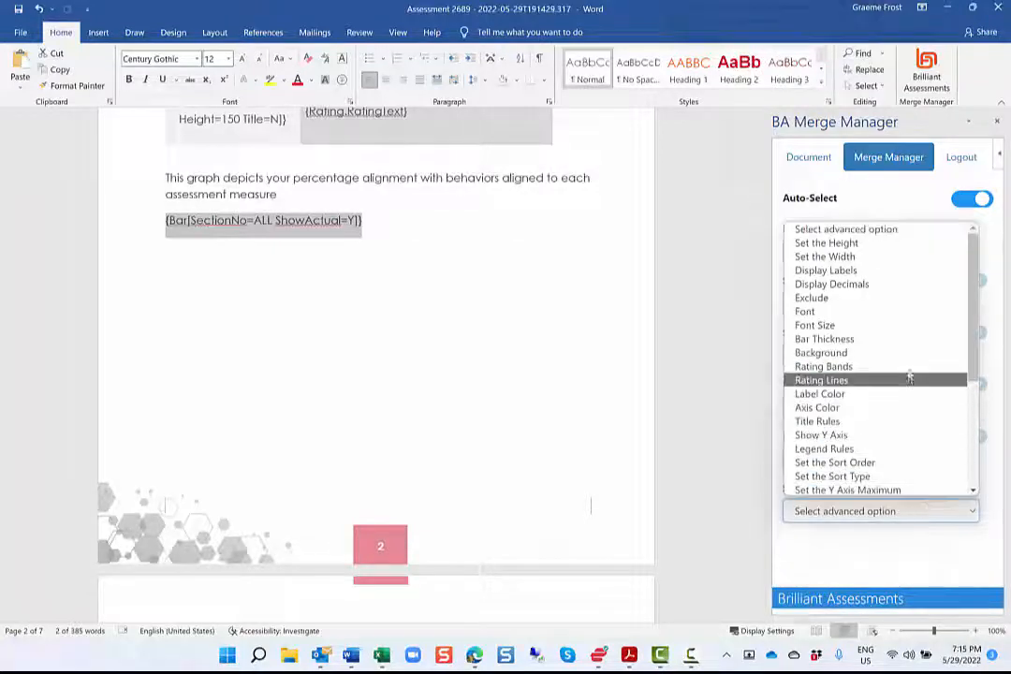
{"action": "left_click", "coordinate": [927, 245]}
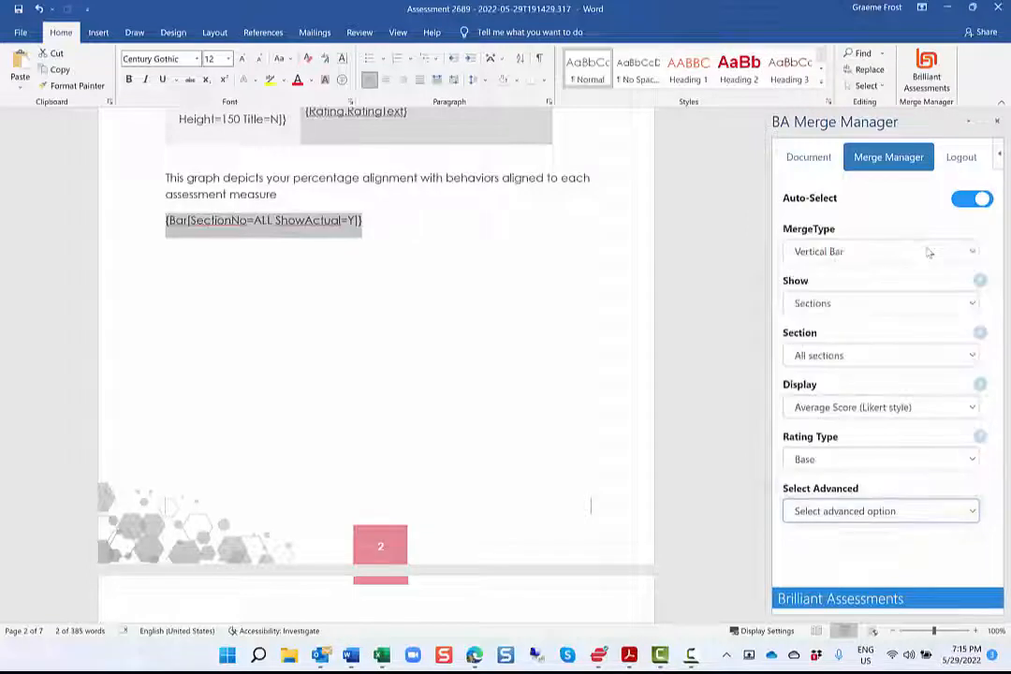
{"action": "left_click", "coordinate": [831, 505]}
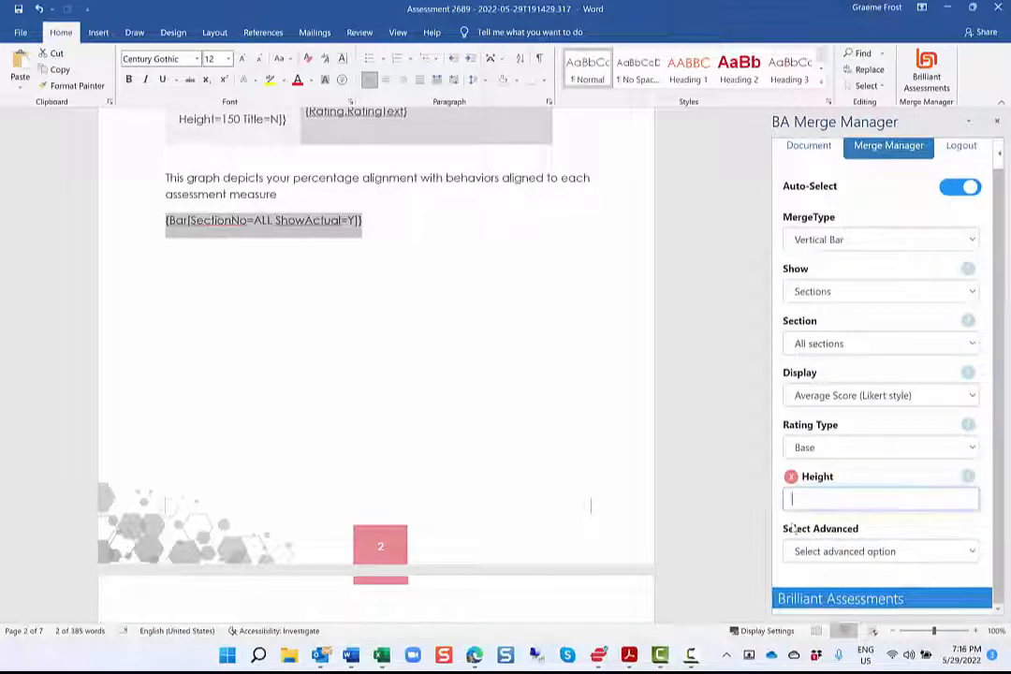
{"action": "type", "text": "280"}
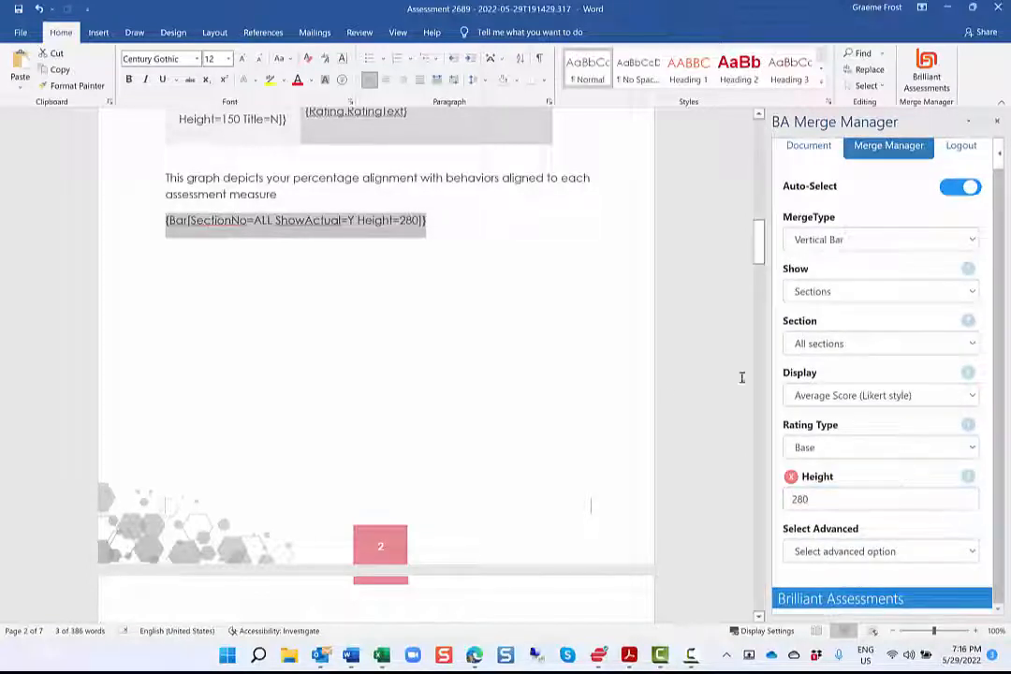
Examine the merge settings of the Horizontal Multi Bar Chart field under How You Compare, including the available Benchmark 2 choices
{"action": "scroll", "coordinate": [207, 350], "scroll_direction": "down", "scroll_amount": 3}
{"action": "scroll", "coordinate": [206, 348], "scroll_direction": "down", "scroll_amount": 3}
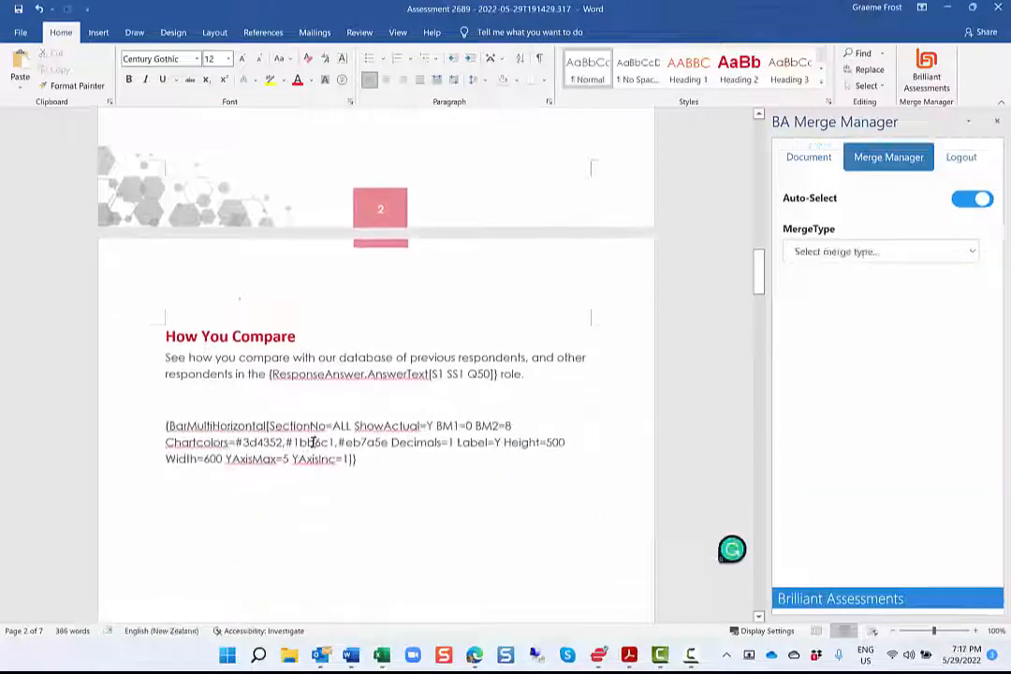
{"action": "left_click", "coordinate": [313, 441]}
{"action": "scroll", "coordinate": [313, 442], "scroll_direction": "down", "scroll_amount": 3}
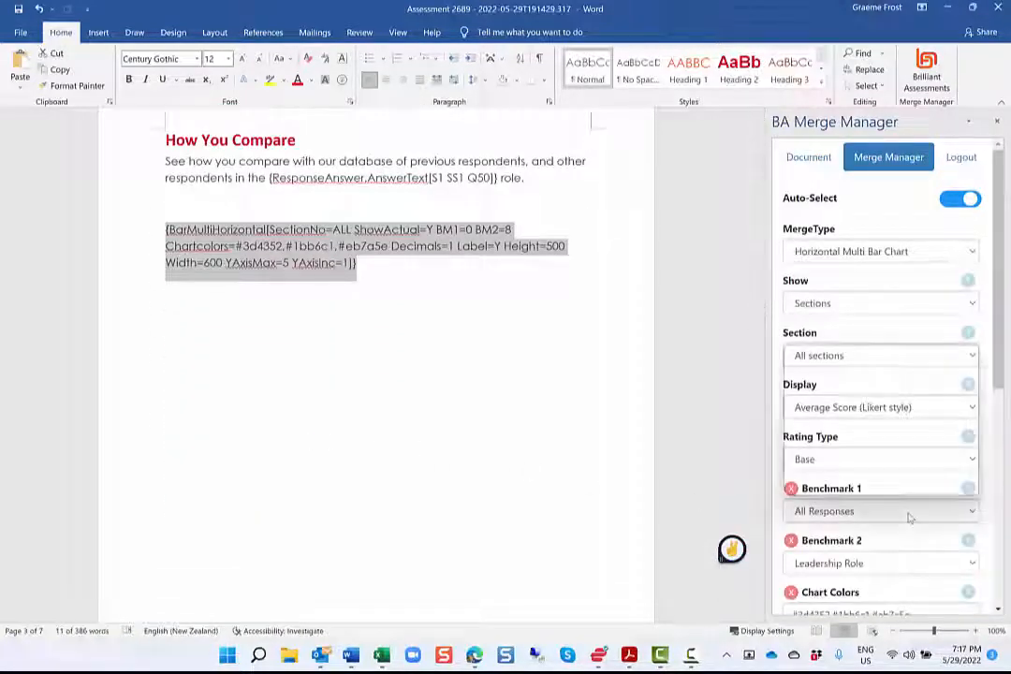
{"action": "left_click", "coordinate": [919, 564]}
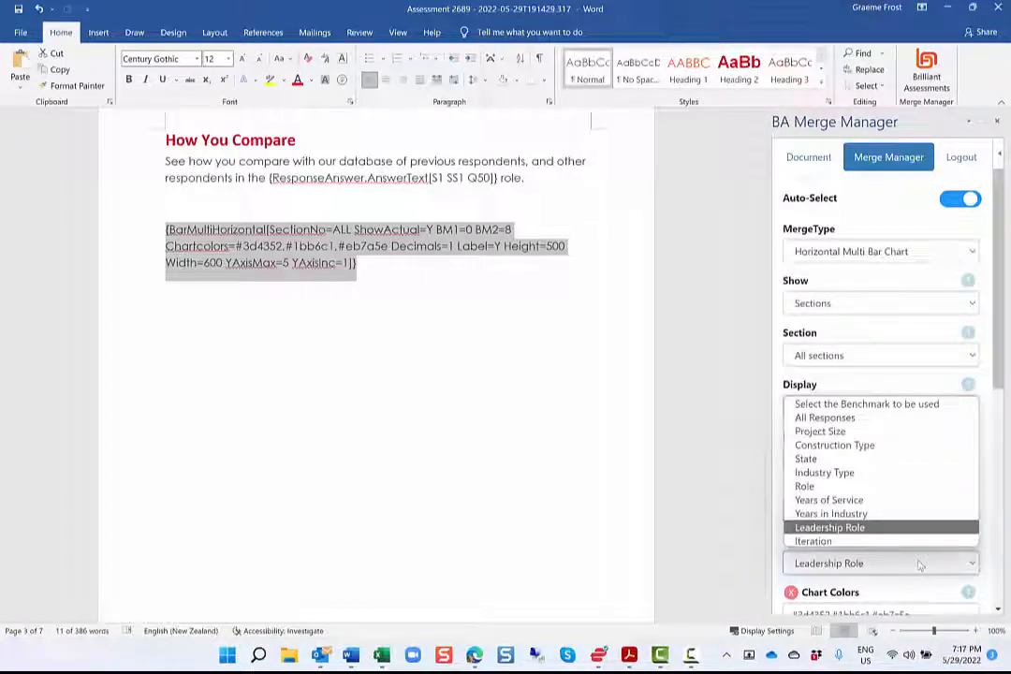
{"action": "left_click", "coordinate": [919, 565]}
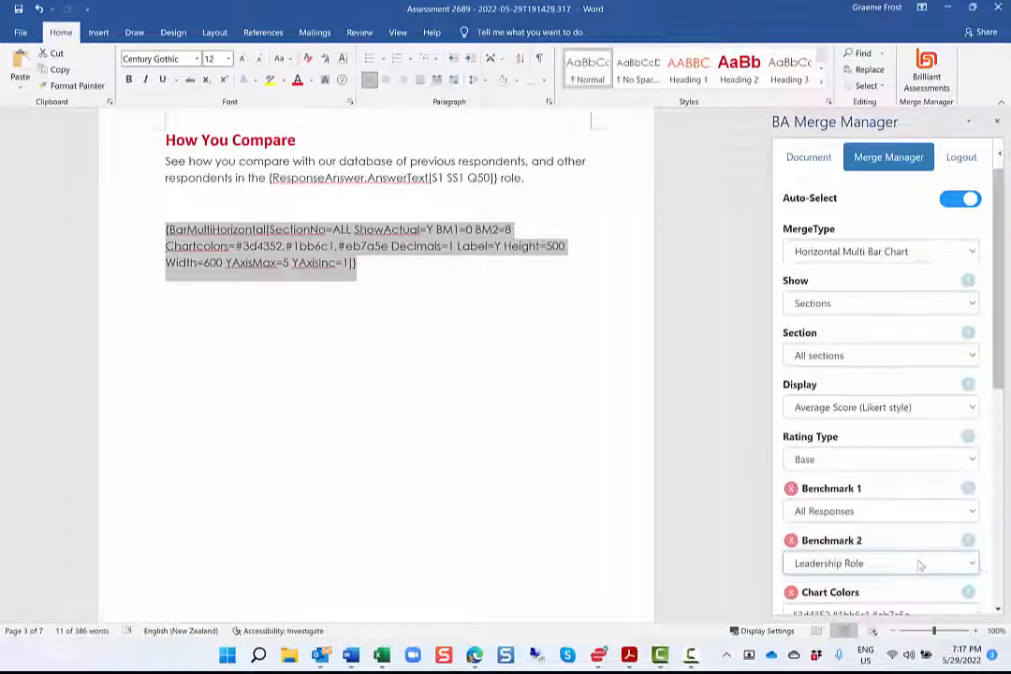
Examine the Rating Text by Subsection fields for Leadership, Innovation and Strategic Focus under Assessment Detail
{"action": "left_click", "coordinate": [320, 383]}
{"action": "scroll", "coordinate": [320, 384], "scroll_direction": "down", "scroll_amount": 10}
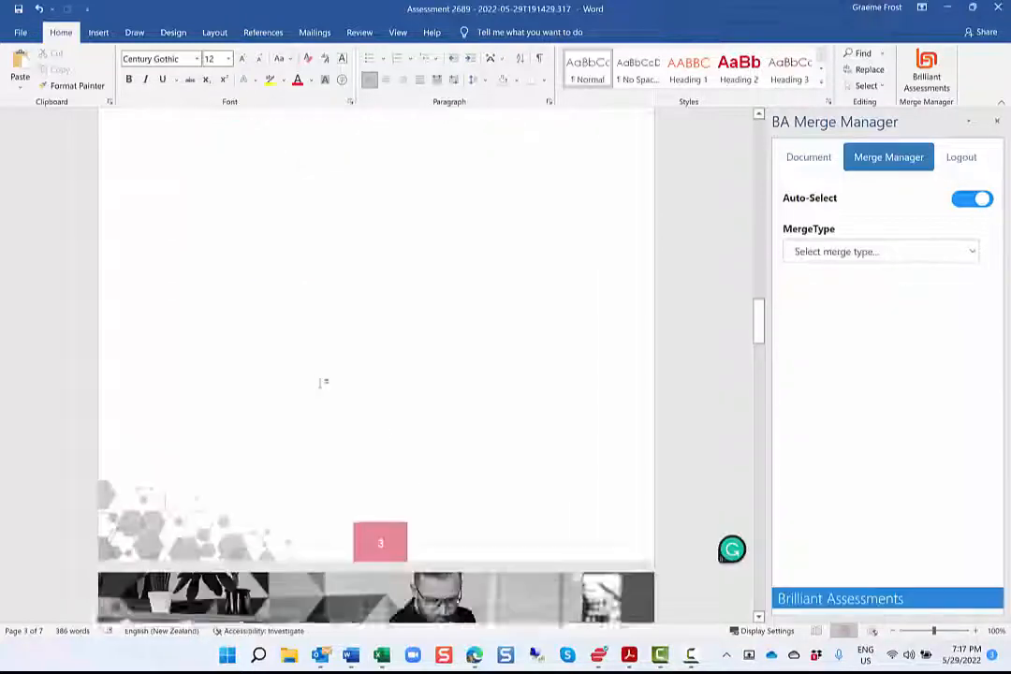
{"action": "scroll", "coordinate": [320, 383], "scroll_direction": "down", "scroll_amount": 5}
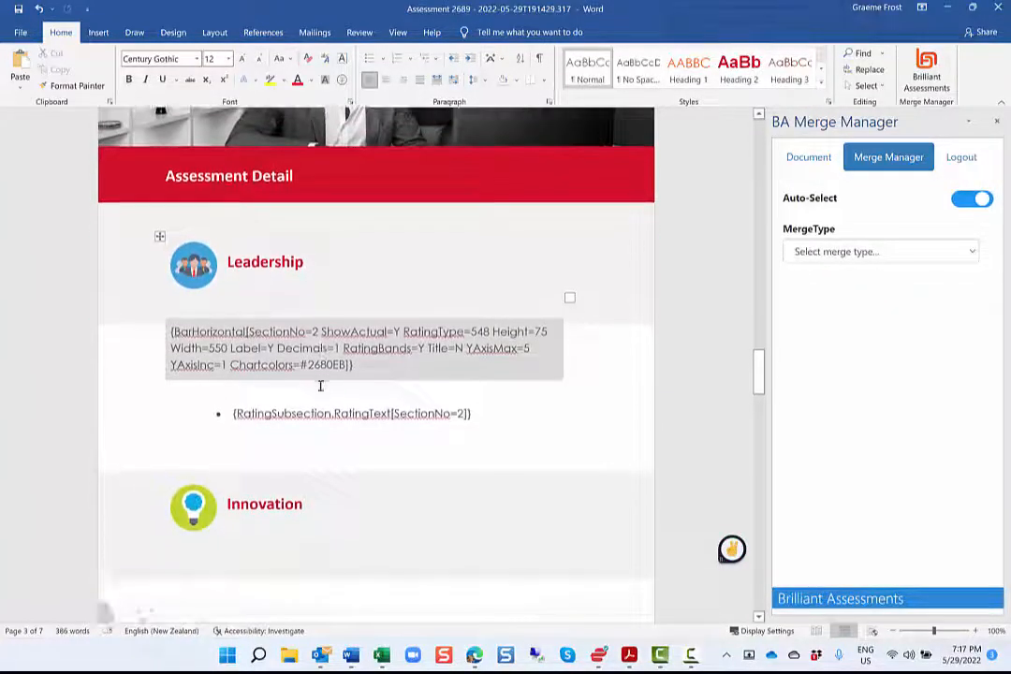
{"action": "double_click", "coordinate": [374, 413]}
{"action": "scroll", "coordinate": [379, 404], "scroll_direction": "down", "scroll_amount": 2}
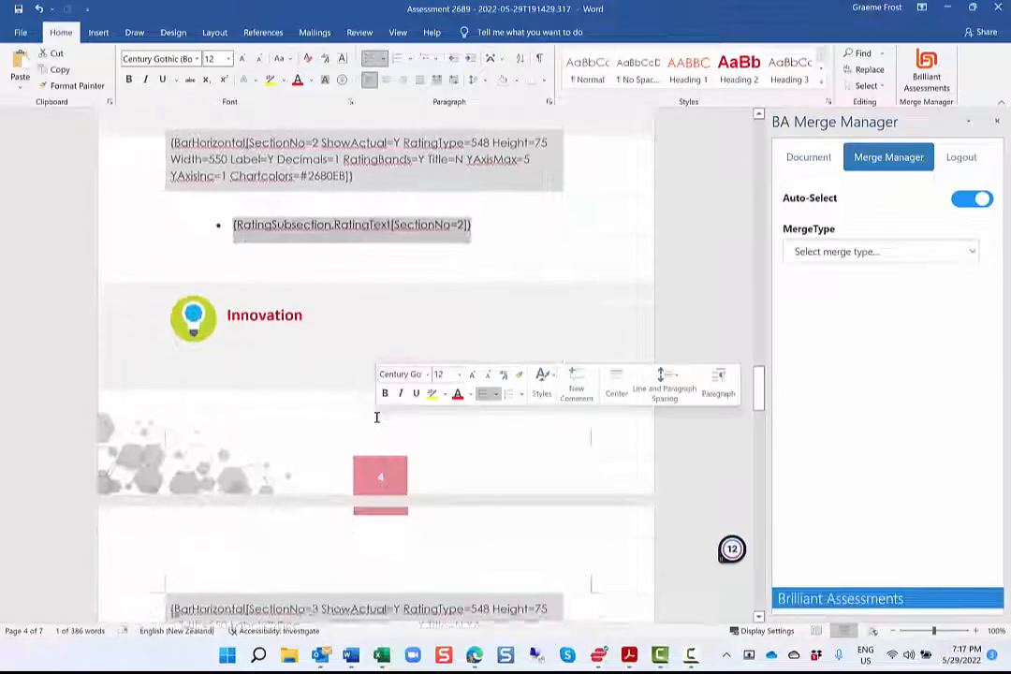
{"action": "scroll", "coordinate": [379, 405], "scroll_direction": "down", "scroll_amount": 2}
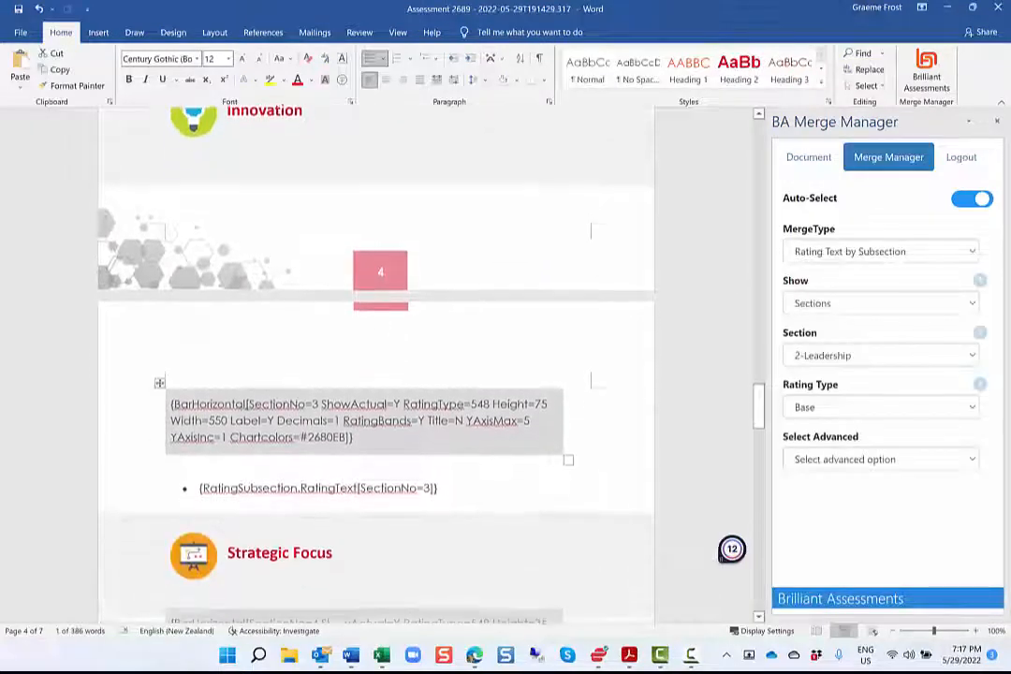
{"action": "left_click", "coordinate": [346, 488]}
{"action": "scroll", "coordinate": [345, 488], "scroll_direction": "down", "scroll_amount": 3}
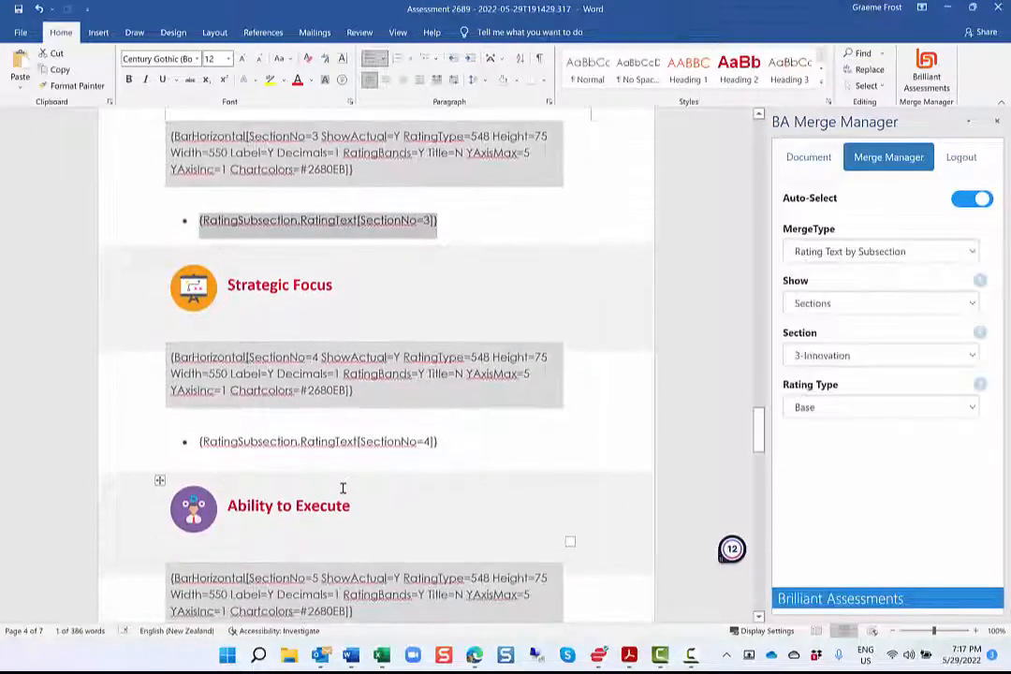
{"action": "left_click", "coordinate": [325, 445]}
{"action": "scroll", "coordinate": [327, 445], "scroll_direction": "down", "scroll_amount": 2}
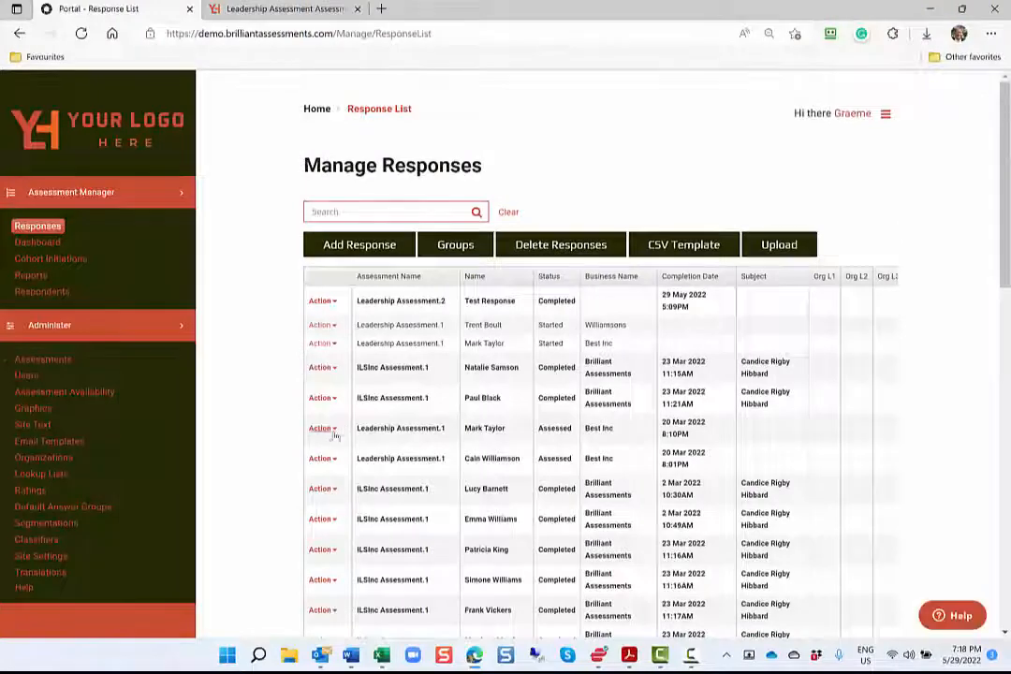
Switch to the browser, generate the report for the assessed Leadership Assessment.1 response of 20 Mar 2022 8:10PM and open the downloaded PDF
{"action": "left_click", "coordinate": [332, 431]}
{"action": "left_click", "coordinate": [364, 498]}
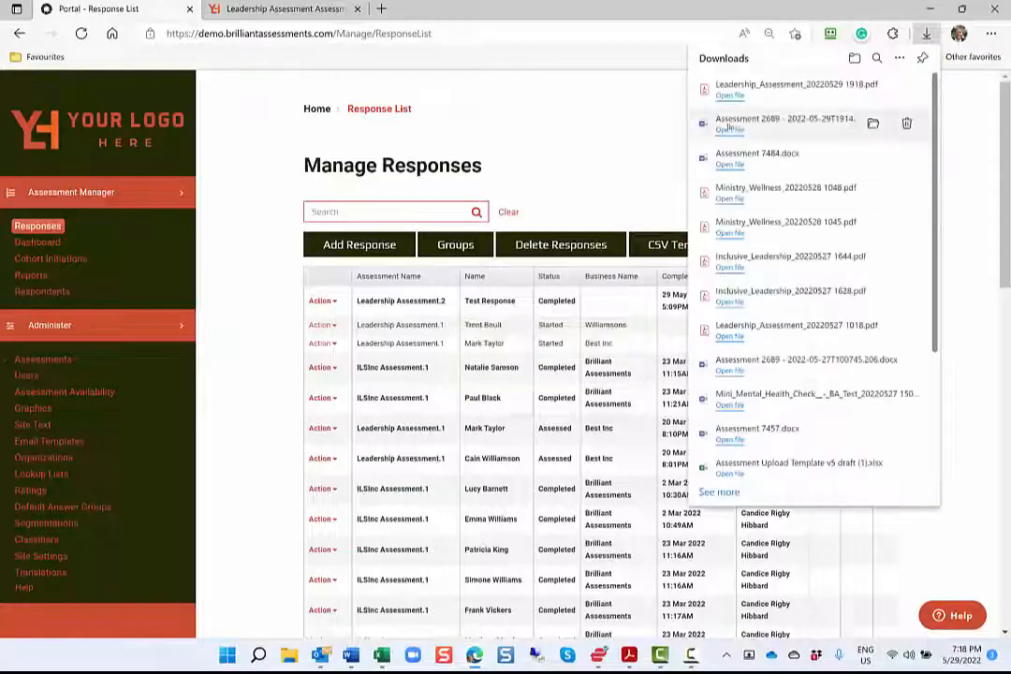
{"action": "left_click", "coordinate": [734, 99]}
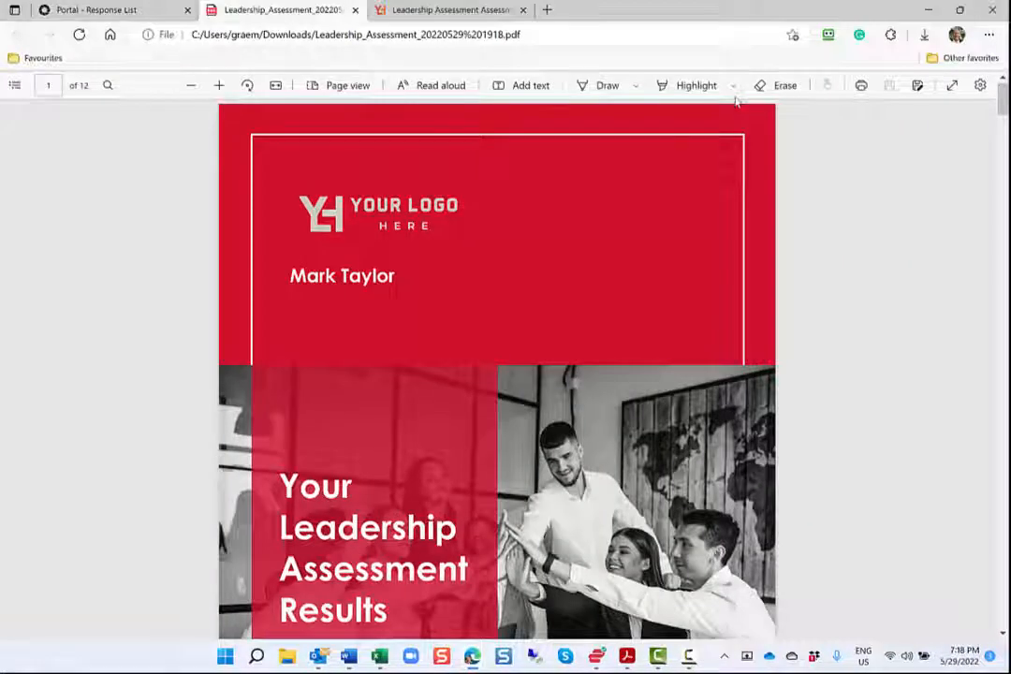
Review the PDF report's cover, Overall Score, section bar chart and How You Compare benchmark chart
{"action": "scroll", "coordinate": [736, 100], "scroll_direction": "down", "scroll_amount": 5}
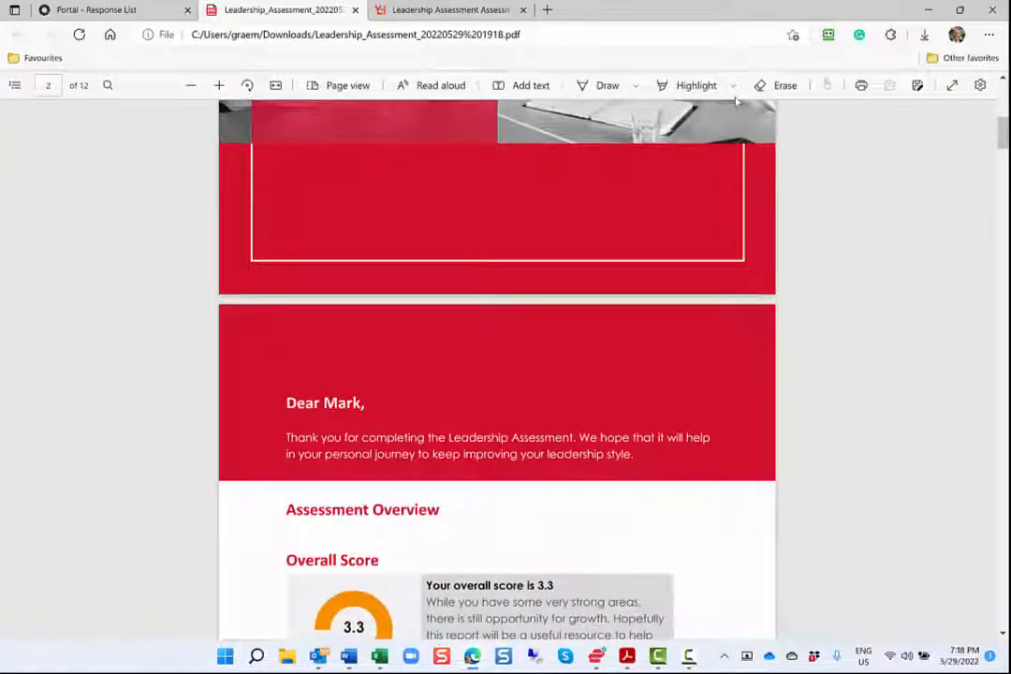
{"action": "scroll", "coordinate": [735, 100], "scroll_direction": "down", "scroll_amount": 3}
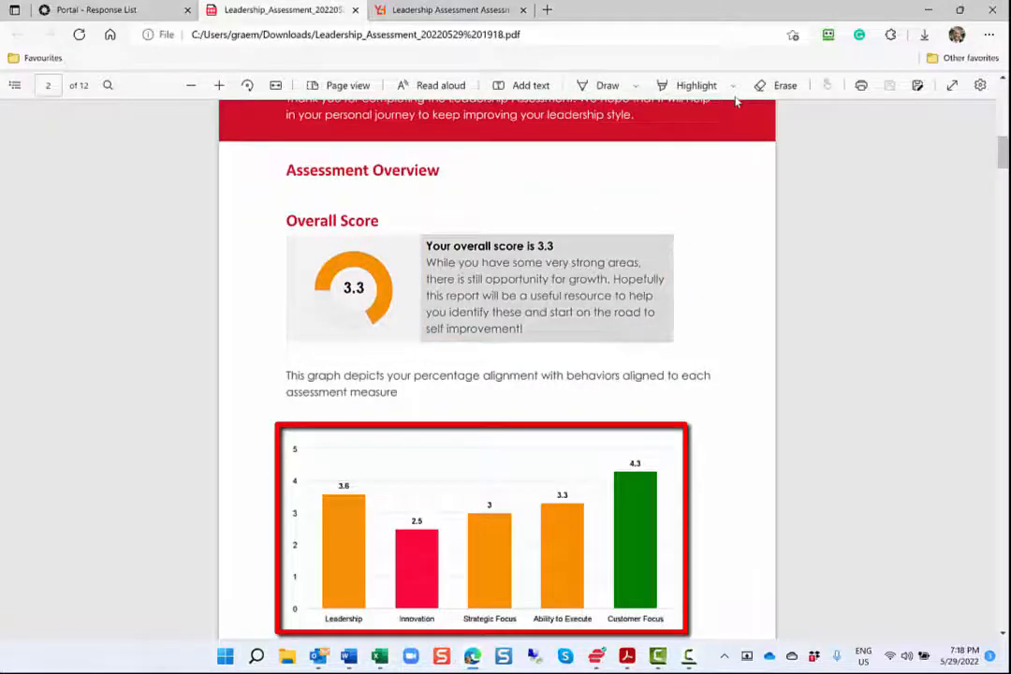
{"action": "scroll", "coordinate": [735, 101], "scroll_direction": "down", "scroll_amount": 4}
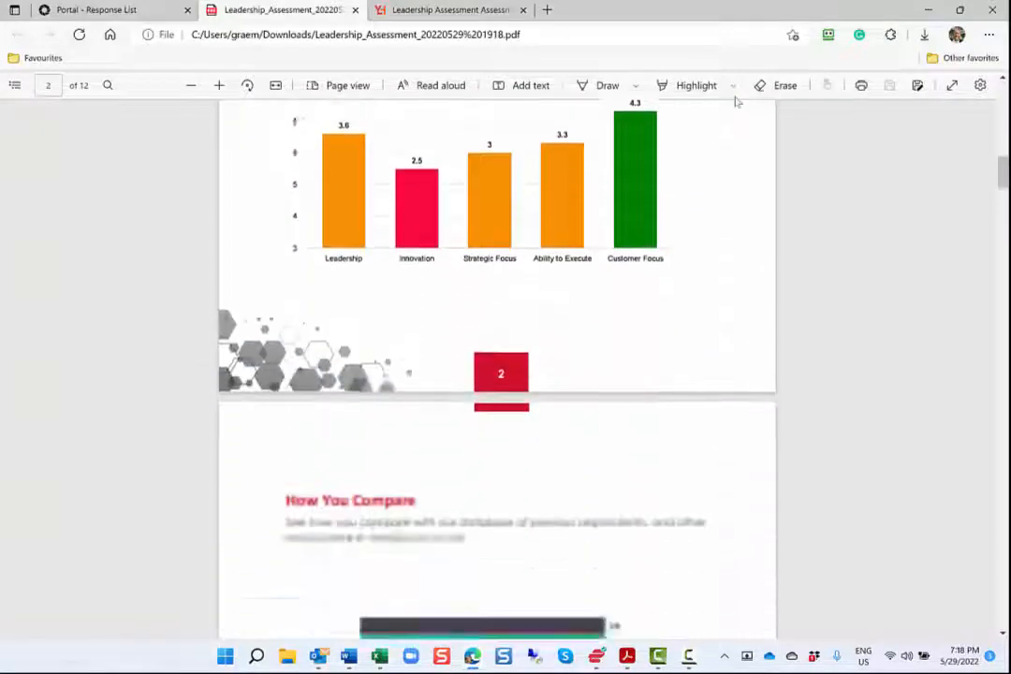
{"action": "scroll", "coordinate": [735, 101], "scroll_direction": "down", "scroll_amount": 4}
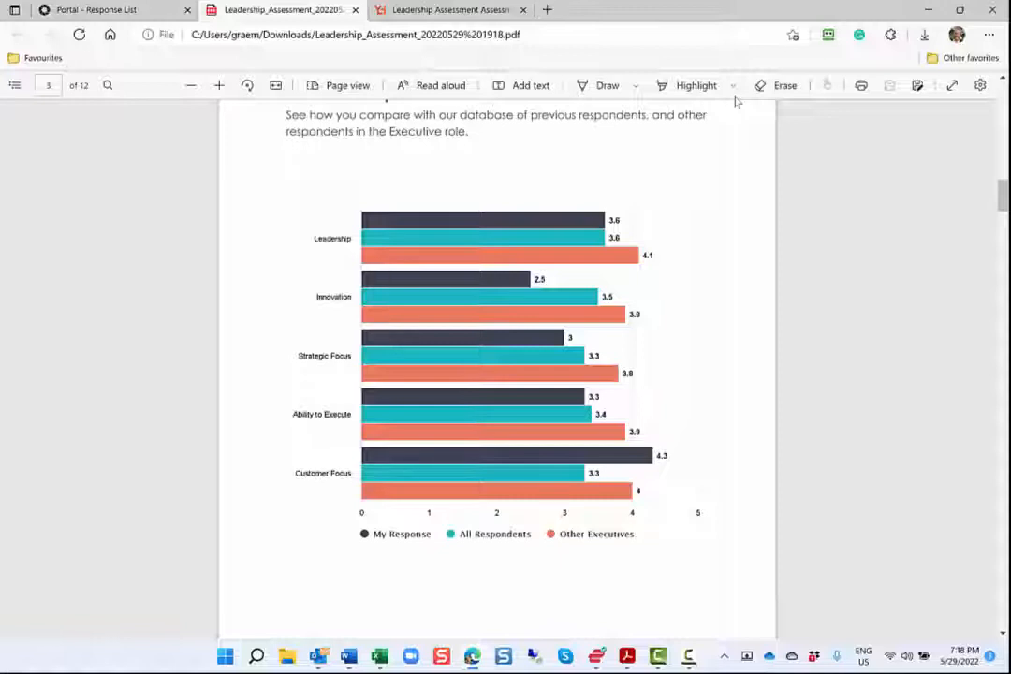
Review the Assessment Detail pages of the PDF report, from the Leadership charts and feedback text to the people and task focus quadrant
{"action": "scroll", "coordinate": [736, 101], "scroll_direction": "down", "scroll_amount": 7}
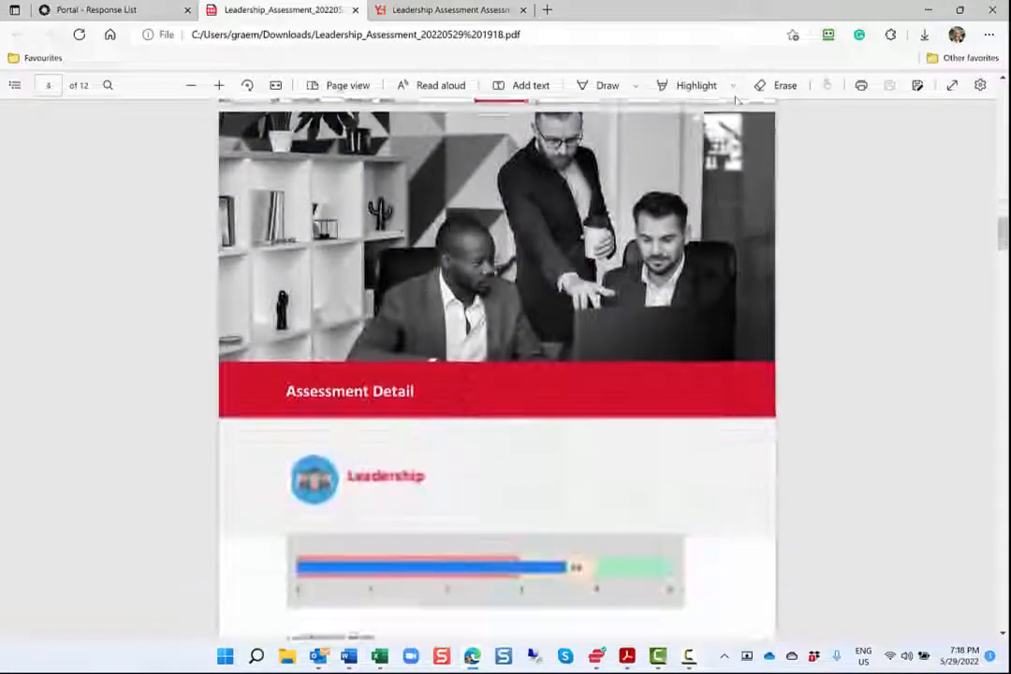
{"action": "scroll", "coordinate": [736, 101], "scroll_direction": "down", "scroll_amount": 4}
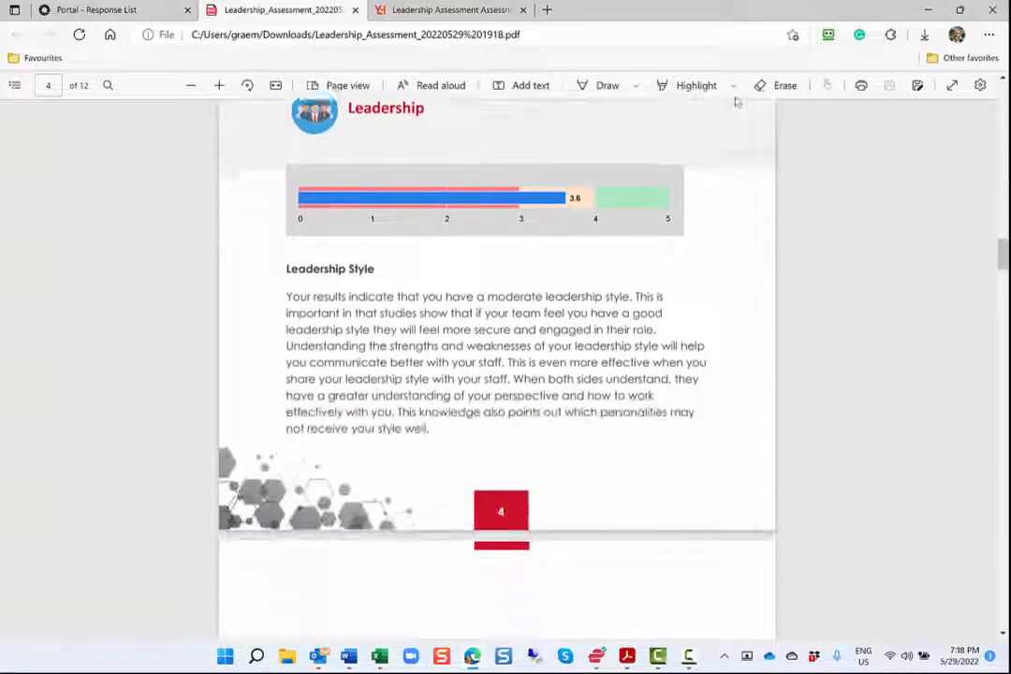
{"action": "scroll", "coordinate": [737, 101], "scroll_direction": "down", "scroll_amount": 1}
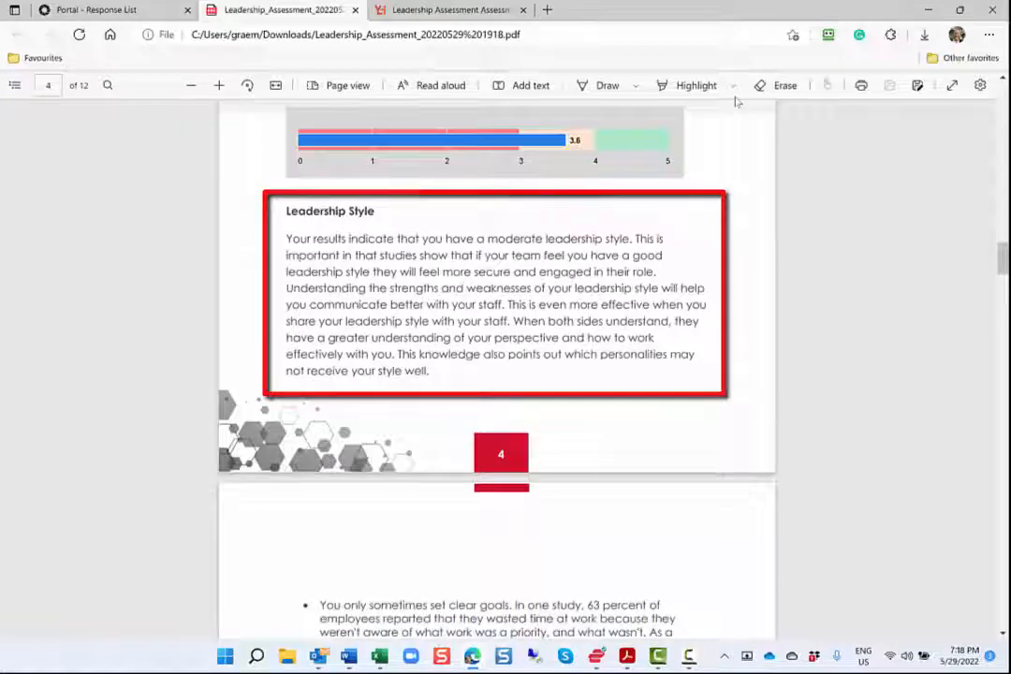
{"action": "scroll", "coordinate": [736, 101], "scroll_direction": "down", "scroll_amount": 3}
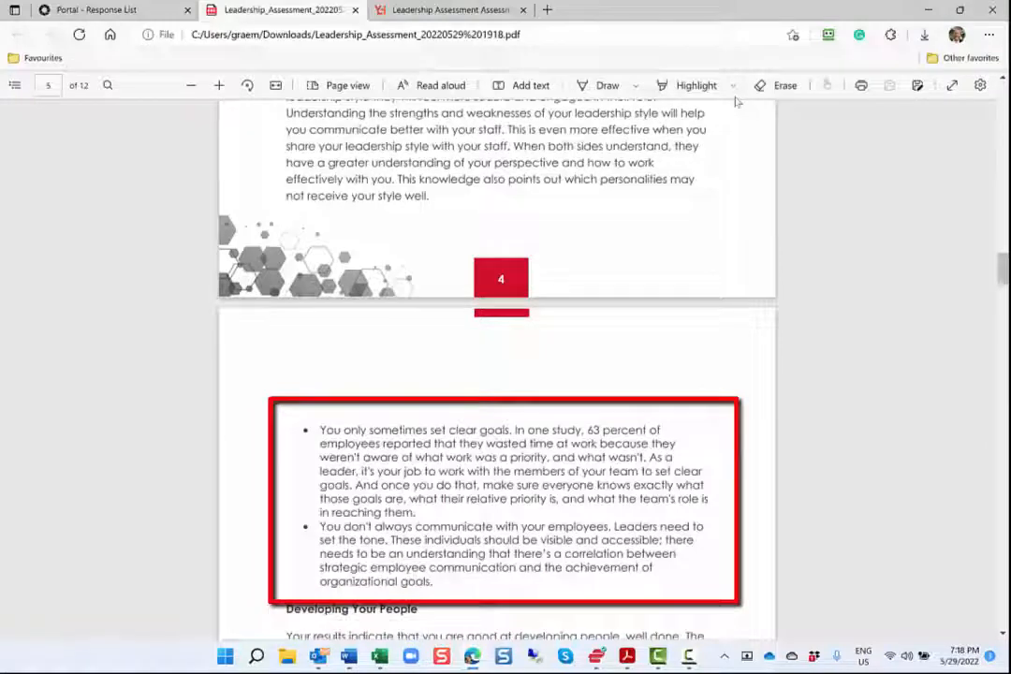
{"action": "scroll", "coordinate": [737, 101], "scroll_direction": "down", "scroll_amount": 5}
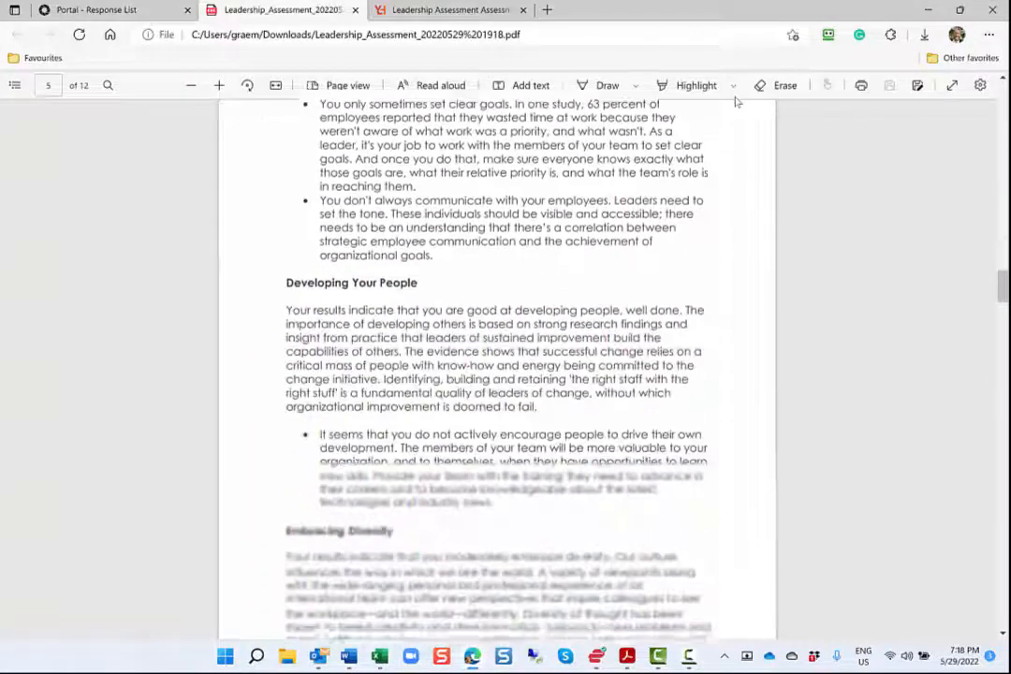
{"action": "scroll", "coordinate": [736, 101], "scroll_direction": "down", "scroll_amount": 1}
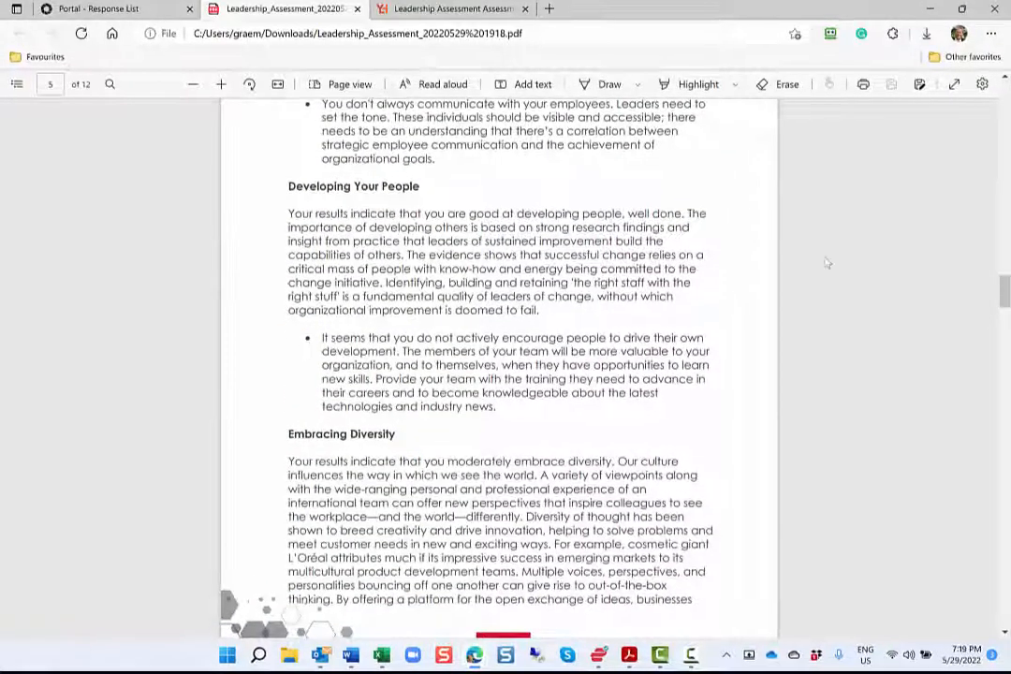
{"action": "scroll", "coordinate": [827, 263], "scroll_direction": "down", "scroll_amount": 15}
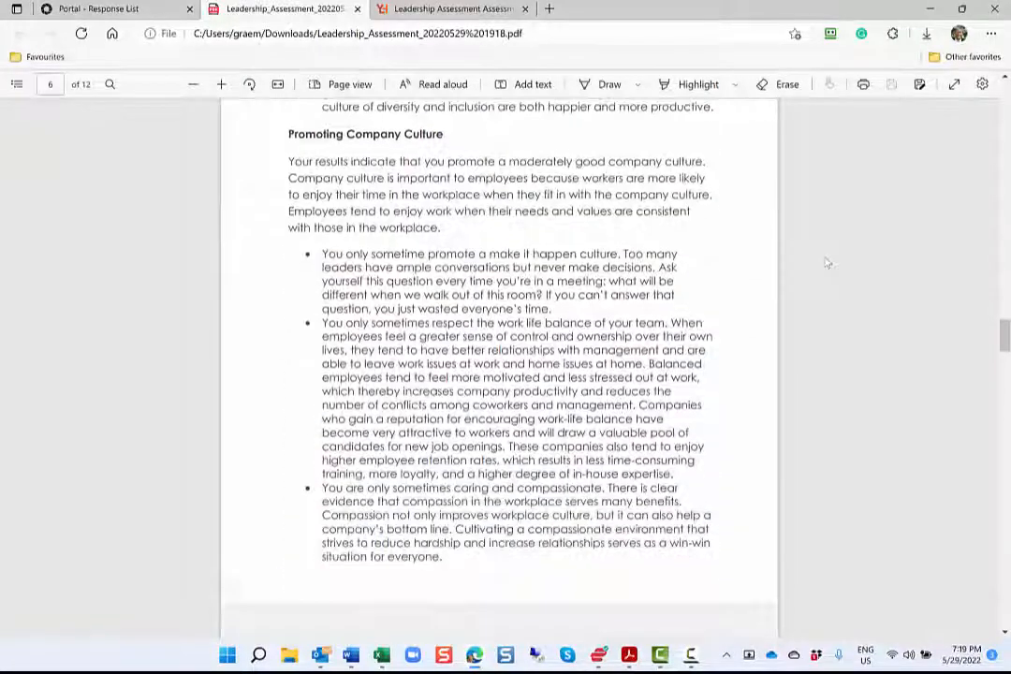
{"action": "scroll", "coordinate": [827, 263], "scroll_direction": "down", "scroll_amount": 10}
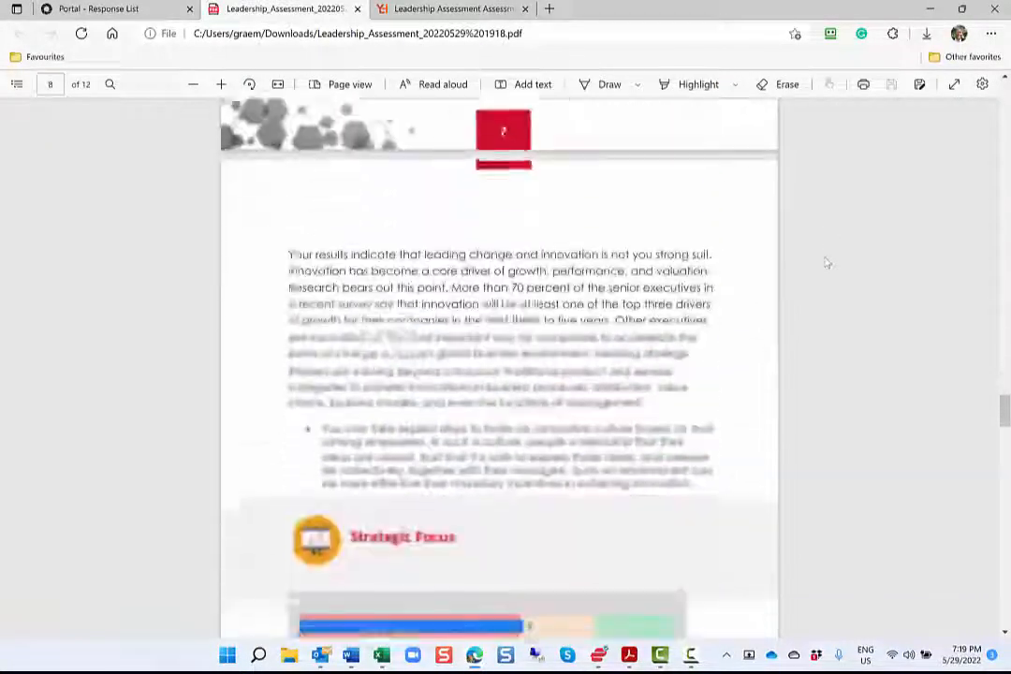
{"action": "scroll", "coordinate": [826, 263], "scroll_direction": "down", "scroll_amount": 10}
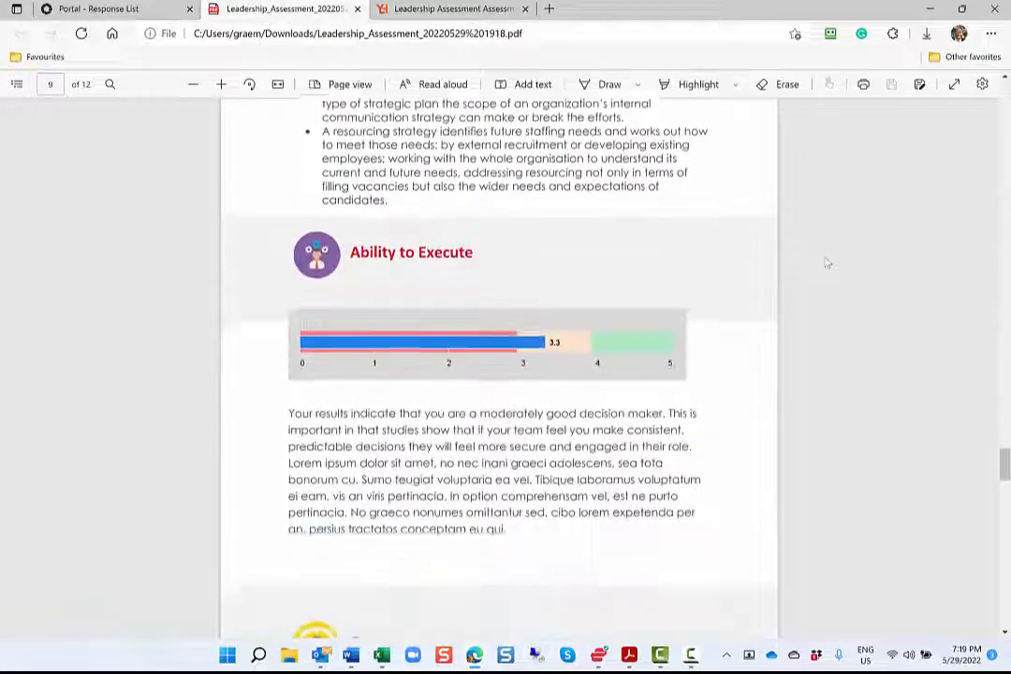
{"action": "scroll", "coordinate": [826, 263], "scroll_direction": "down", "scroll_amount": 10}
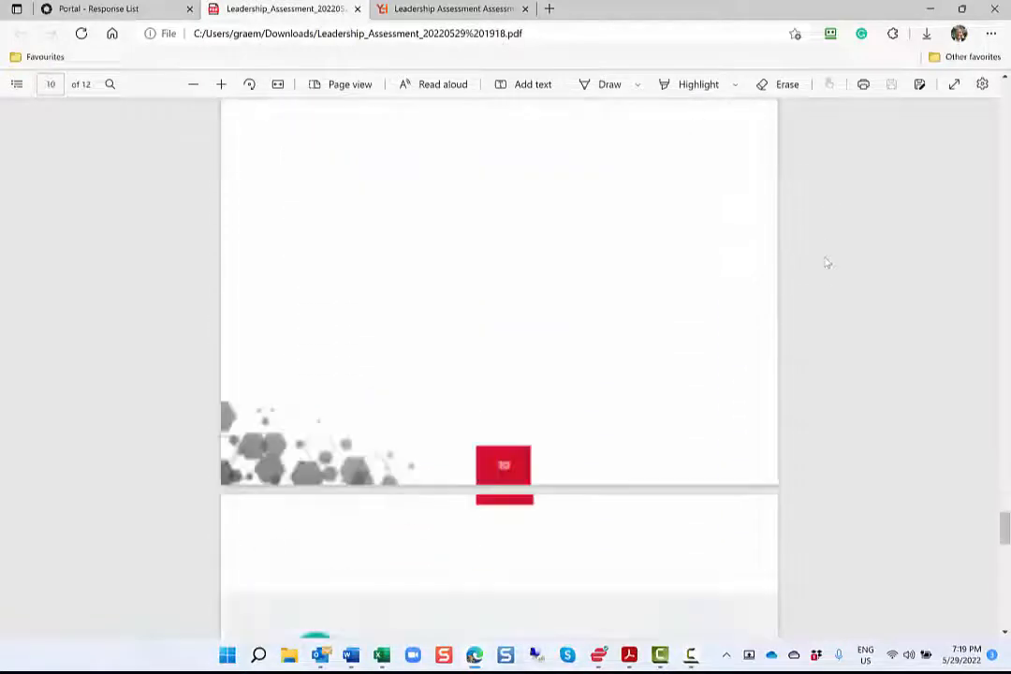
{"action": "scroll", "coordinate": [826, 263], "scroll_direction": "down", "scroll_amount": 2}
{"action": "scroll", "coordinate": [826, 263], "scroll_direction": "down", "scroll_amount": 3}
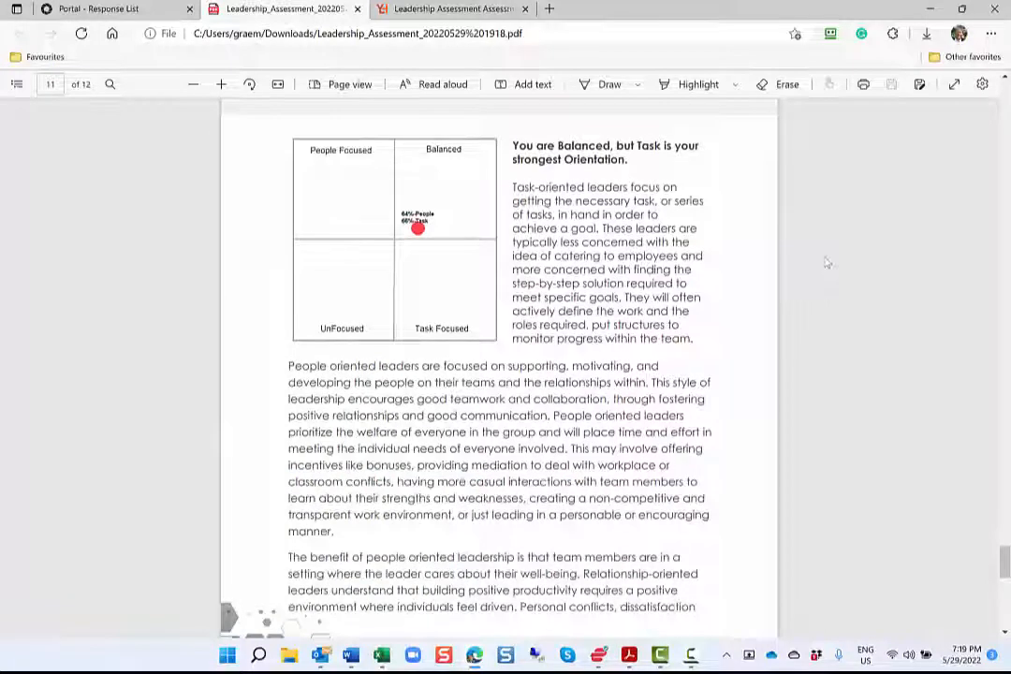
Review the How Strong Is Your Leadership group report, from its score distribution and response charts to the orientation quadrants and Board Members scores
{"action": "scroll", "coordinate": [827, 263], "scroll_direction": "up", "scroll_amount": 3}
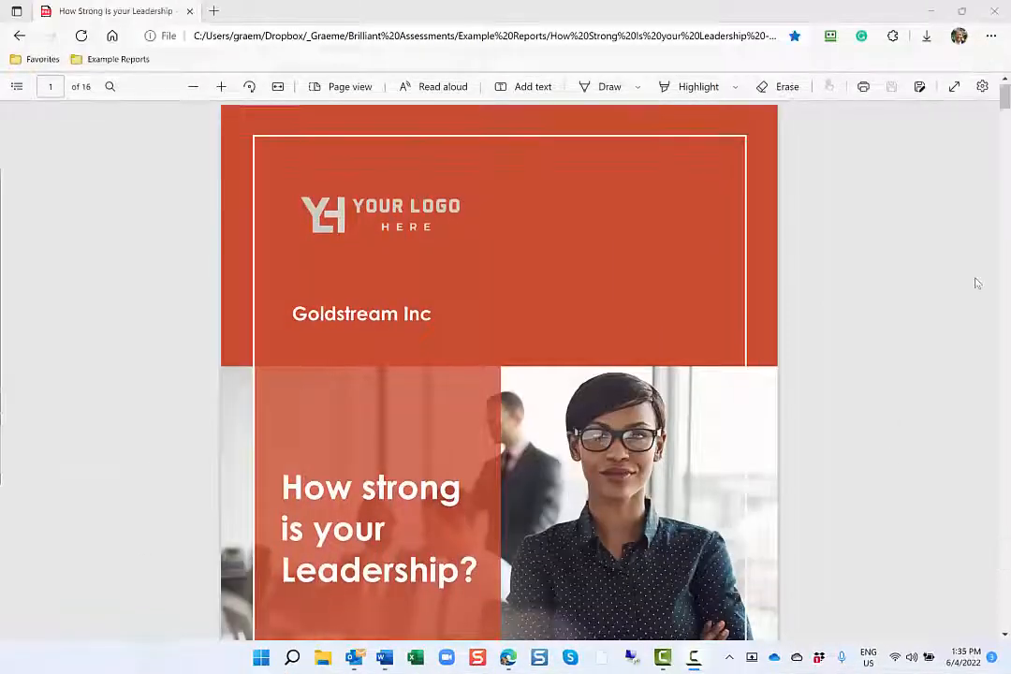
{"action": "scroll", "coordinate": [976, 283], "scroll_direction": "down", "scroll_amount": 15}
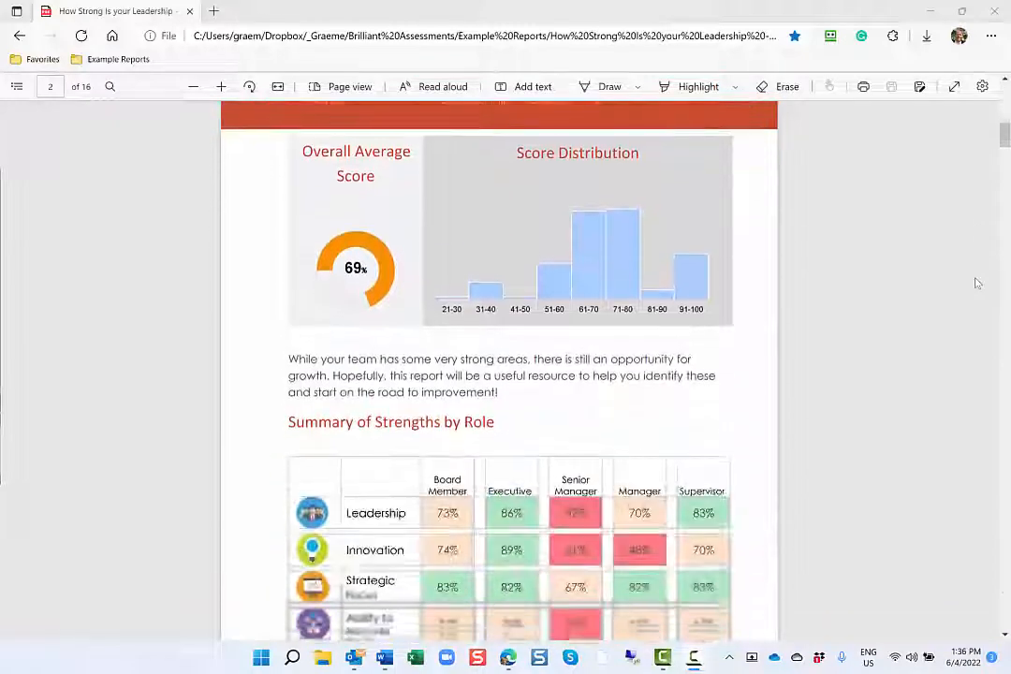
{"action": "scroll", "coordinate": [976, 283], "scroll_direction": "down", "scroll_amount": 10}
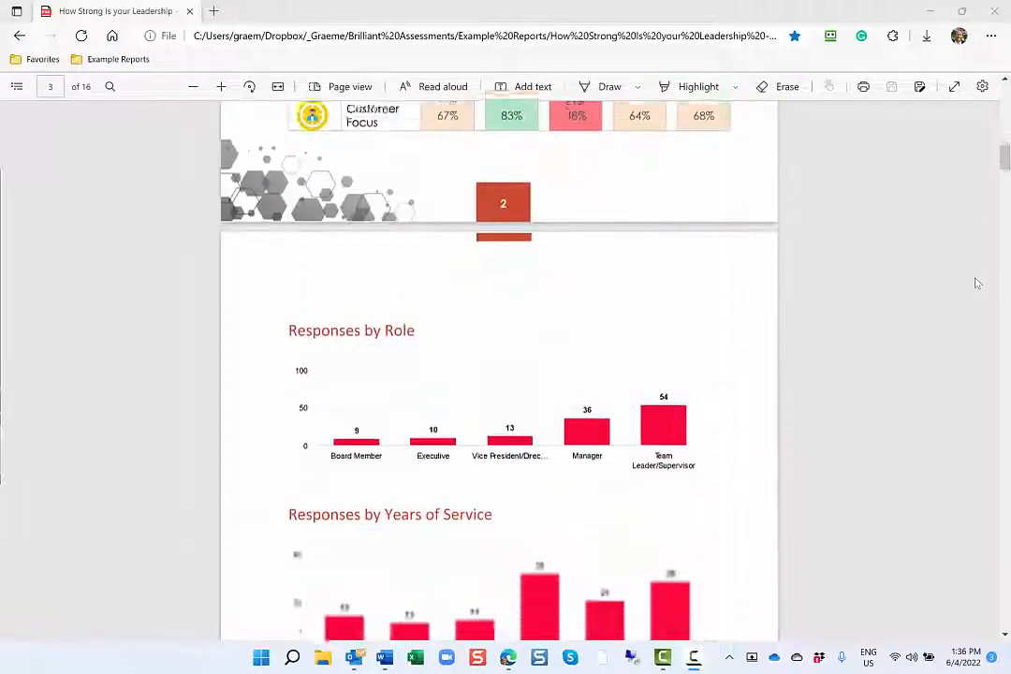
{"action": "scroll", "coordinate": [976, 283], "scroll_direction": "down", "scroll_amount": 5}
{"action": "scroll", "coordinate": [976, 282], "scroll_direction": "down", "scroll_amount": 10}
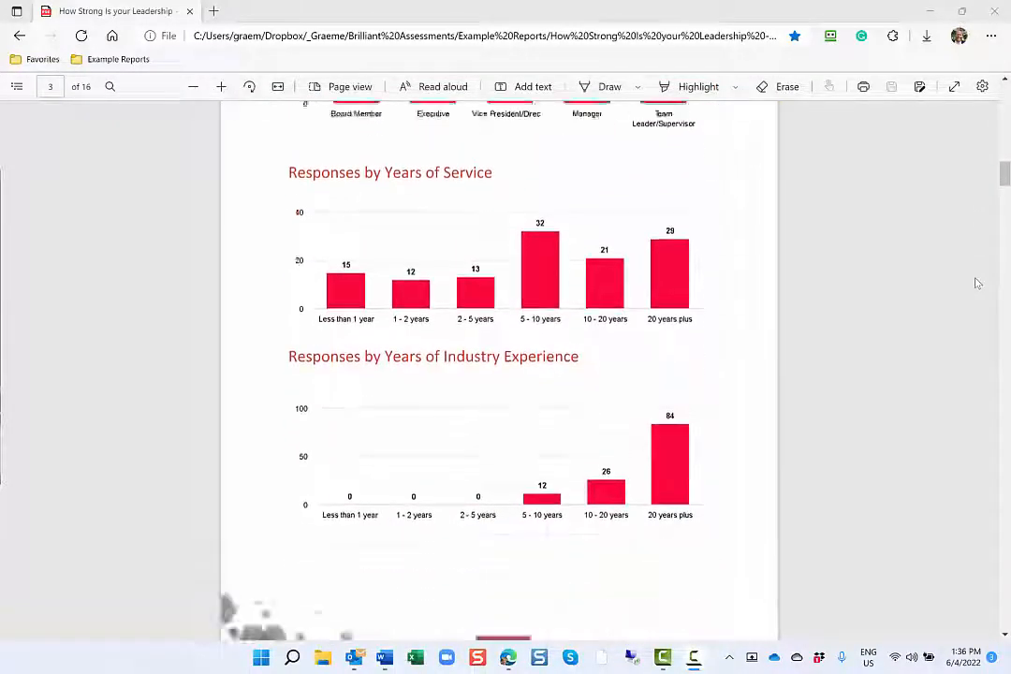
{"action": "scroll", "coordinate": [976, 283], "scroll_direction": "down", "scroll_amount": 1}
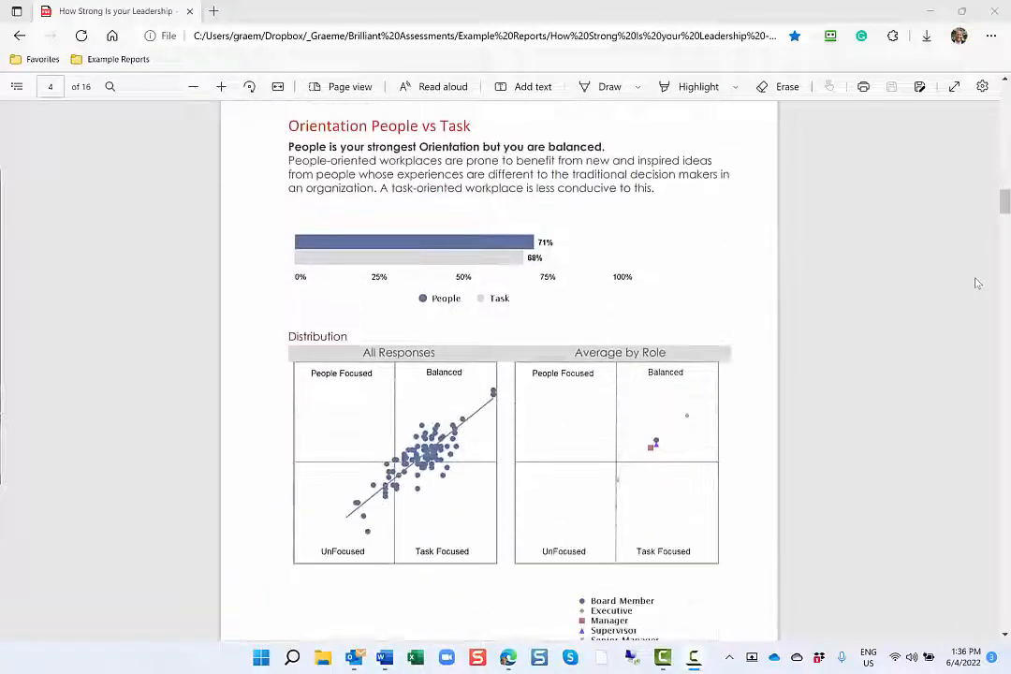
{"action": "scroll", "coordinate": [976, 283], "scroll_direction": "down", "scroll_amount": 15}
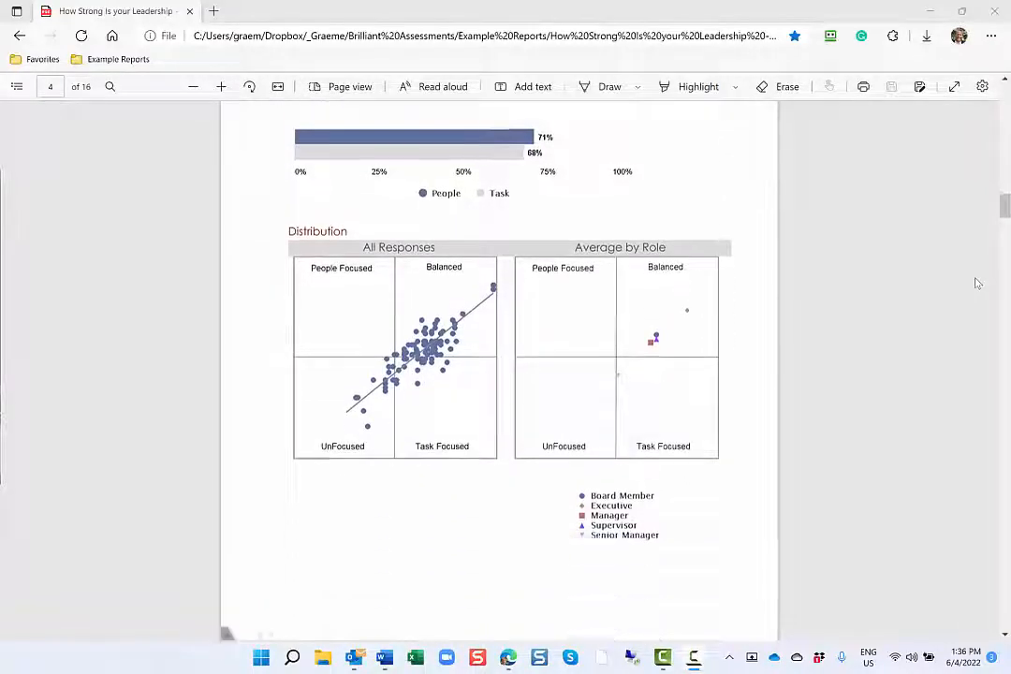
{"action": "scroll", "coordinate": [976, 283], "scroll_direction": "down", "scroll_amount": 15}
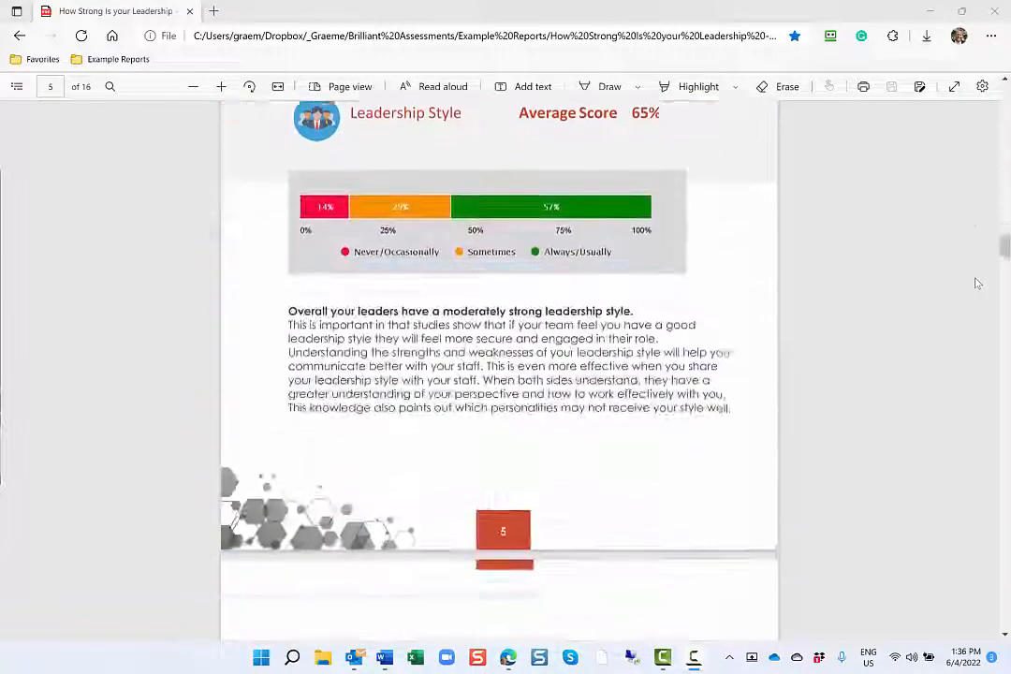
{"action": "scroll", "coordinate": [976, 283], "scroll_direction": "down", "scroll_amount": 4}
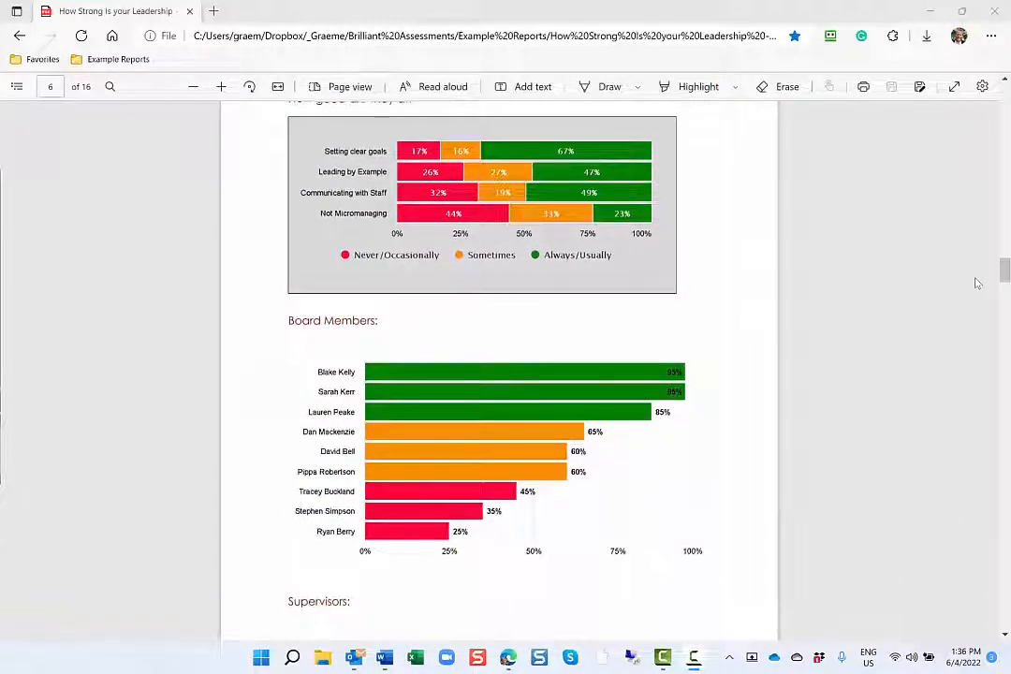
Return to the group report's Overall Average Score page and examine the Summary of Strengths by Role table and response breakdown charts
{"action": "scroll", "coordinate": [976, 282], "scroll_direction": "up", "scroll_amount": 20}
{"action": "scroll", "coordinate": [976, 282], "scroll_direction": "up", "scroll_amount": 20}
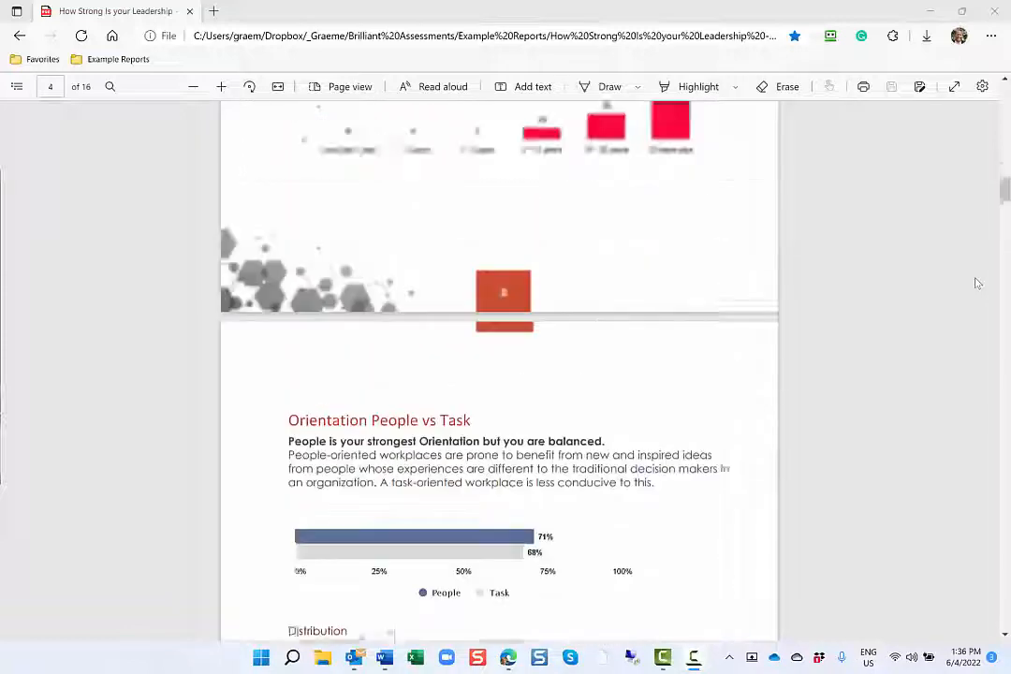
{"action": "scroll", "coordinate": [976, 282], "scroll_direction": "up", "scroll_amount": 4}
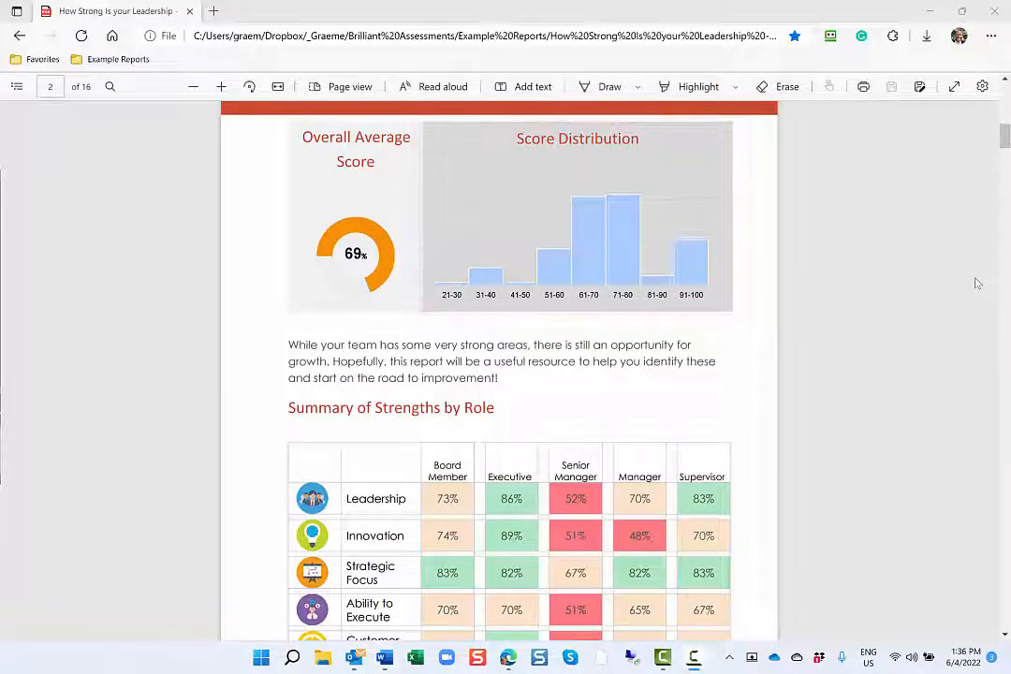
{"action": "scroll", "coordinate": [976, 283], "scroll_direction": "down", "scroll_amount": 4}
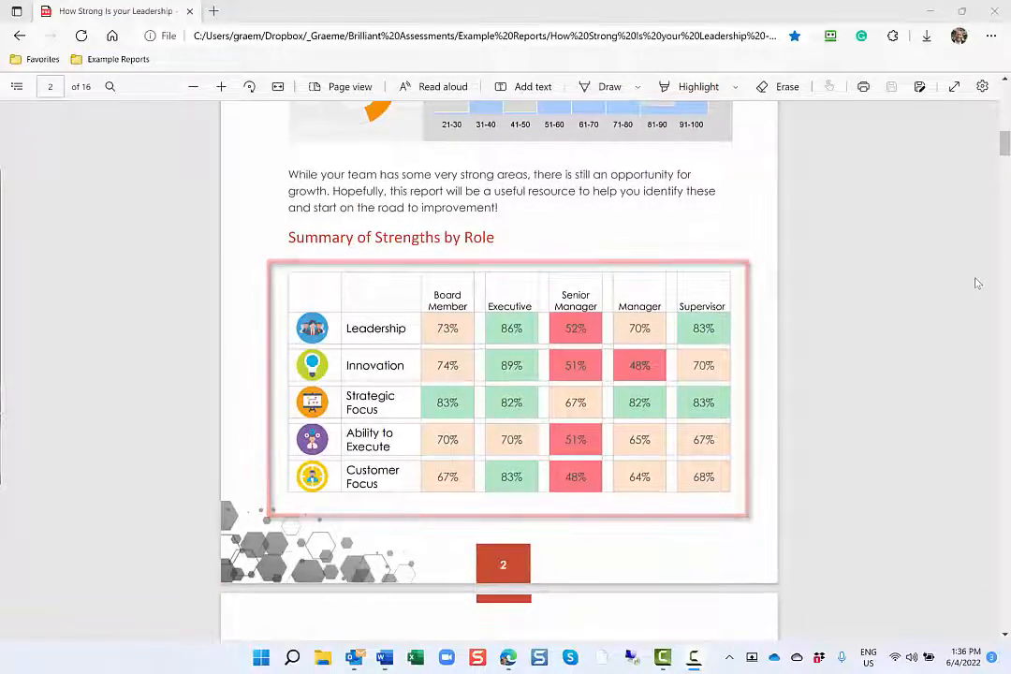
{"action": "scroll", "coordinate": [976, 283], "scroll_direction": "down", "scroll_amount": 8}
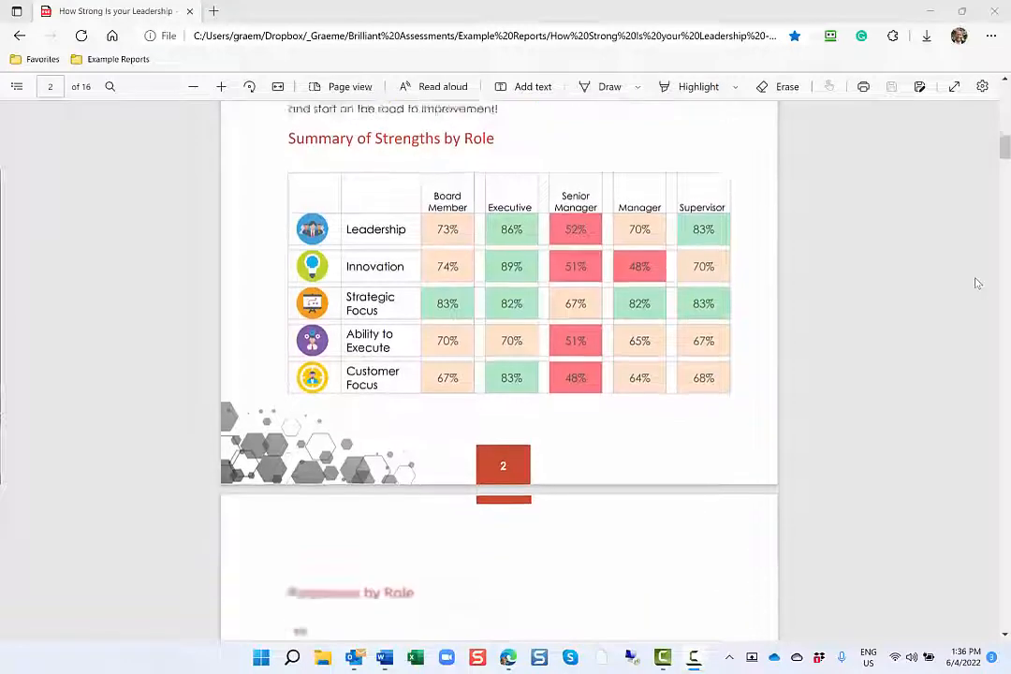
{"action": "scroll", "coordinate": [976, 283], "scroll_direction": "down", "scroll_amount": 2}
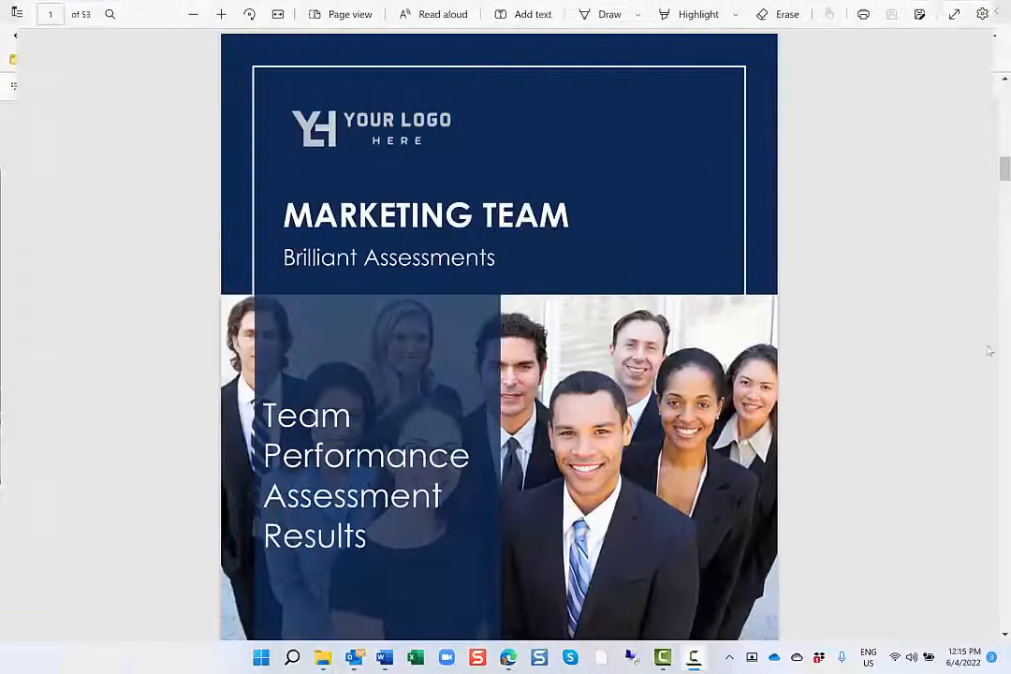
{"action": "scroll", "coordinate": [988, 350], "scroll_direction": "down", "scroll_amount": 5}
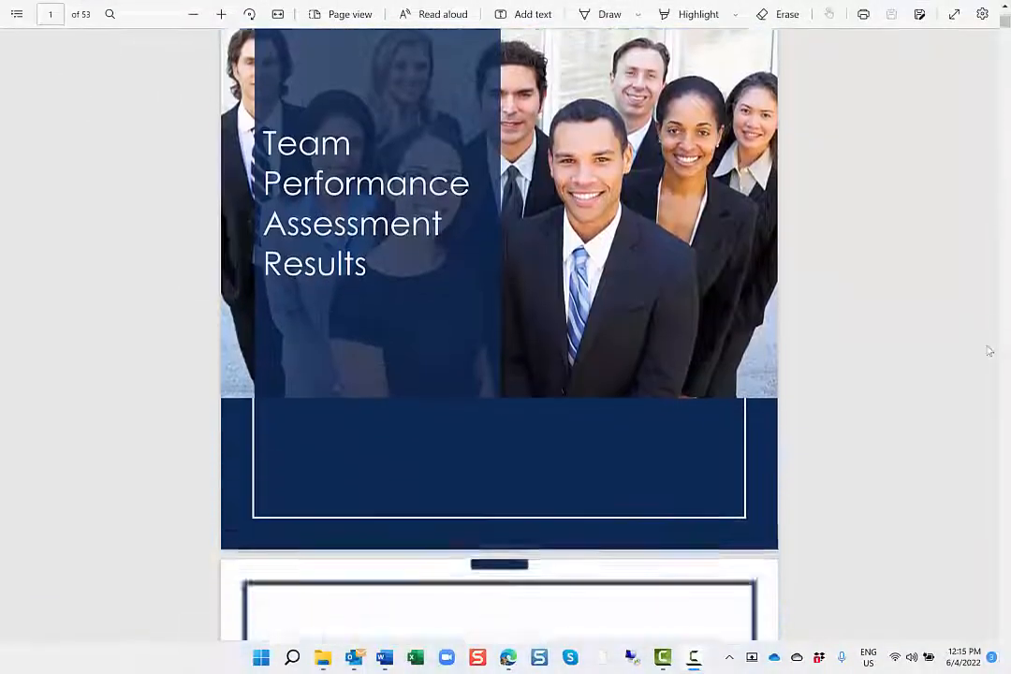
Review the Marketing Team's Team Performance report, from the overall rating and section scores to the Context and Readiness for Change pages
{"action": "scroll", "coordinate": [988, 351], "scroll_direction": "down", "scroll_amount": 10}
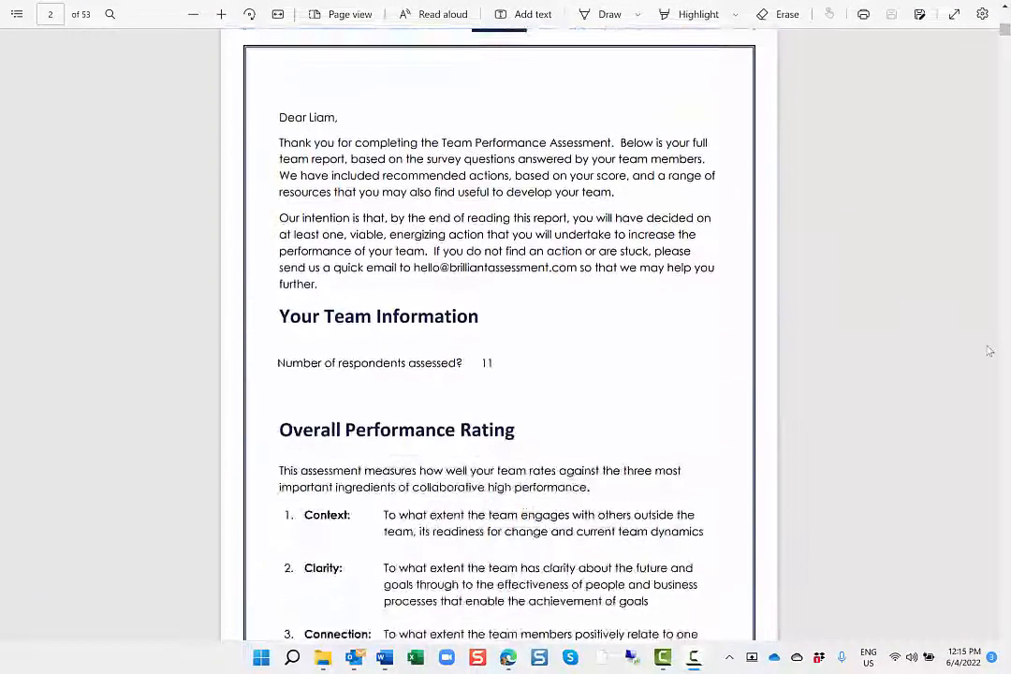
{"action": "scroll", "coordinate": [988, 351], "scroll_direction": "down", "scroll_amount": 12}
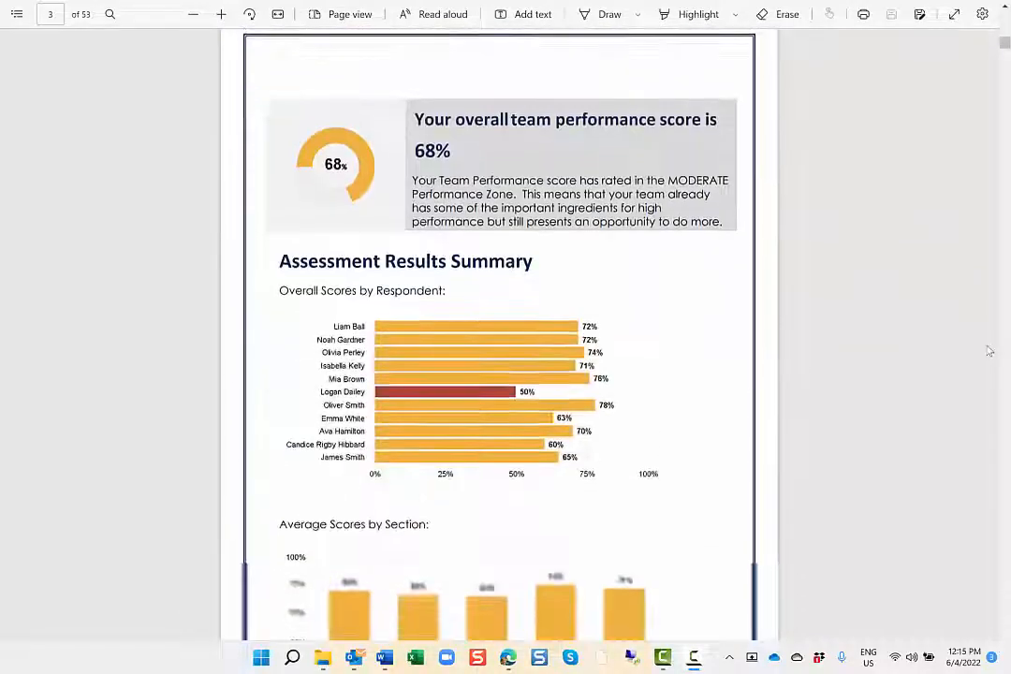
{"action": "scroll", "coordinate": [989, 350], "scroll_direction": "down", "scroll_amount": 2}
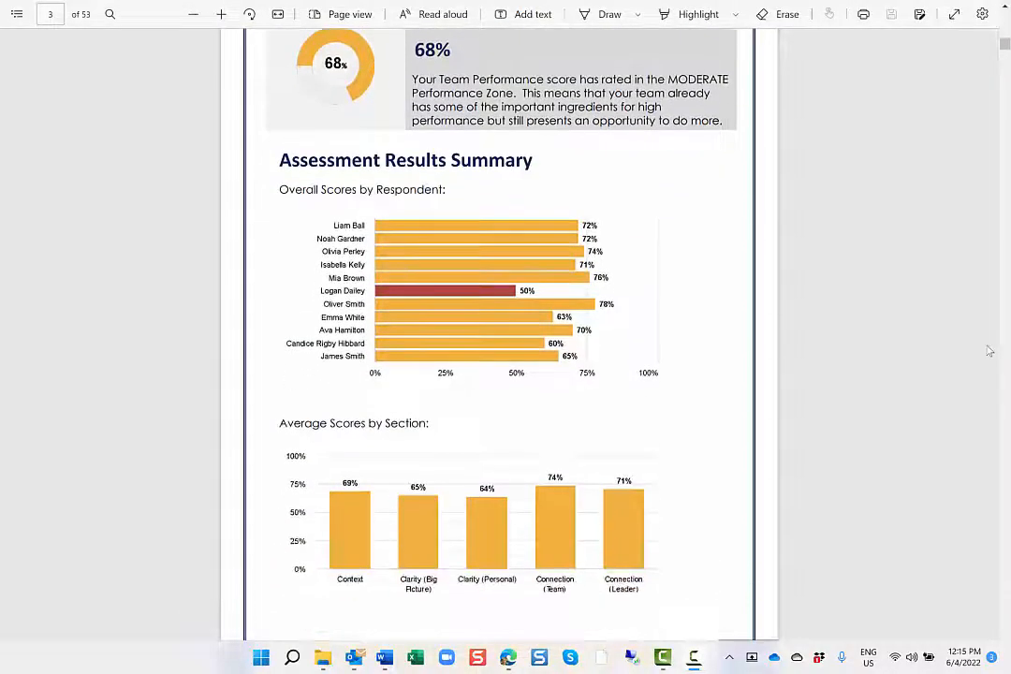
{"action": "scroll", "coordinate": [989, 351], "scroll_direction": "down", "scroll_amount": 15}
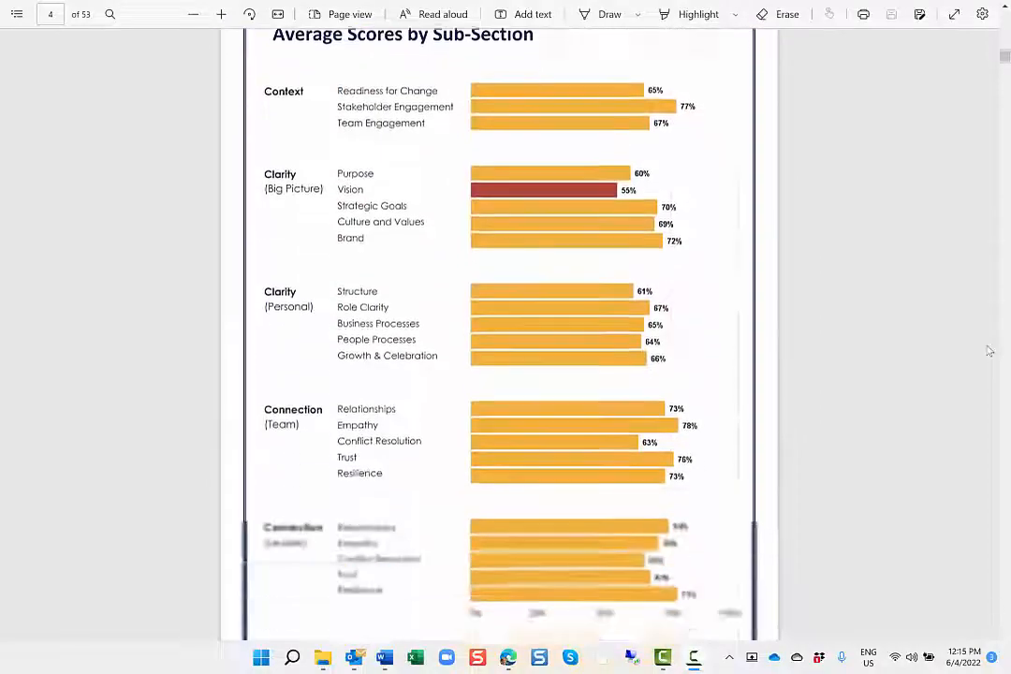
{"action": "scroll", "coordinate": [988, 351], "scroll_direction": "down", "scroll_amount": 13}
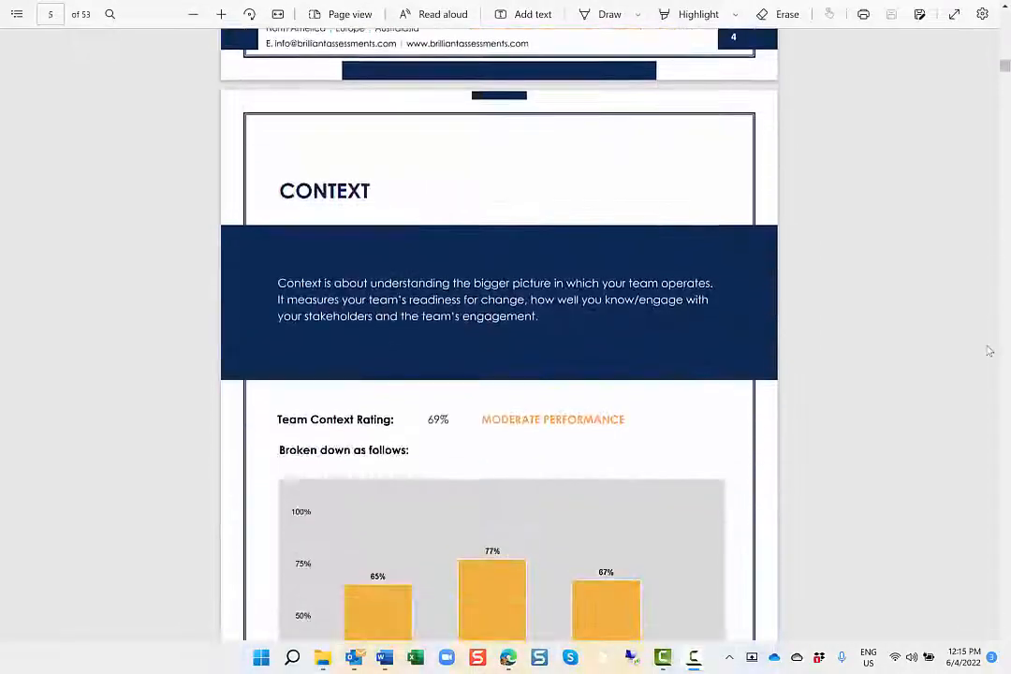
{"action": "scroll", "coordinate": [988, 351], "scroll_direction": "down", "scroll_amount": 13}
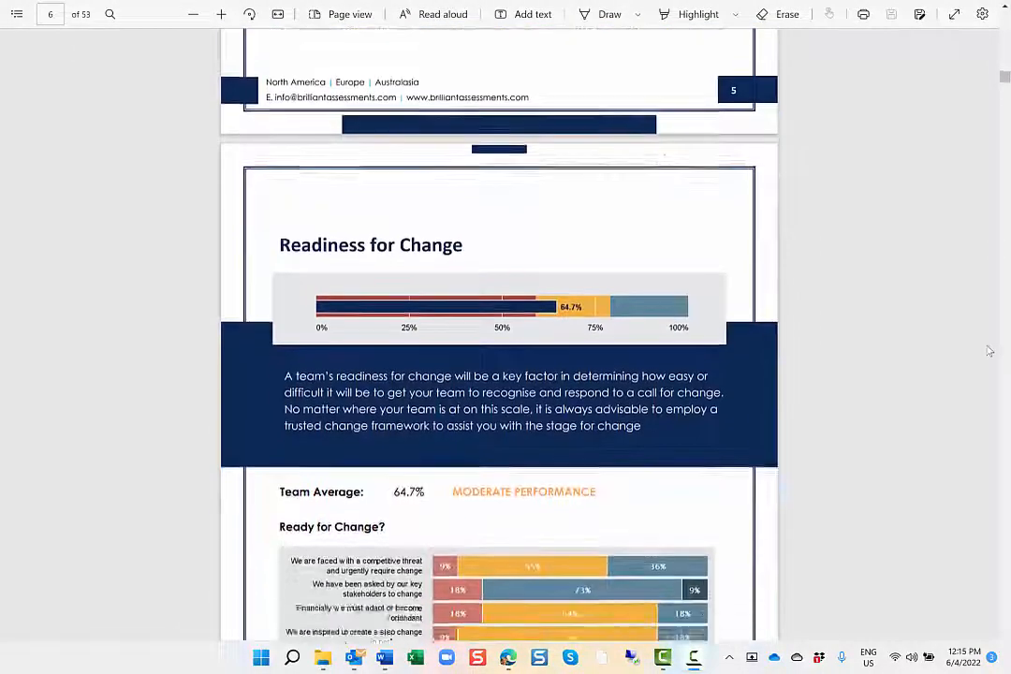
{"action": "scroll", "coordinate": [989, 351], "scroll_direction": "down", "scroll_amount": 4}
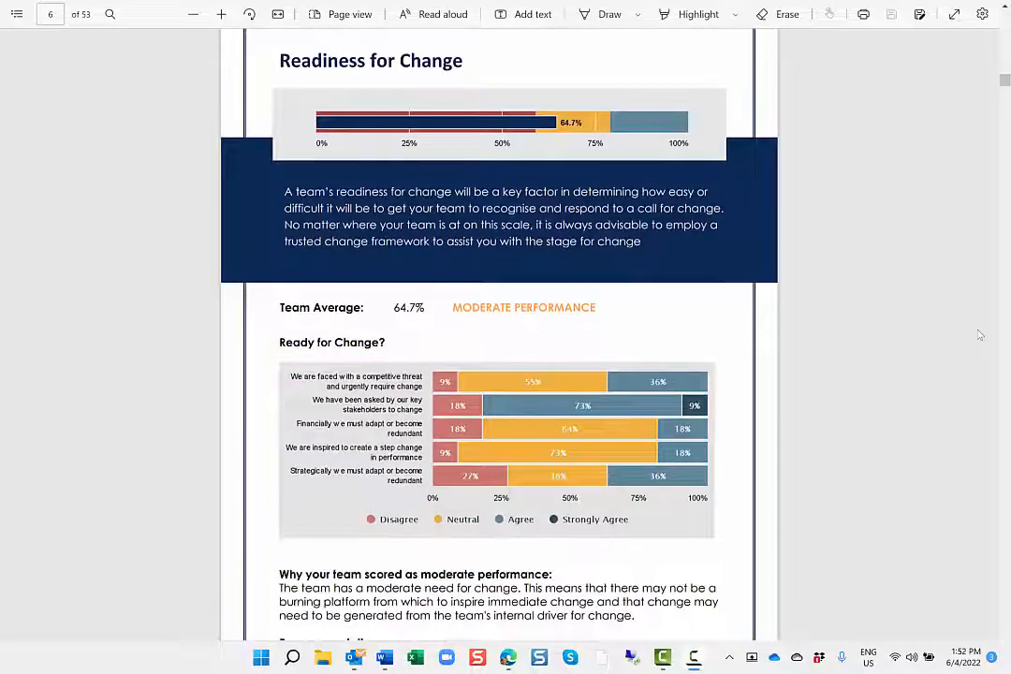
{"action": "scroll", "coordinate": [979, 335], "scroll_direction": "down", "scroll_amount": 5}
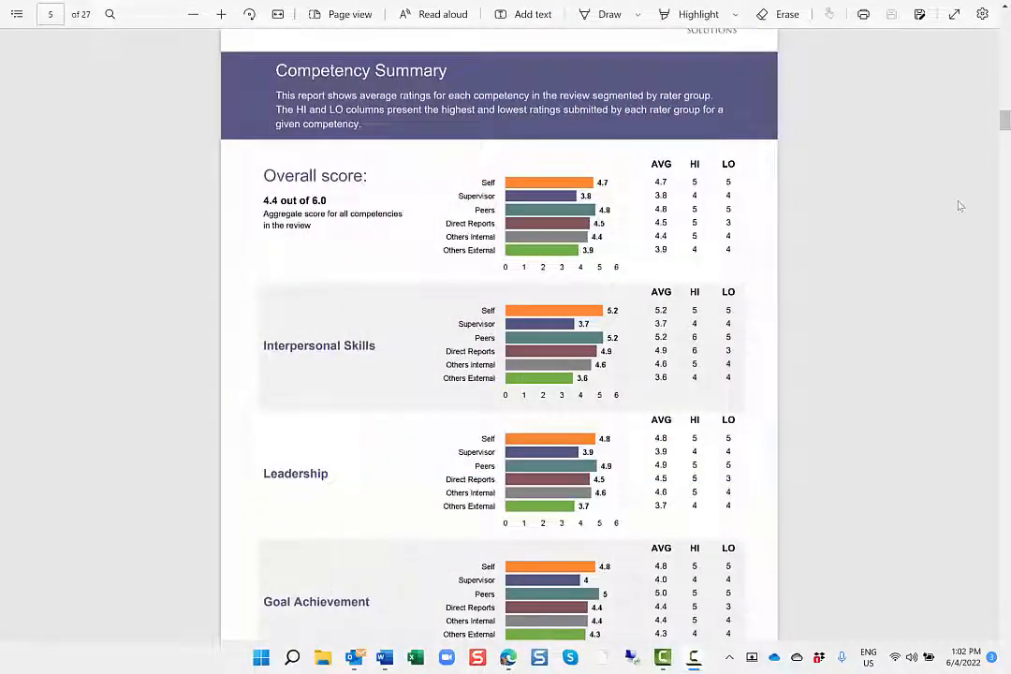
Review the multi-rater report's Competency Summary, individual item ratings, Highest Rated Items and Open Ended Comments
{"action": "scroll", "coordinate": [959, 205], "scroll_direction": "down", "scroll_amount": 1}
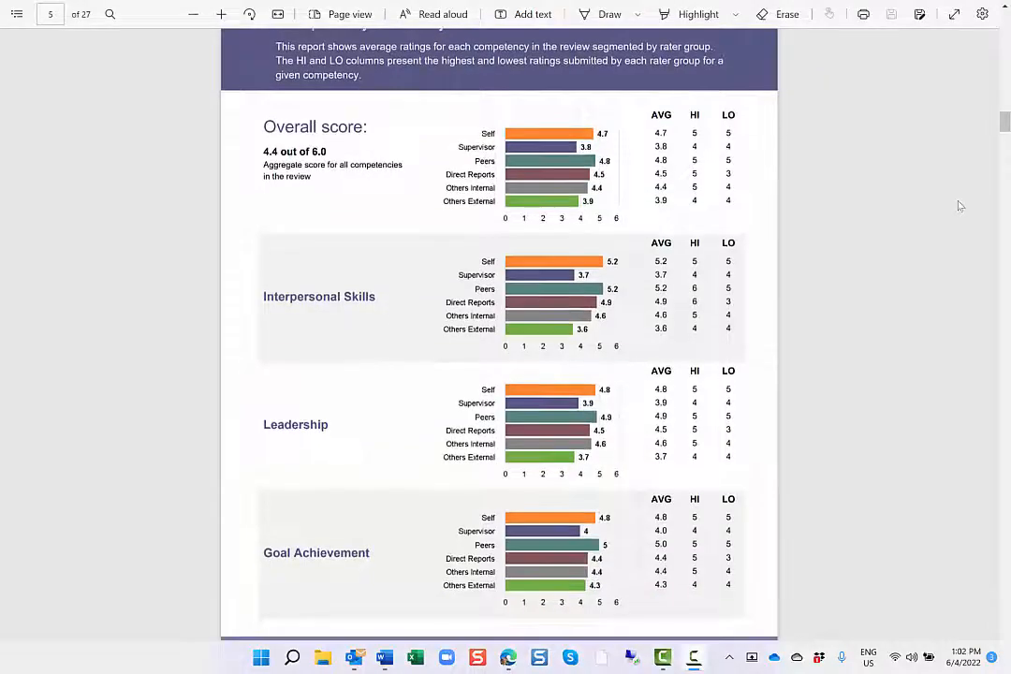
{"action": "scroll", "coordinate": [959, 205], "scroll_direction": "down", "scroll_amount": 15}
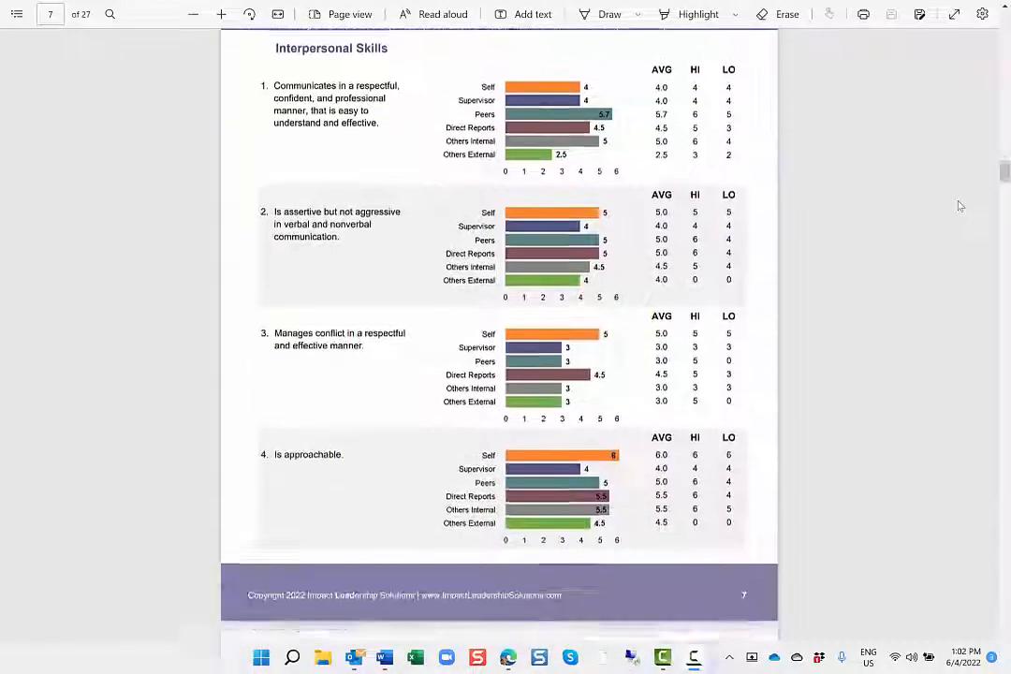
{"action": "scroll", "coordinate": [960, 205], "scroll_direction": "down", "scroll_amount": 20}
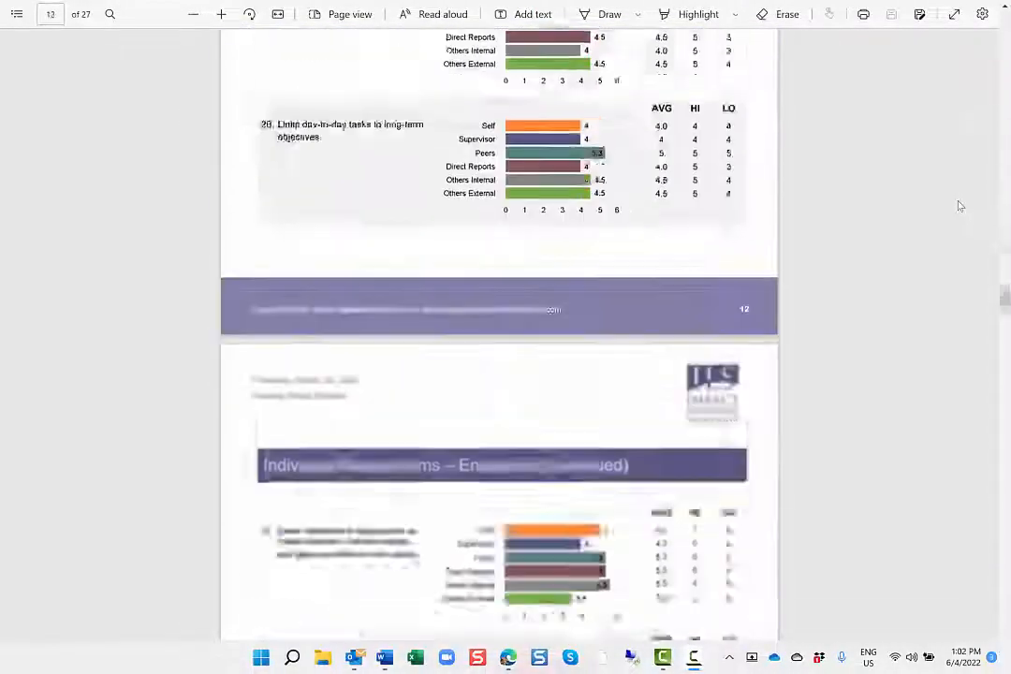
{"action": "scroll", "coordinate": [960, 205], "scroll_direction": "down", "scroll_amount": 20}
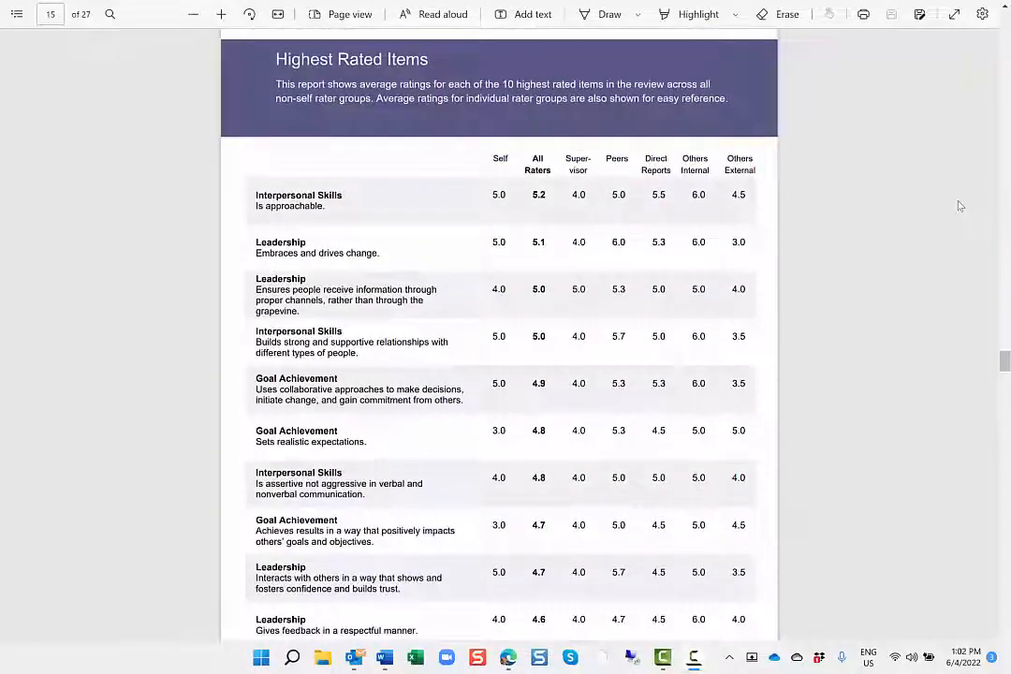
{"action": "scroll", "coordinate": [959, 205], "scroll_direction": "down", "scroll_amount": 8}
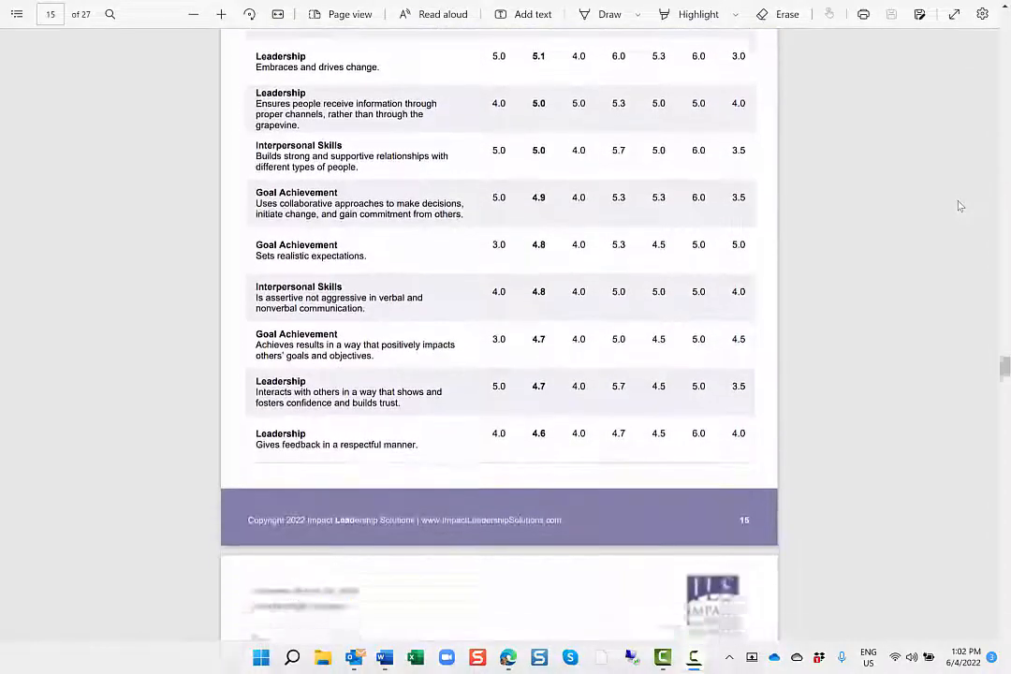
{"action": "scroll", "coordinate": [960, 204], "scroll_direction": "down", "scroll_amount": 10}
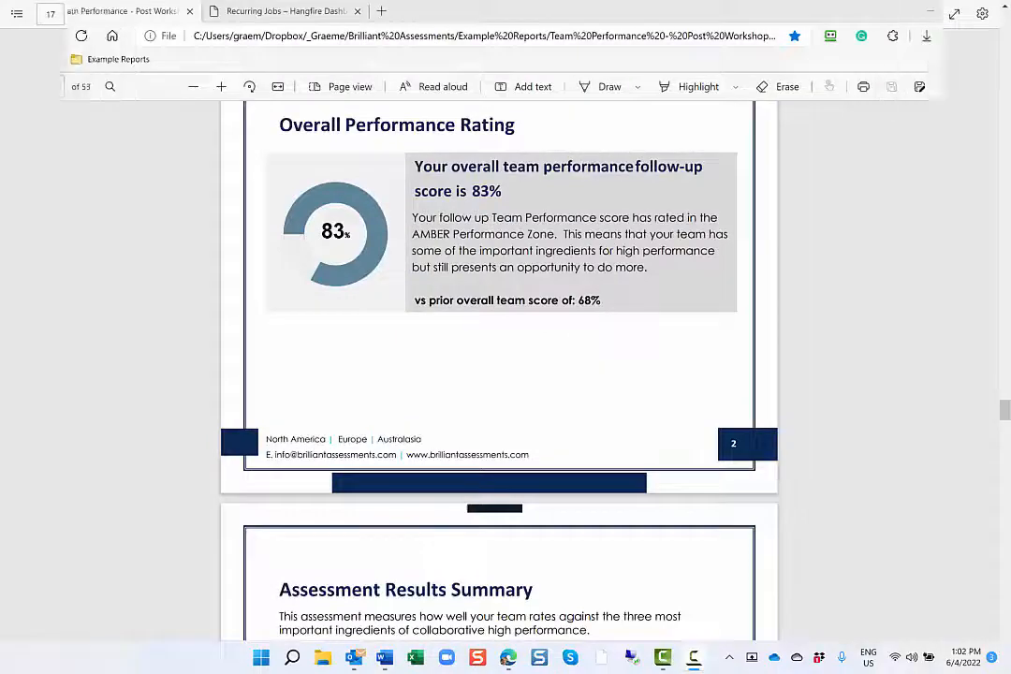
{"action": "scroll", "coordinate": [967, 191], "scroll_direction": "down", "scroll_amount": 5}
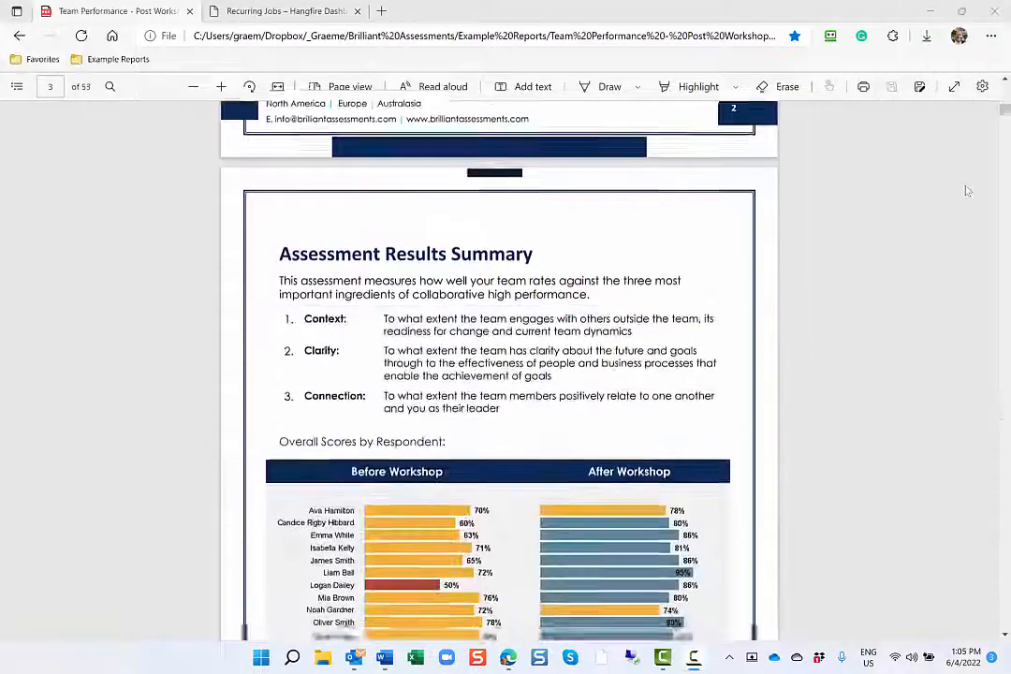
Examine the Team Performance report's Before and After Workshop charts and the Leadership Comparison Report's Overall Score and Your Results Over Time charts
{"action": "scroll", "coordinate": [967, 191], "scroll_direction": "down", "scroll_amount": 4}
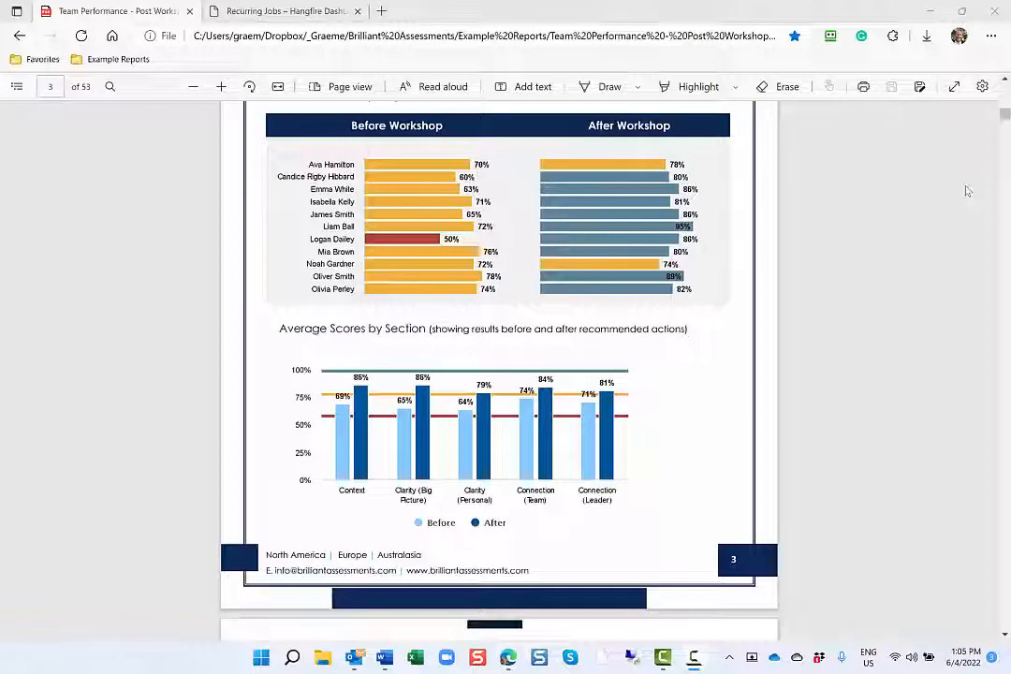
{"action": "scroll", "coordinate": [967, 191], "scroll_direction": "down", "scroll_amount": 6}
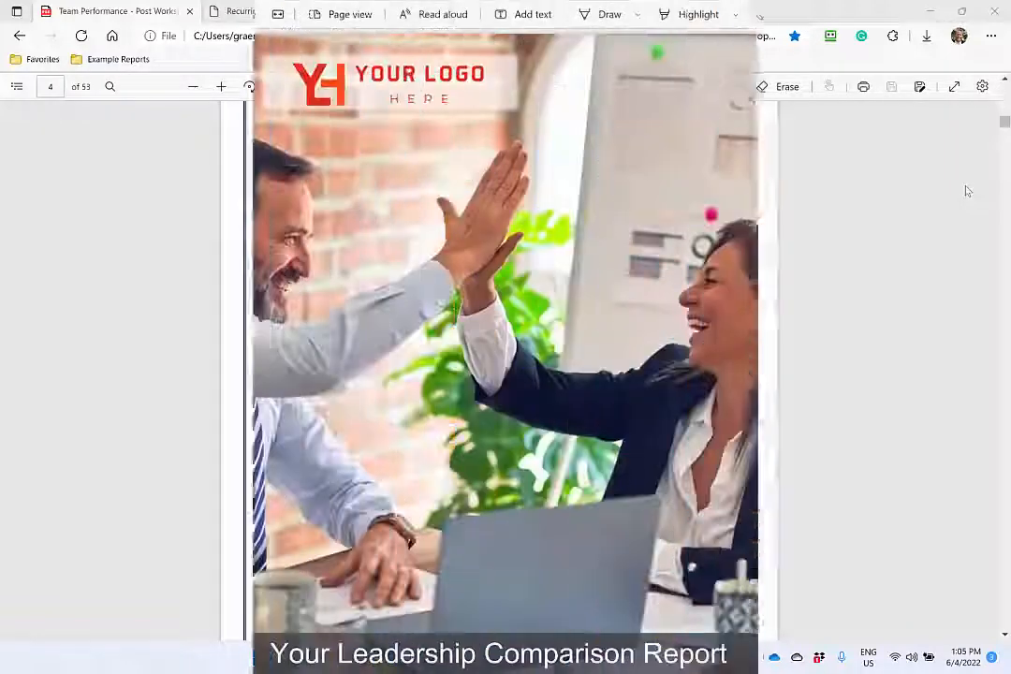
{"action": "scroll", "coordinate": [974, 178], "scroll_direction": "down", "scroll_amount": 4}
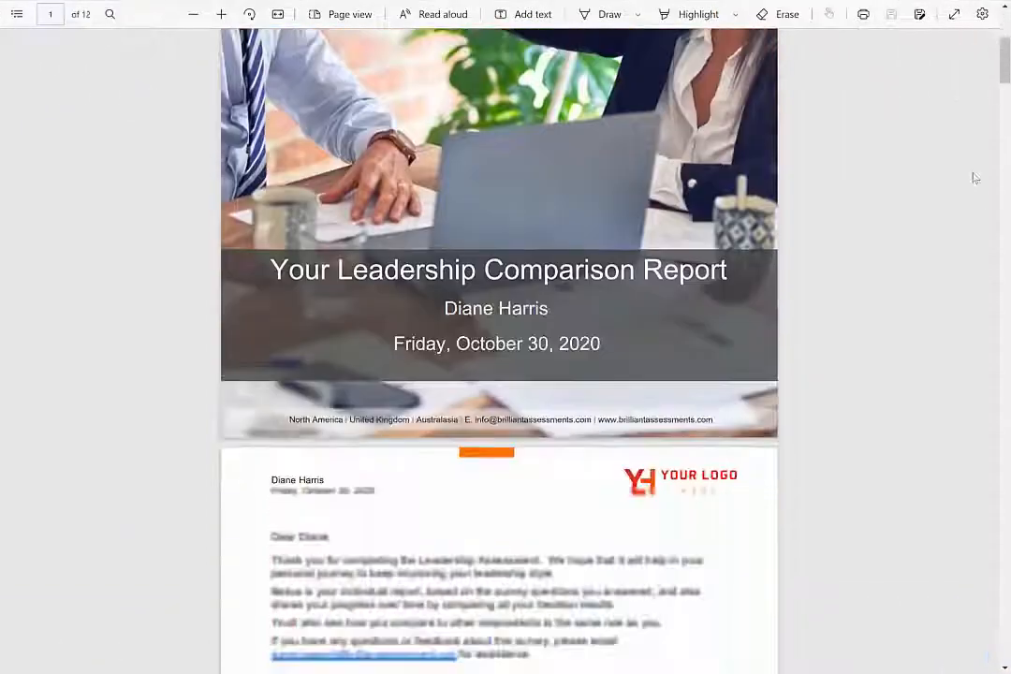
{"action": "scroll", "coordinate": [974, 177], "scroll_direction": "down", "scroll_amount": 10}
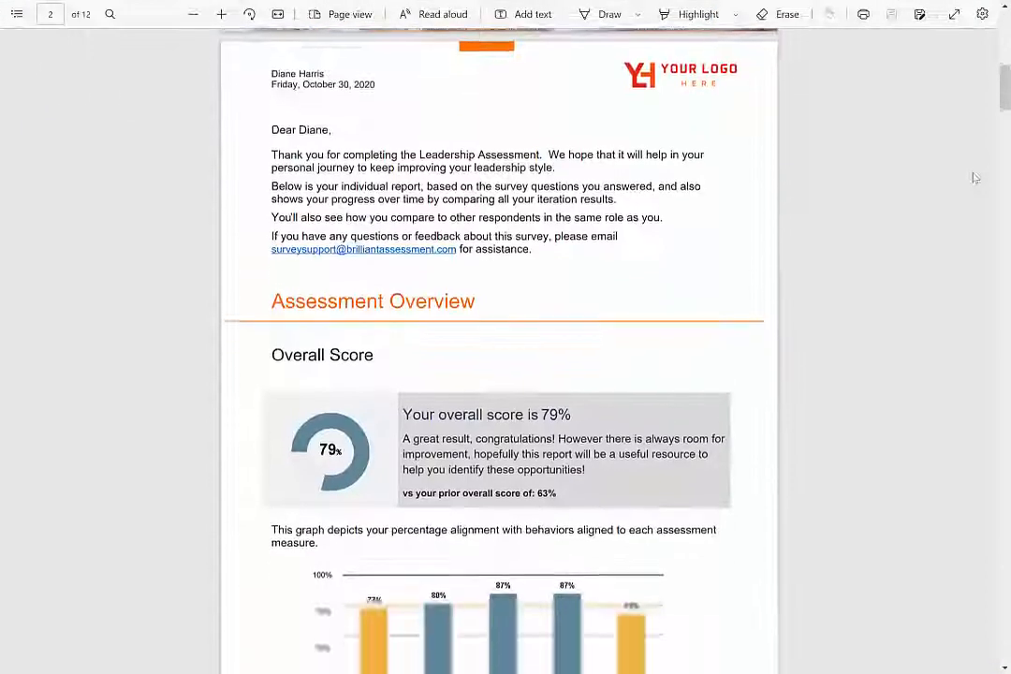
{"action": "scroll", "coordinate": [973, 178], "scroll_direction": "down", "scroll_amount": 5}
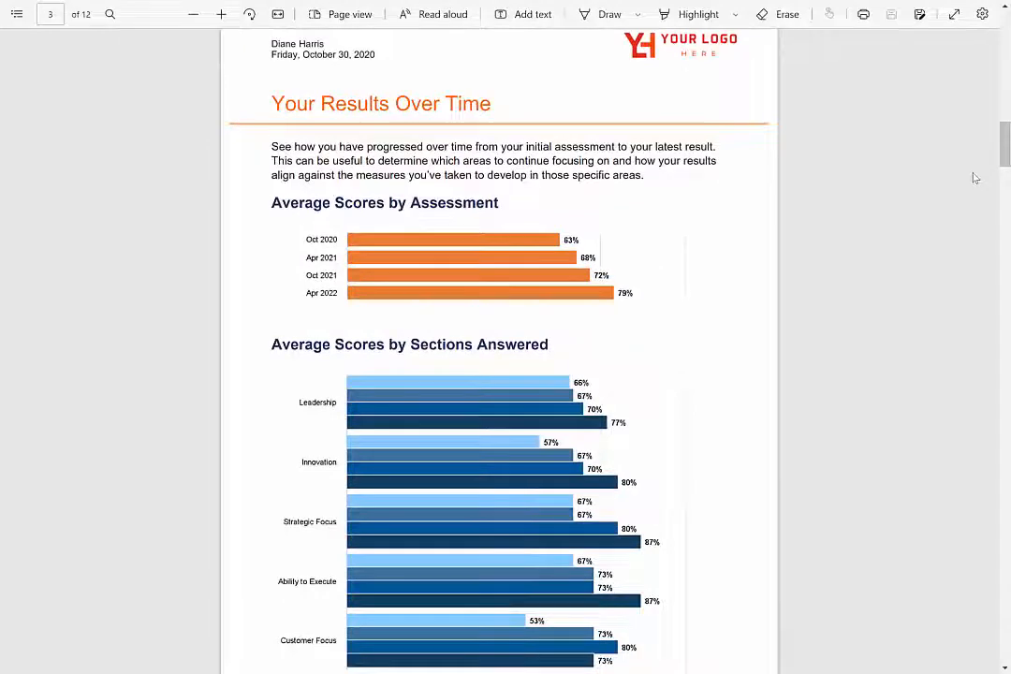
{"action": "scroll", "coordinate": [973, 178], "scroll_direction": "down", "scroll_amount": 2}
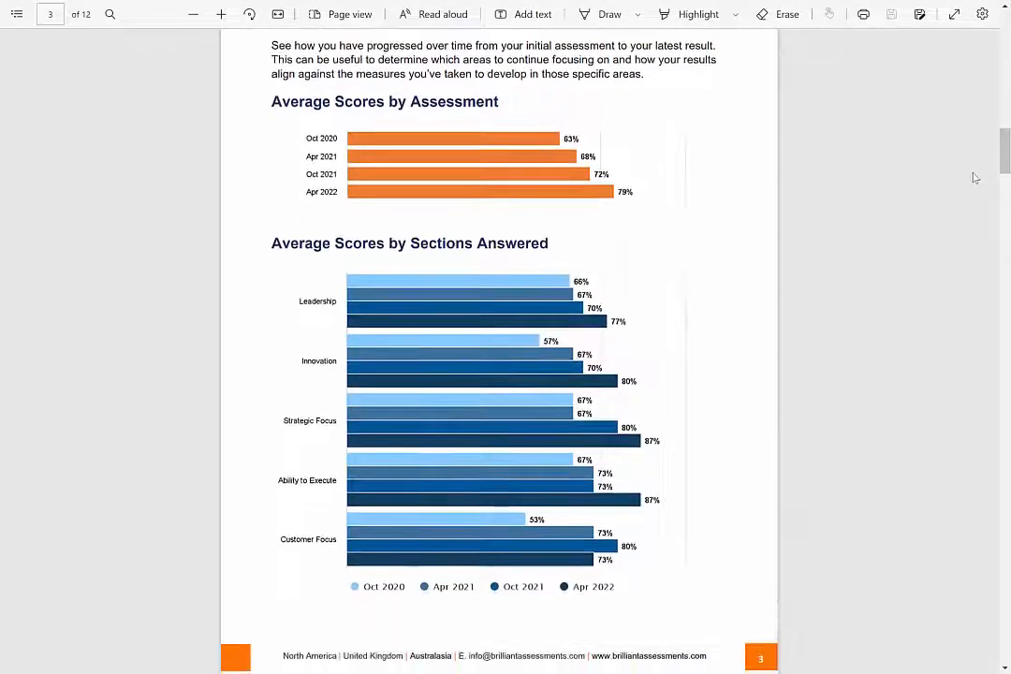
Switch to the Brilliant Assessments portal's Dashboard page
{"action": "key", "text": "alt+Tab"}
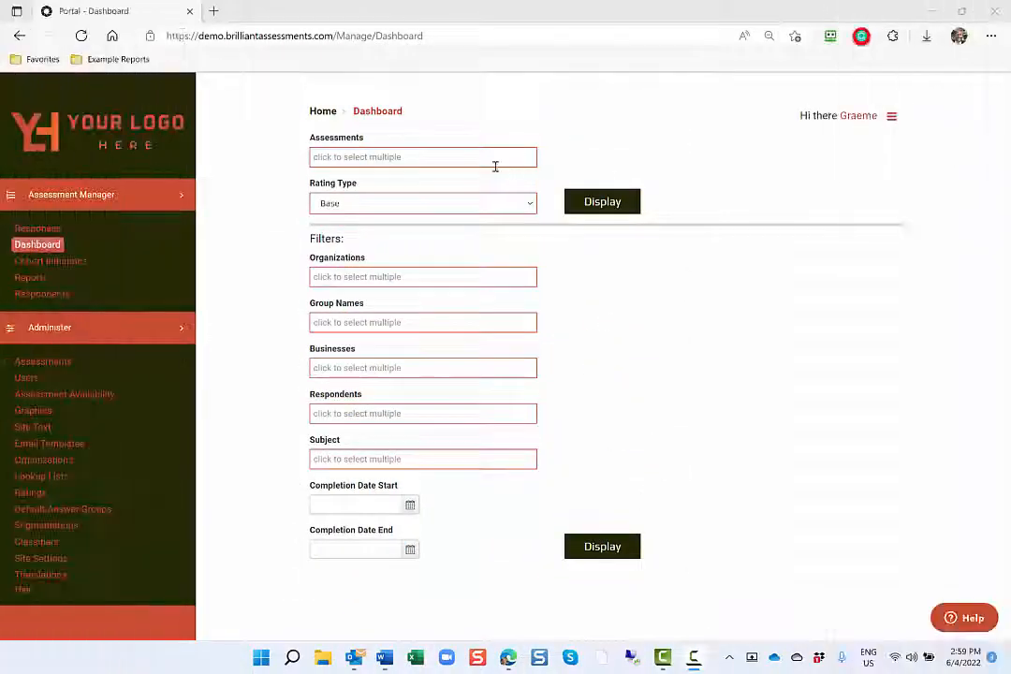
Display the dashboard for Leadership Assessment.1 using the Base rating type
{"action": "left_click", "coordinate": [495, 166]}
{"action": "scroll", "coordinate": [384, 262], "scroll_direction": "down", "scroll_amount": 1}
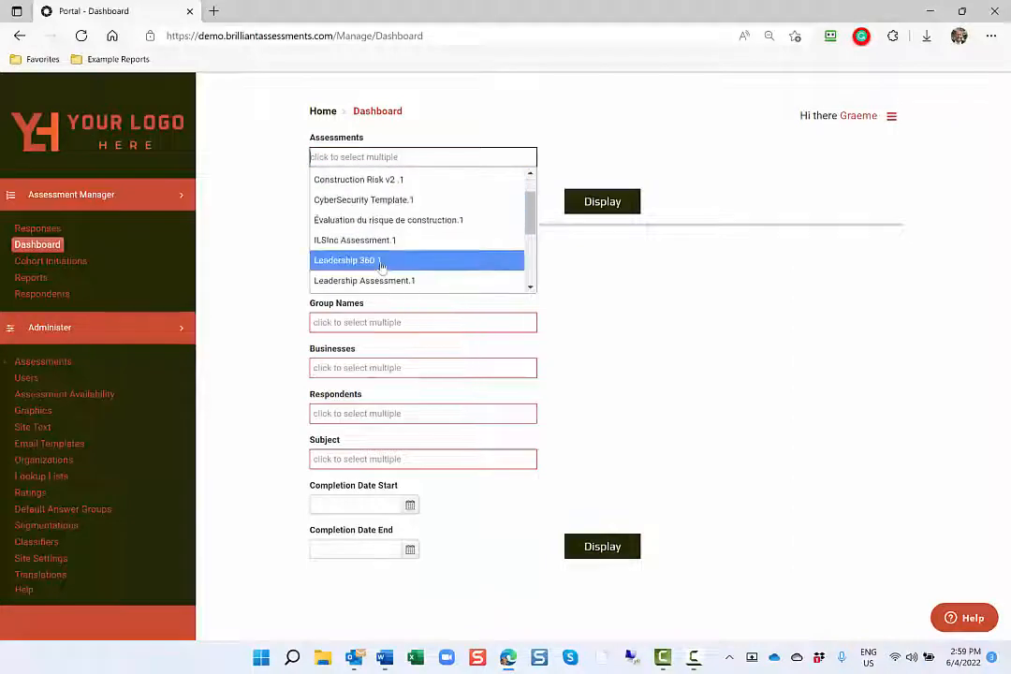
{"action": "left_click", "coordinate": [364, 285]}
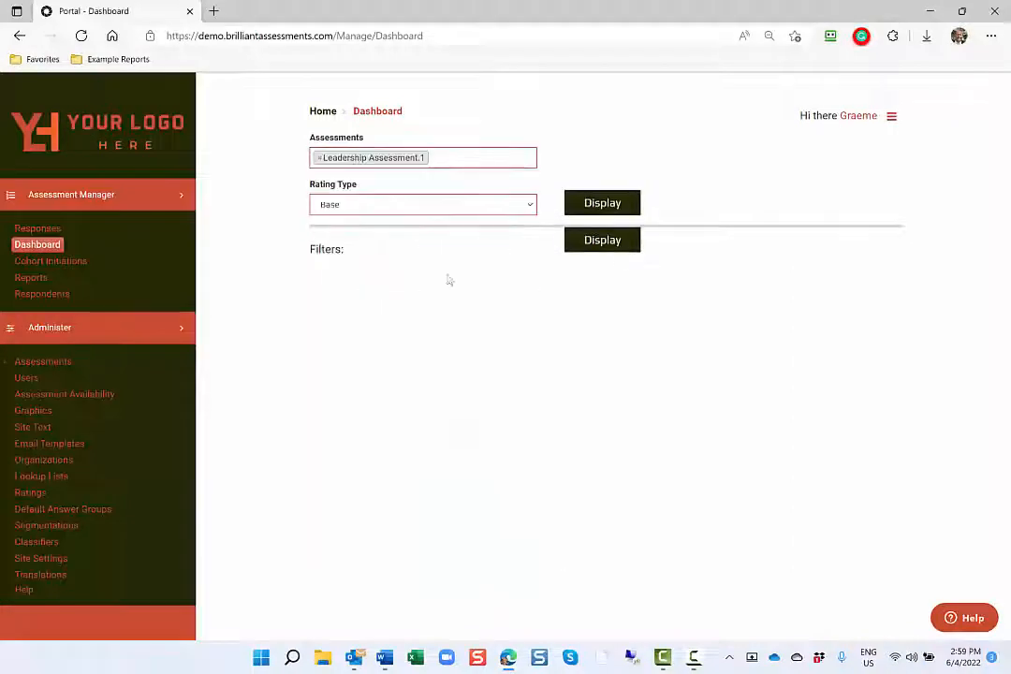
{"action": "left_click", "coordinate": [608, 204]}
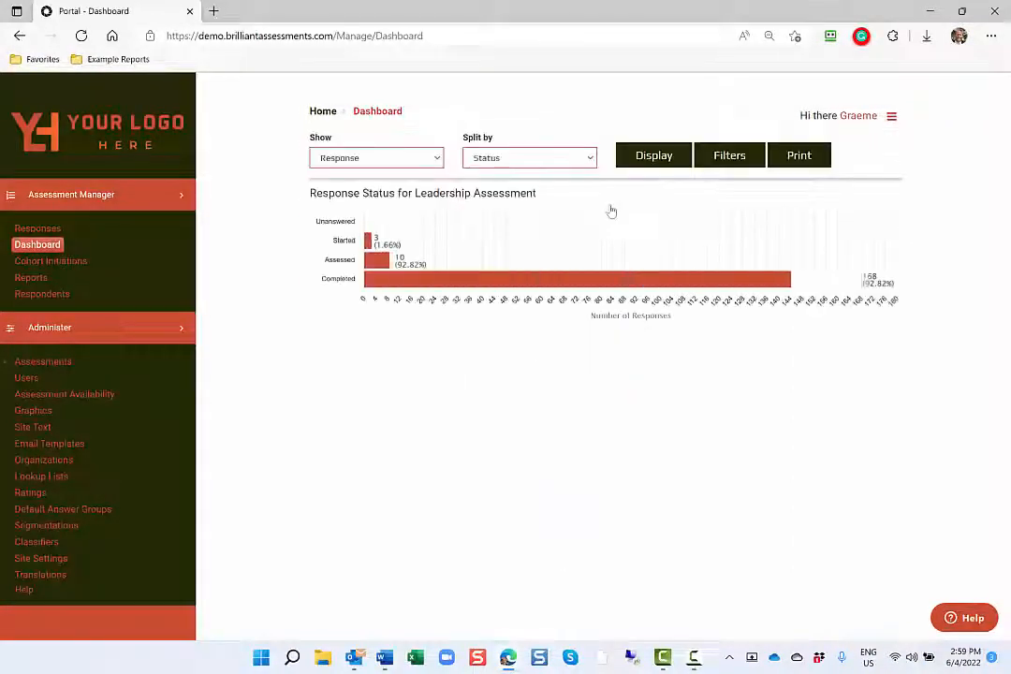
Show the Leadership Assessment's section ratings, with Sections split by Rating
{"action": "left_click", "coordinate": [436, 164]}
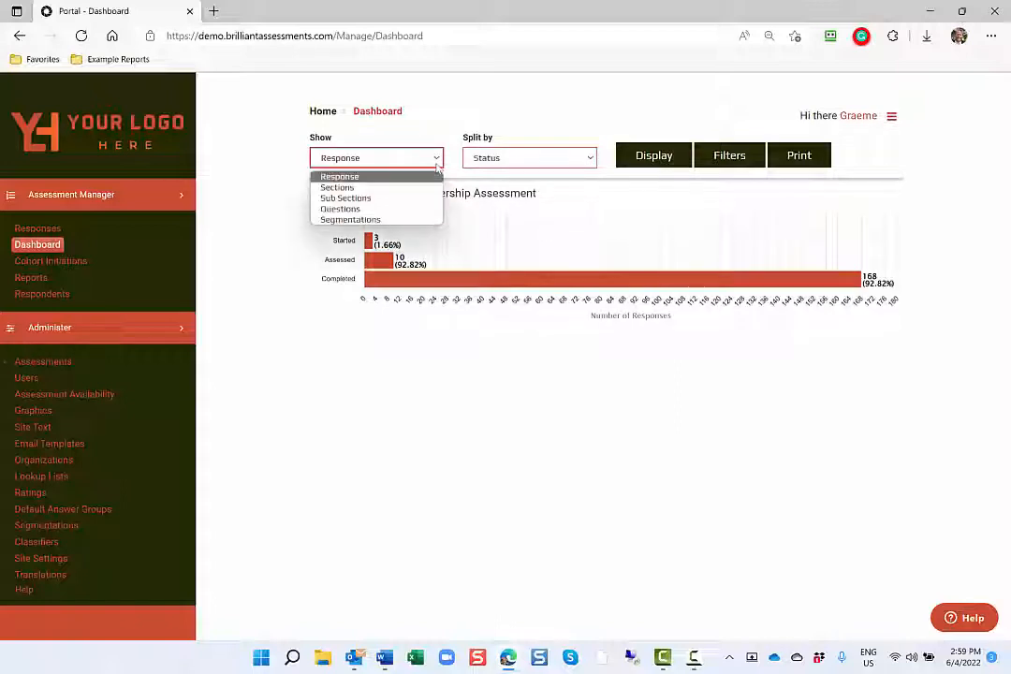
{"action": "left_click", "coordinate": [338, 187]}
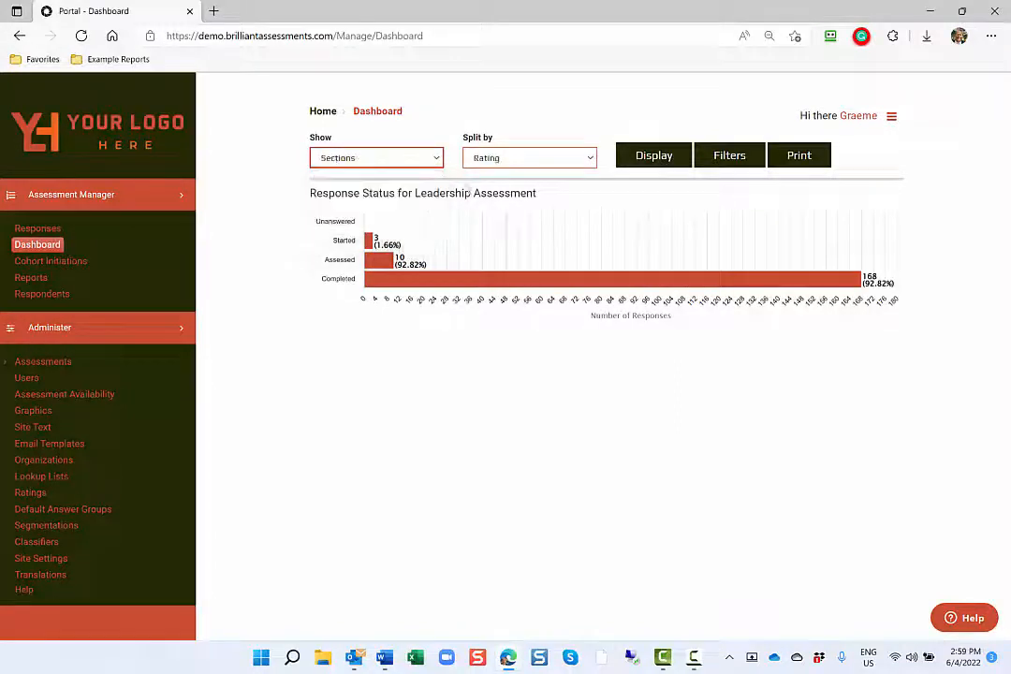
{"action": "left_click", "coordinate": [645, 162]}
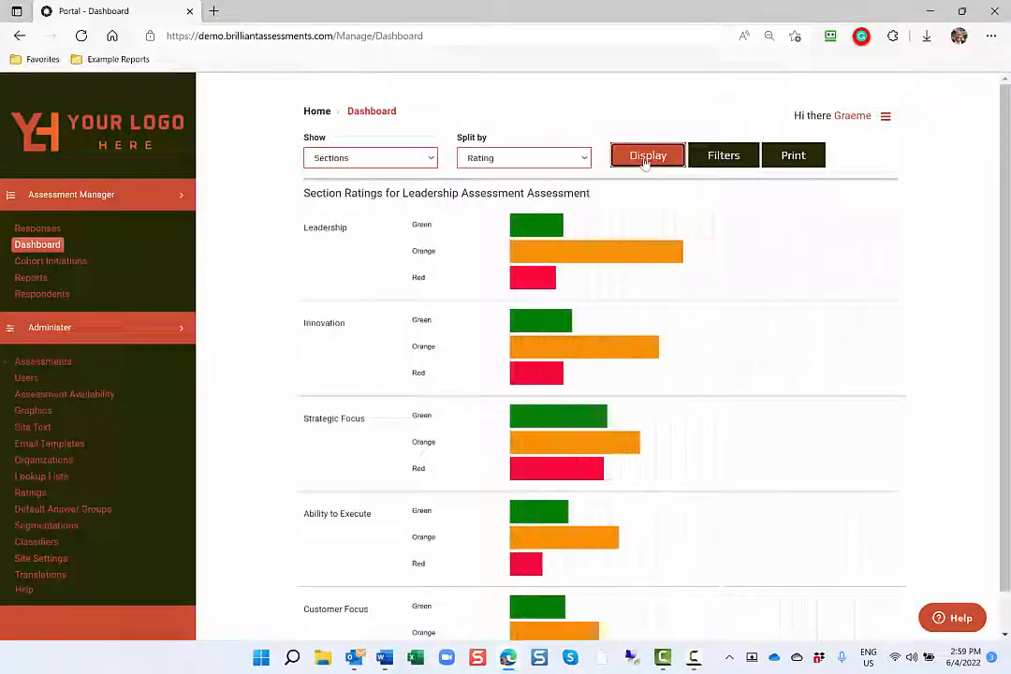
Split the section results by Respondent and display the Leadership section's chart
{"action": "left_click", "coordinate": [584, 161]}
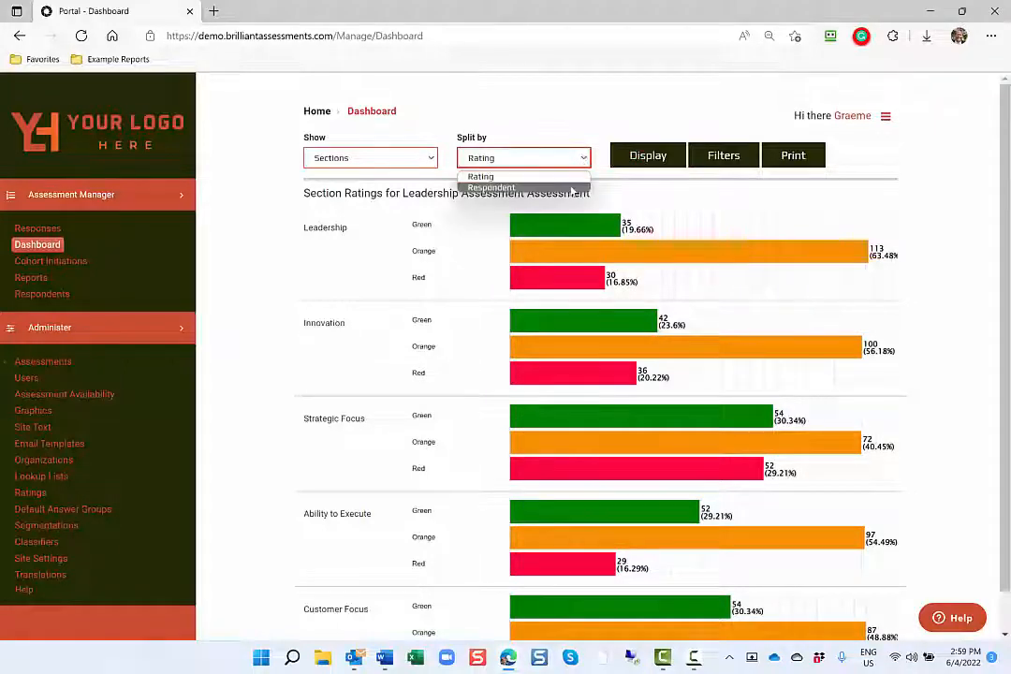
{"action": "left_click", "coordinate": [571, 187]}
{"action": "left_click", "coordinate": [645, 159]}
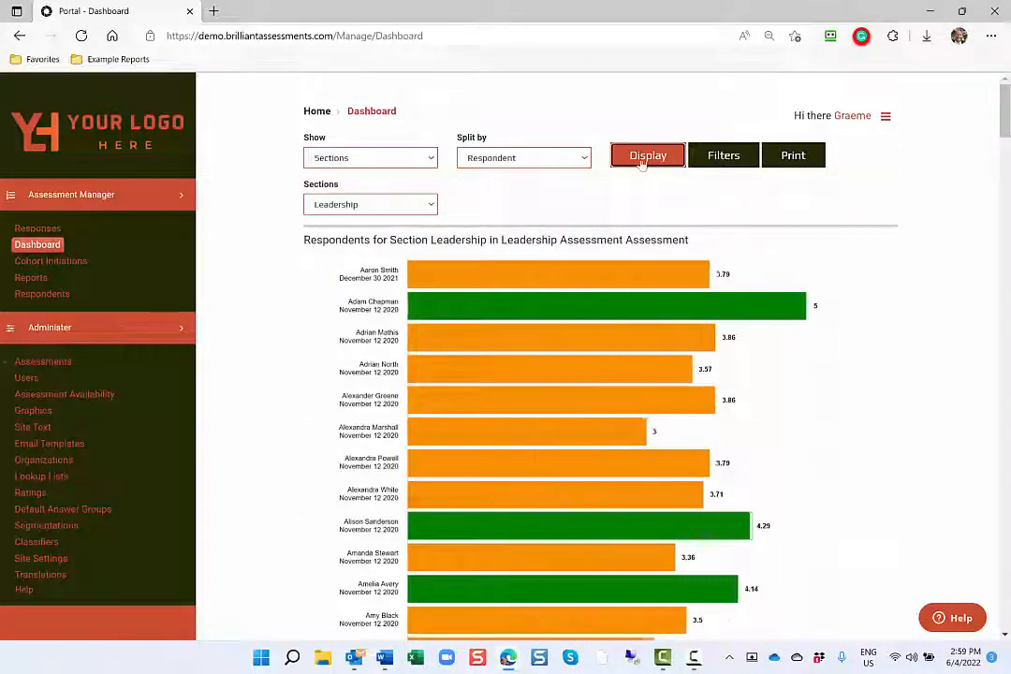
Display Questions split by Answers for the Leadership section's Leadership Style sub section
{"action": "left_click", "coordinate": [426, 159]}
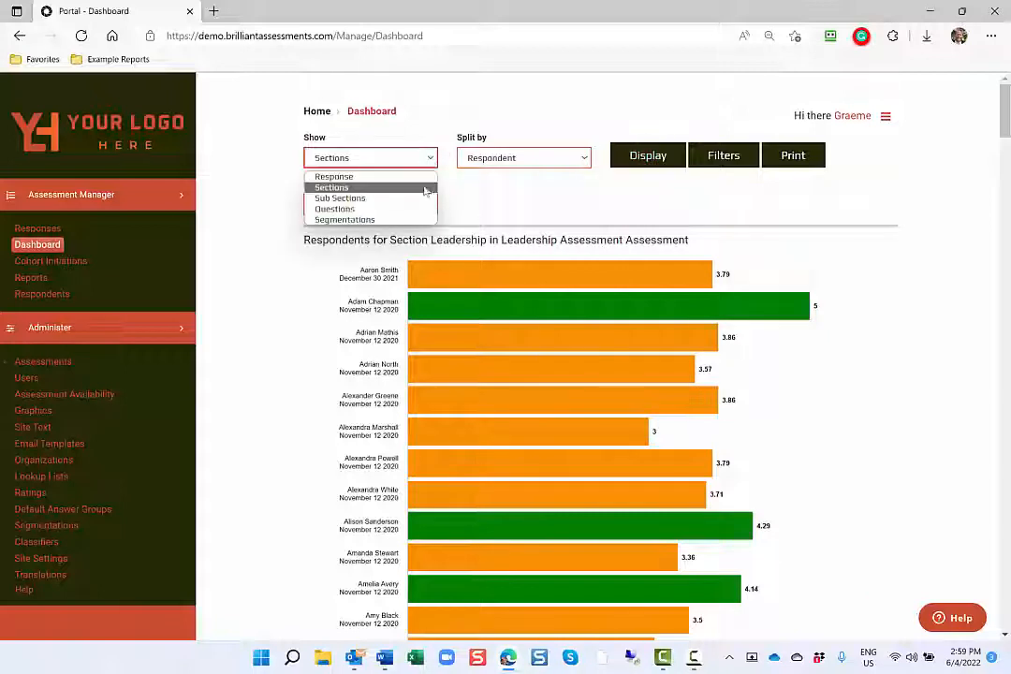
{"action": "left_click", "coordinate": [426, 209]}
{"action": "left_click", "coordinate": [433, 205]}
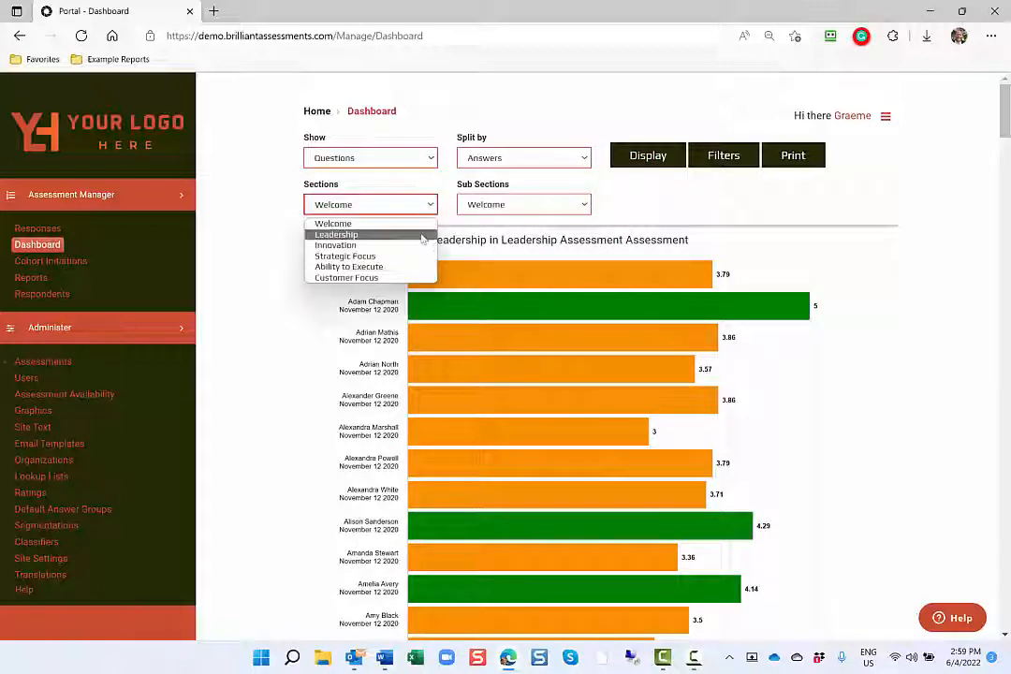
{"action": "left_click", "coordinate": [421, 232]}
{"action": "left_click", "coordinate": [658, 156]}
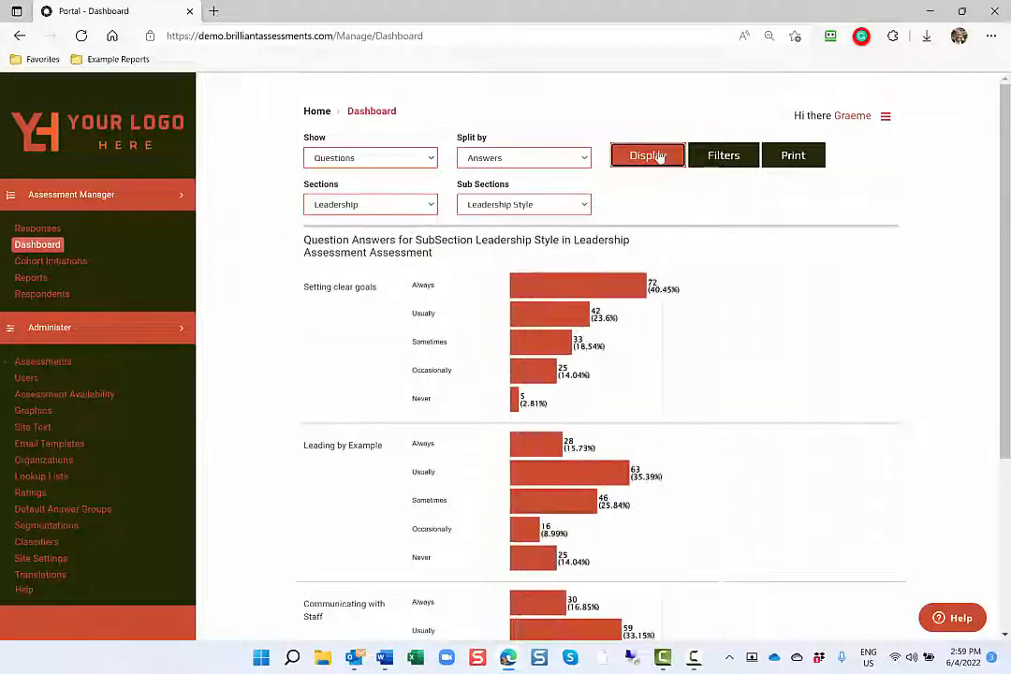
Filter the dashboard by a business matching "g" and redisplay the Leadership Style question answers
{"action": "left_click", "coordinate": [722, 157]}
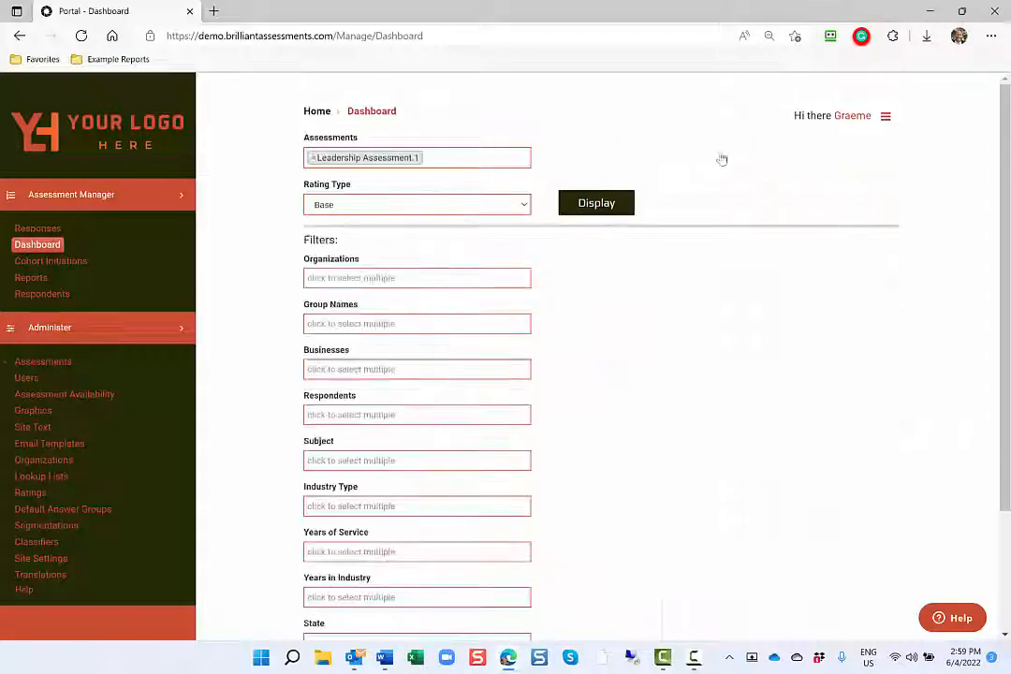
{"action": "left_click", "coordinate": [381, 373]}
{"action": "type", "text": "g"}
{"action": "left_click", "coordinate": [376, 391]}
{"action": "left_click", "coordinate": [614, 205]}
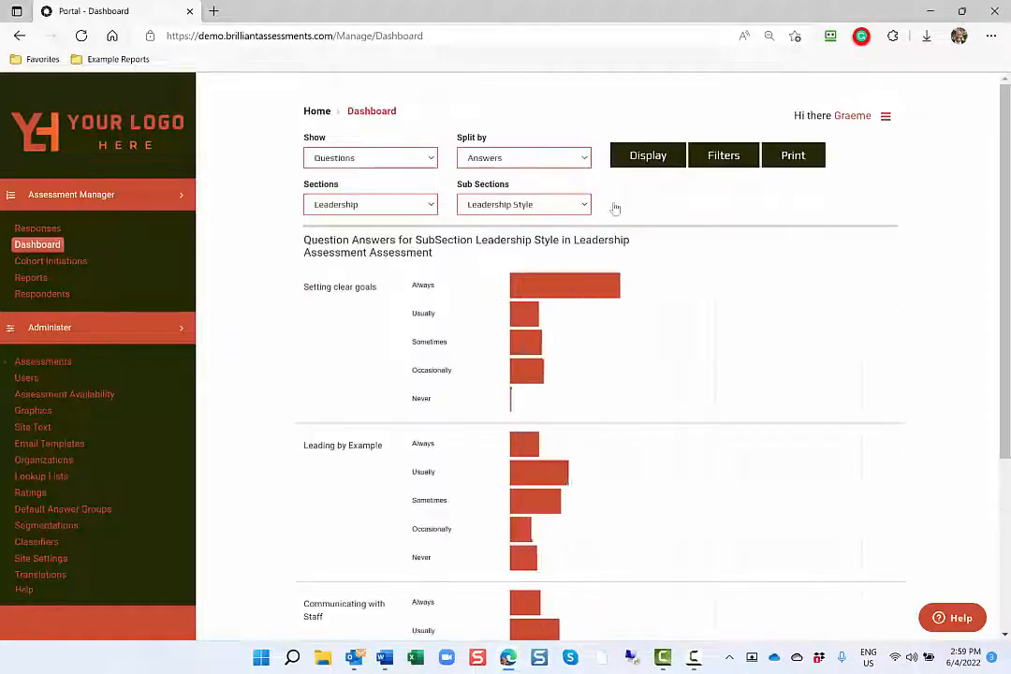